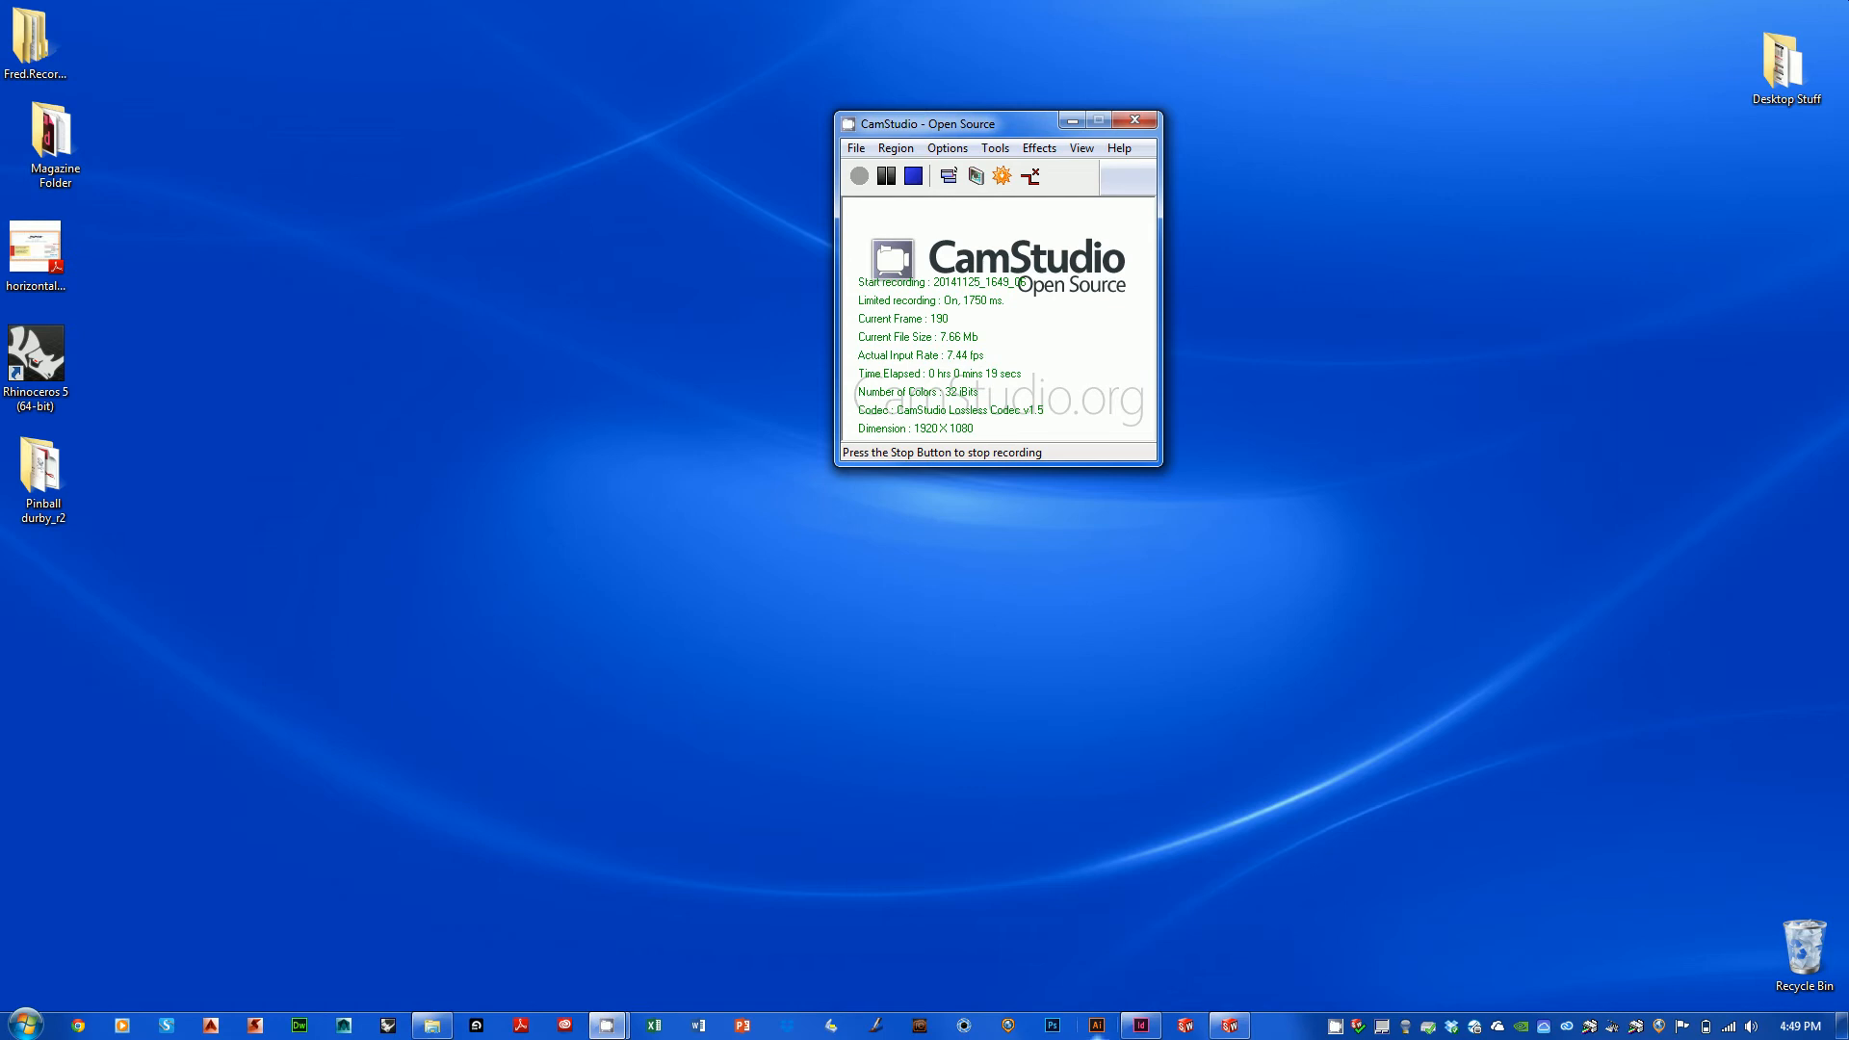
- Switch to InDesign and start a new print document with 10 pages
{"action": "left_click", "coordinate": [1141, 1025]}
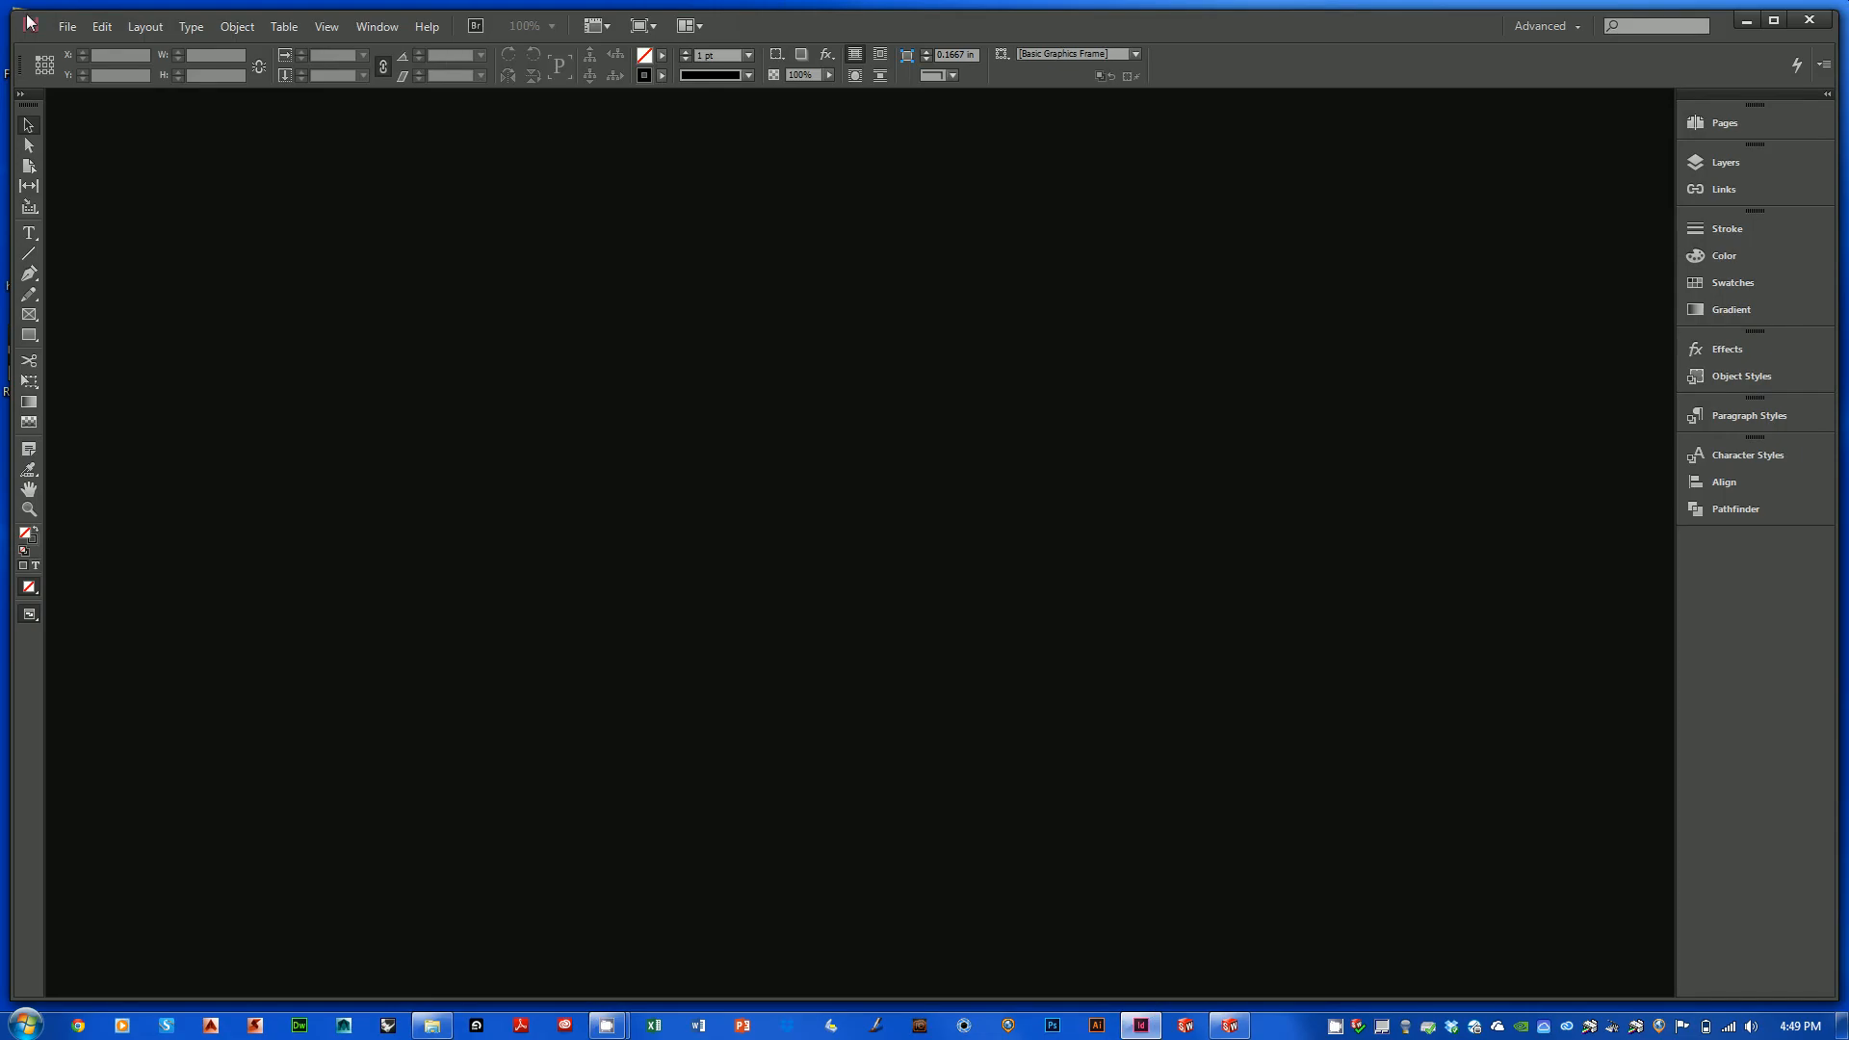
{"action": "left_click", "coordinate": [70, 26]}
{"action": "mouse_move", "coordinate": [78, 52]}
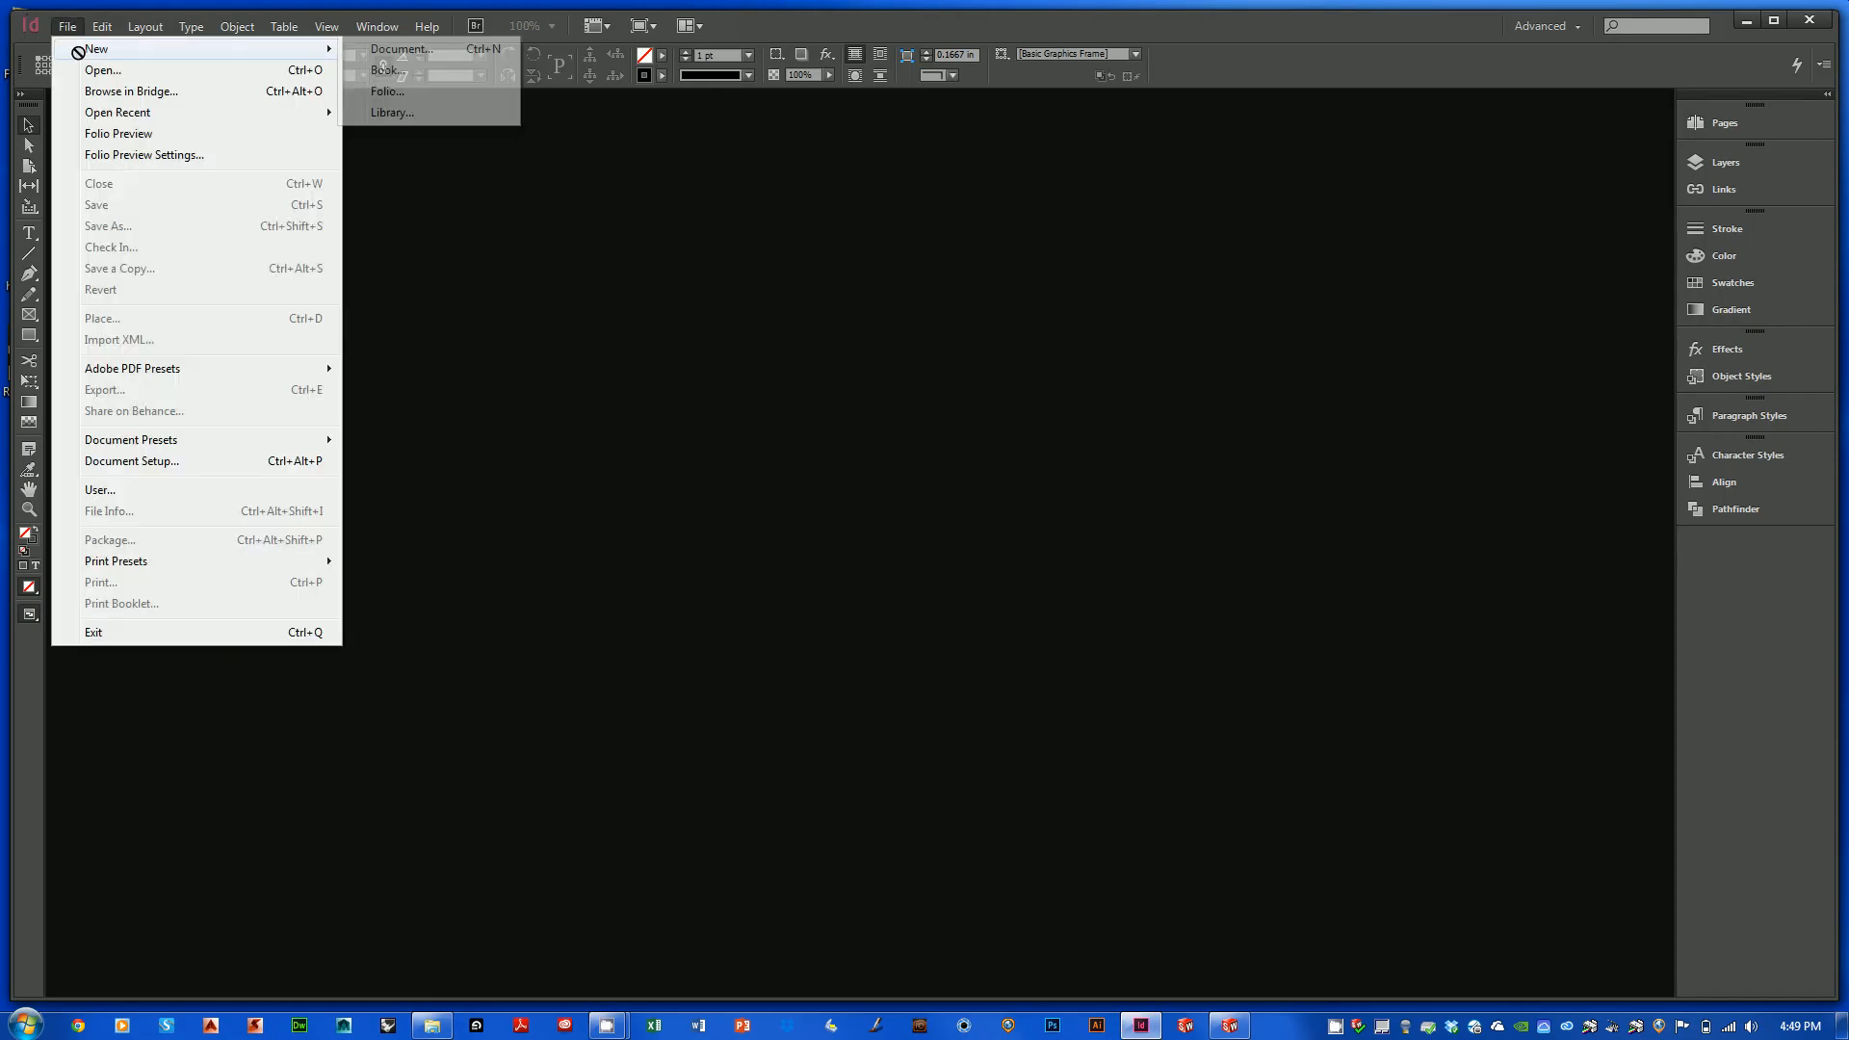
{"action": "mouse_move", "coordinate": [323, 27]}
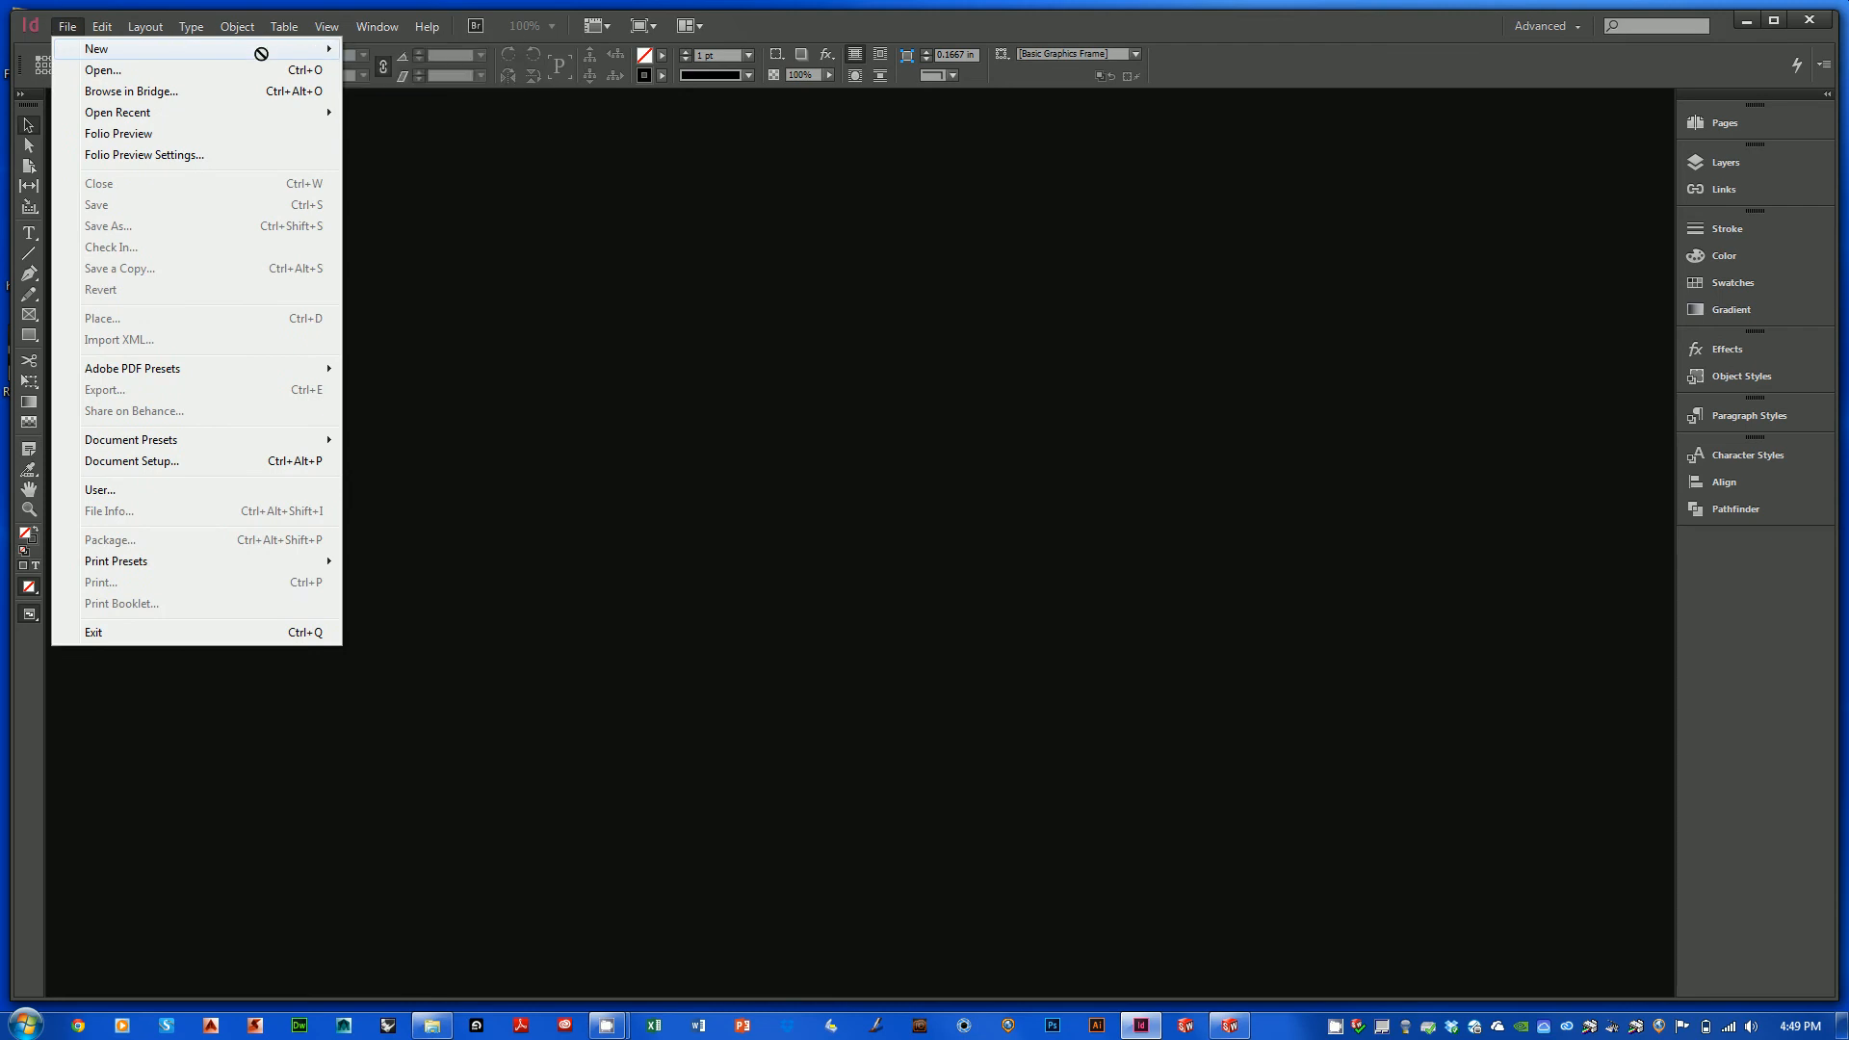
{"action": "mouse_move", "coordinate": [261, 53]}
{"action": "left_click", "coordinate": [385, 49]}
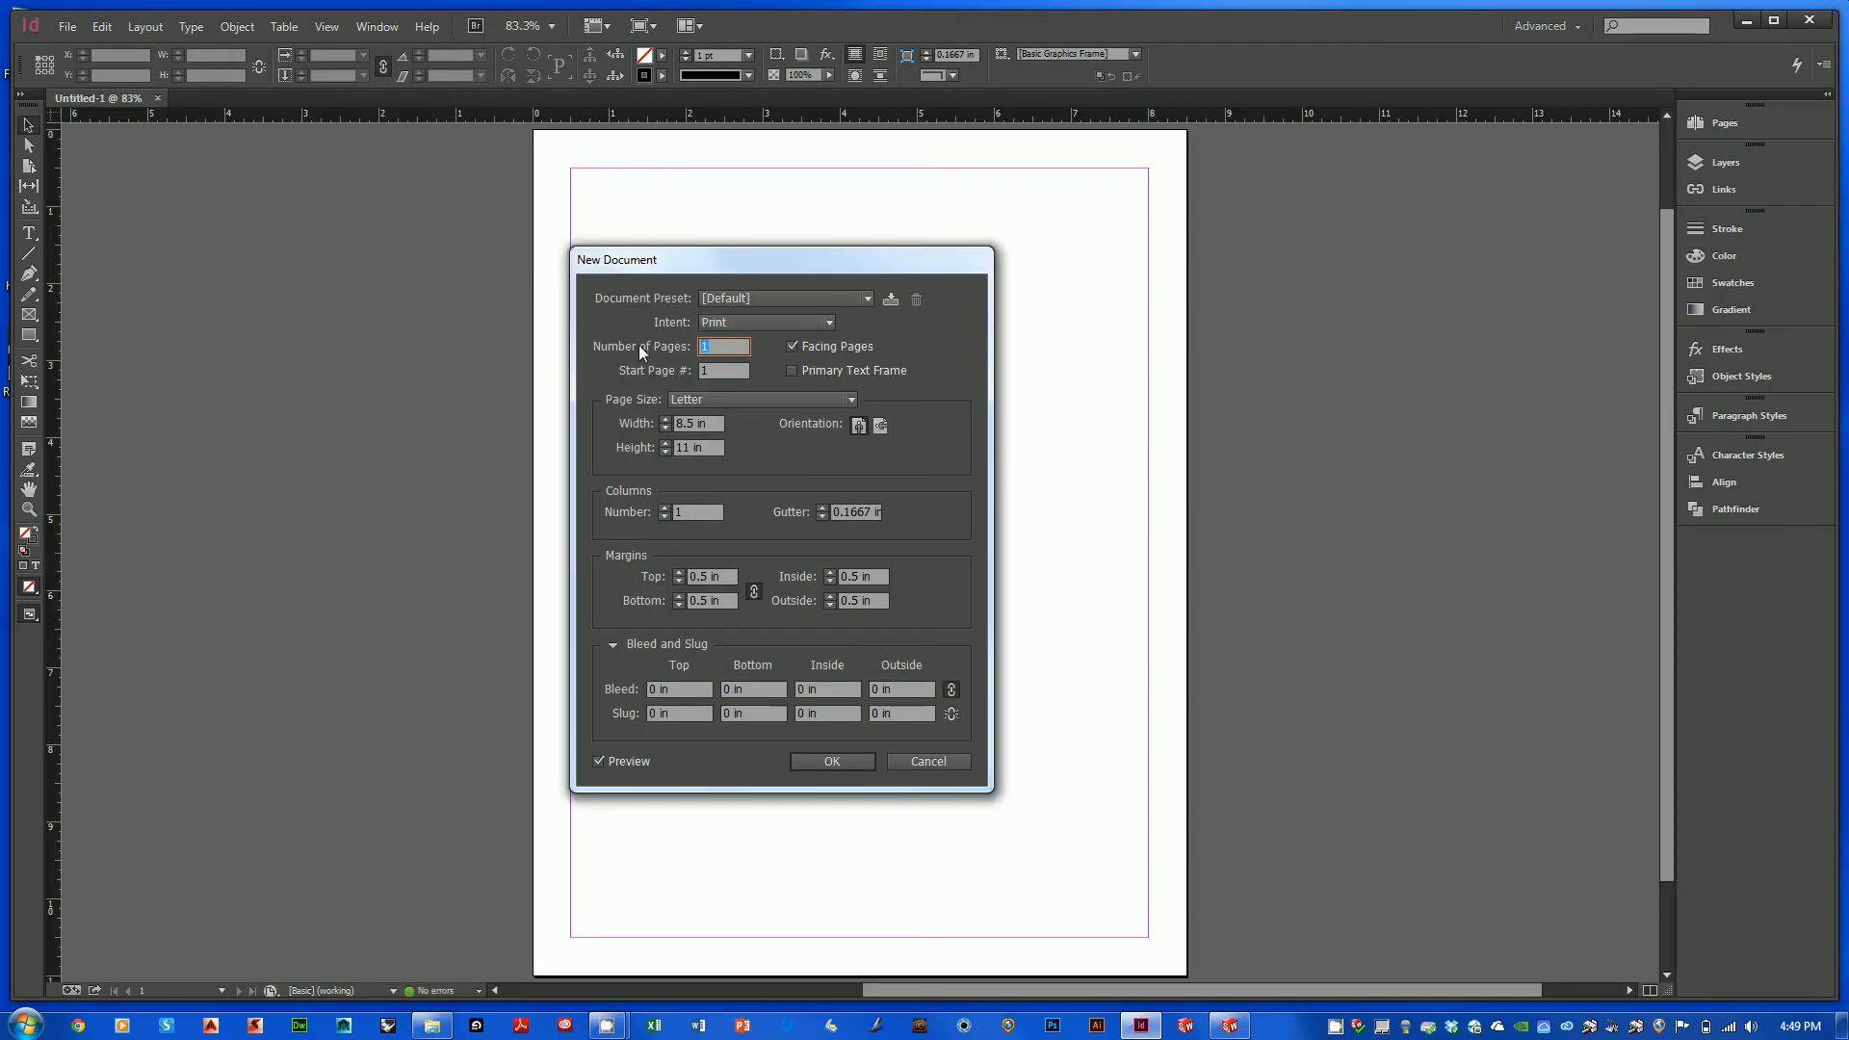
{"action": "type", "text": "10"}
- Set the page size to 6 in wide by 4 in high and create the document
{"action": "left_click", "coordinate": [716, 428]}
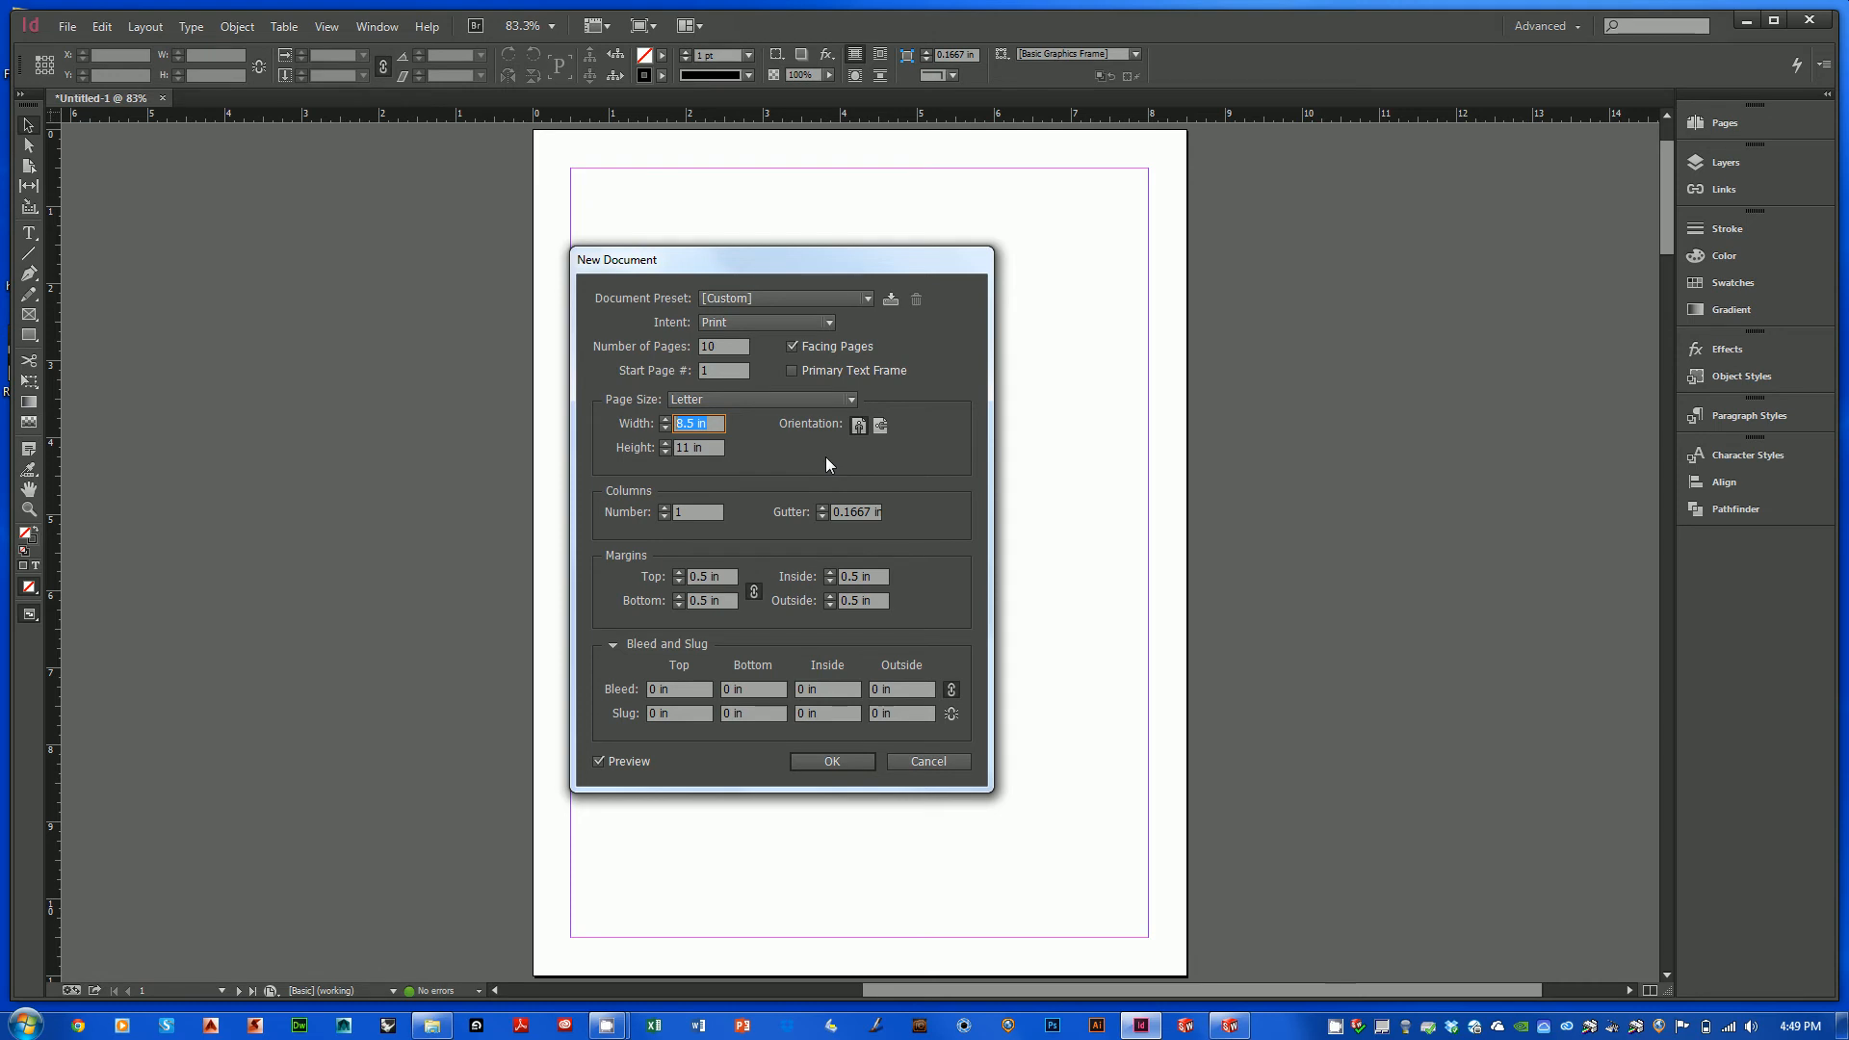
{"action": "type", "text": "6"}
{"action": "key", "text": "Tab"}
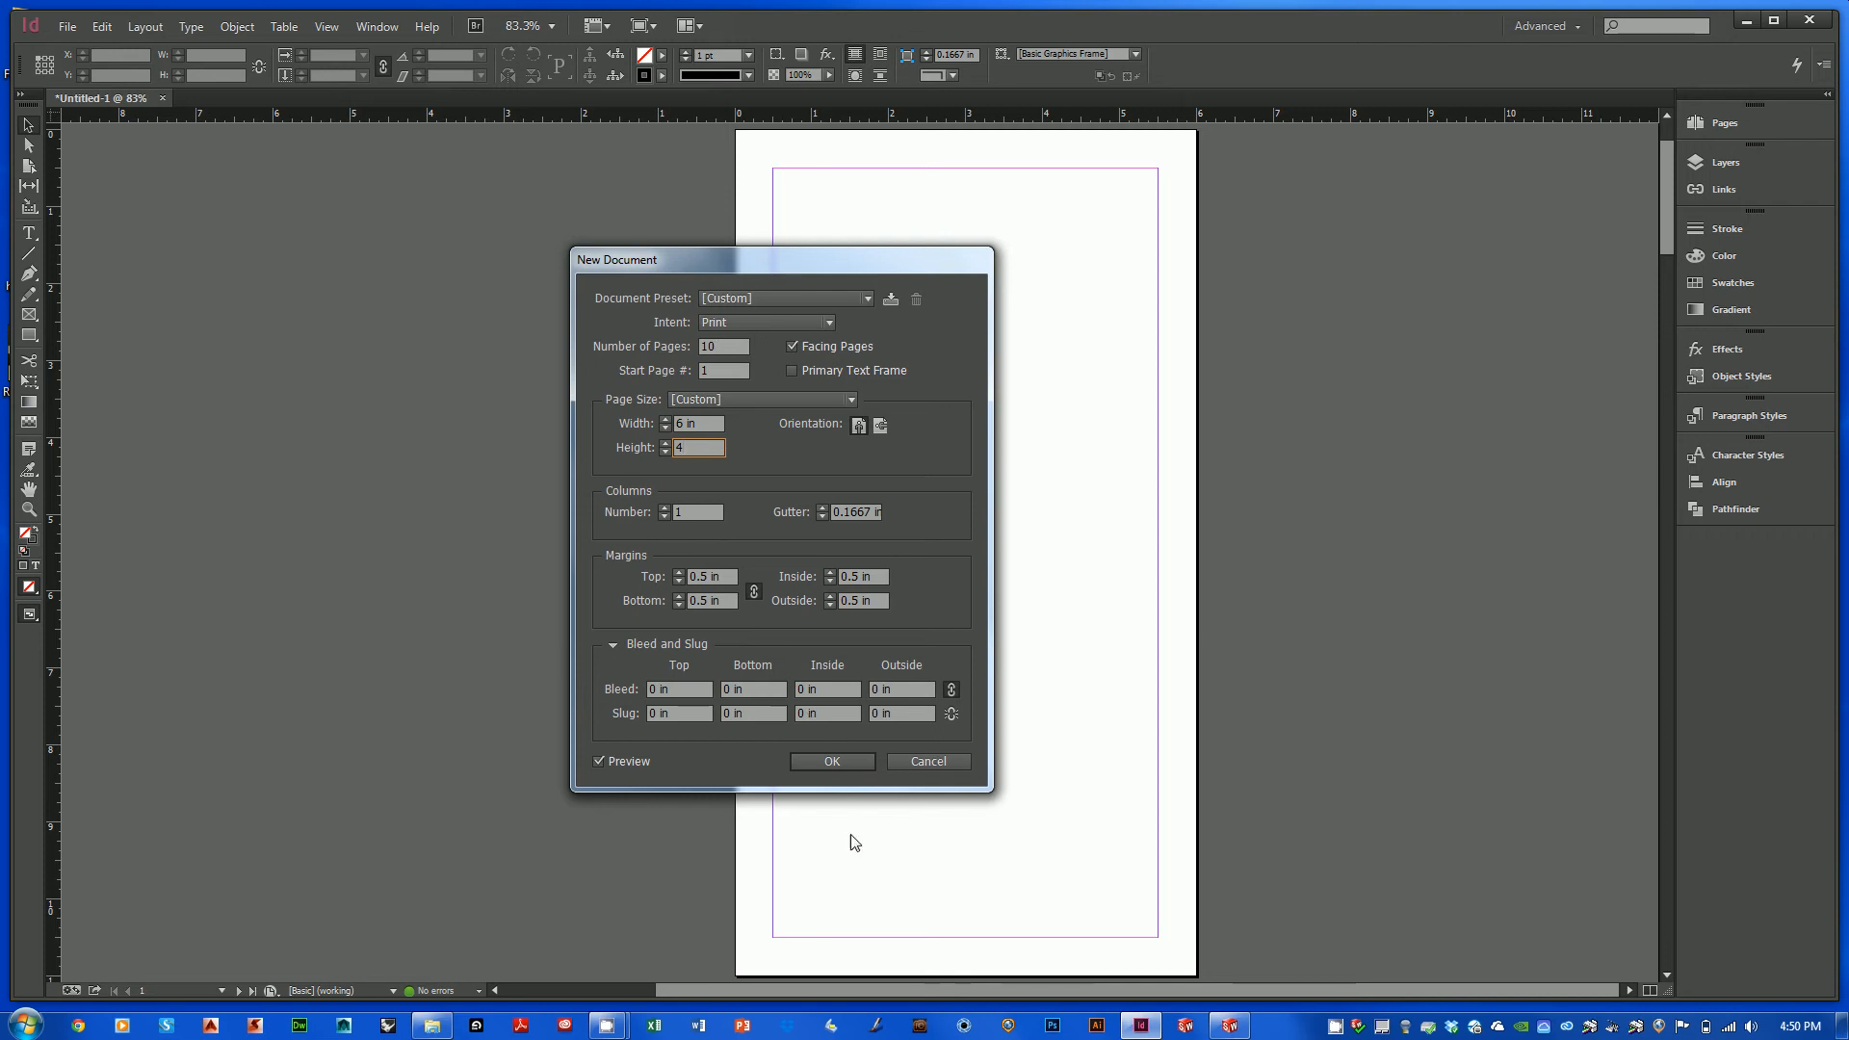
{"action": "left_click", "coordinate": [840, 763]}
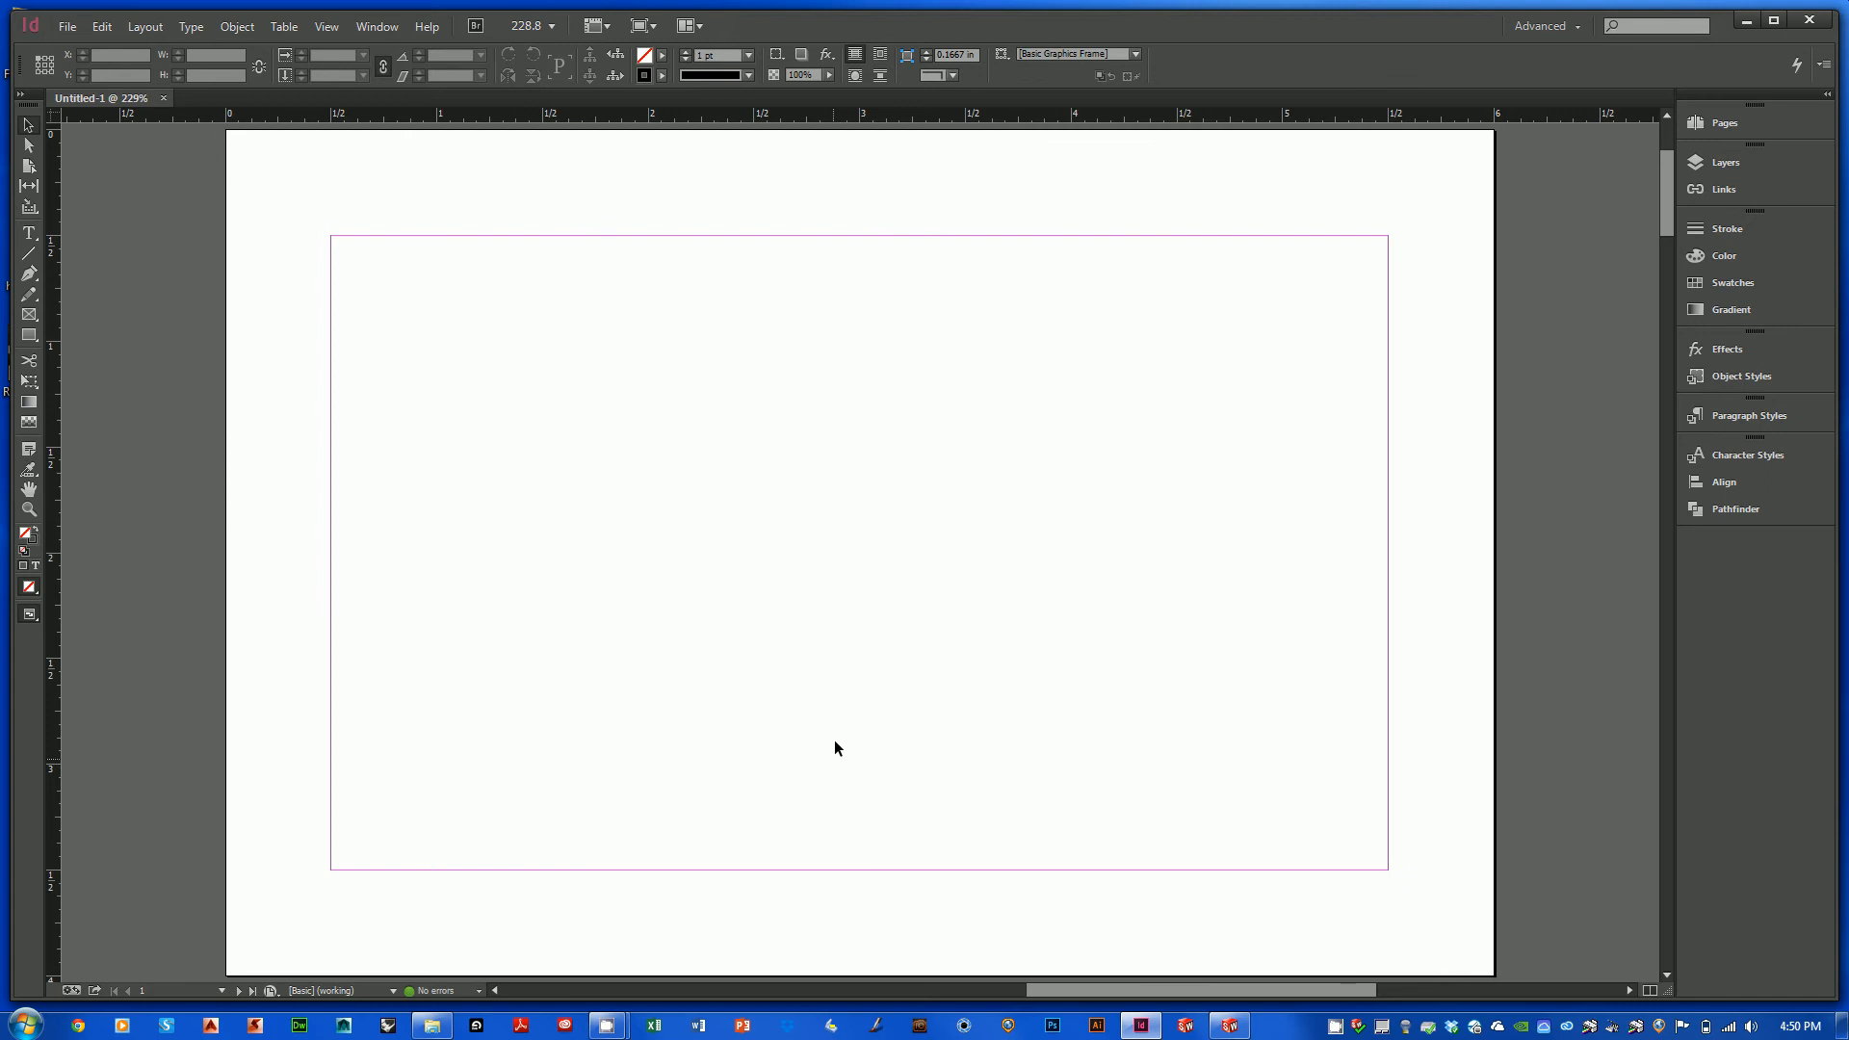
- Examine how the new document's facing-page spreads are arranged
{"action": "left_click", "coordinate": [908, 584], "text": "alt"}
{"action": "left_click", "coordinate": [905, 577], "text": "alt"}
{"action": "left_click", "coordinate": [903, 574], "text": "alt"}
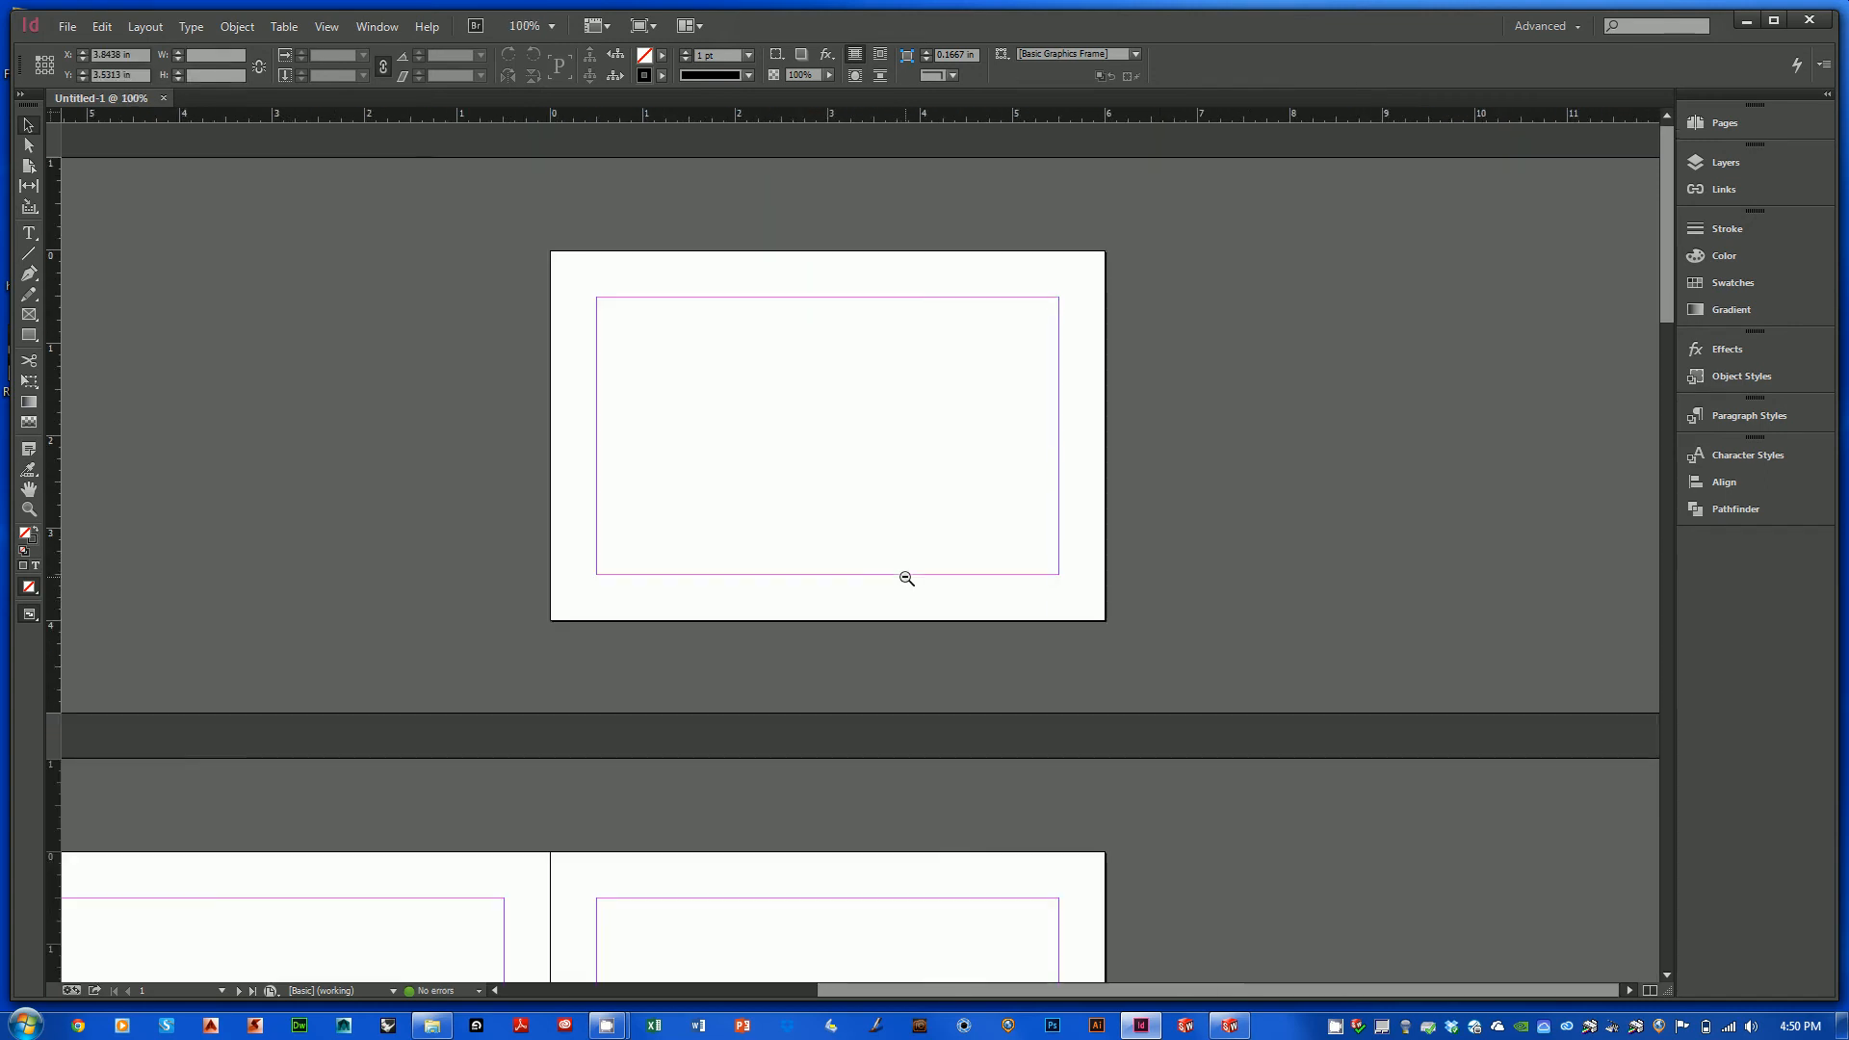
{"action": "left_click", "coordinate": [923, 553], "text": "alt"}
{"action": "left_click", "coordinate": [1024, 550], "text": "alt"}
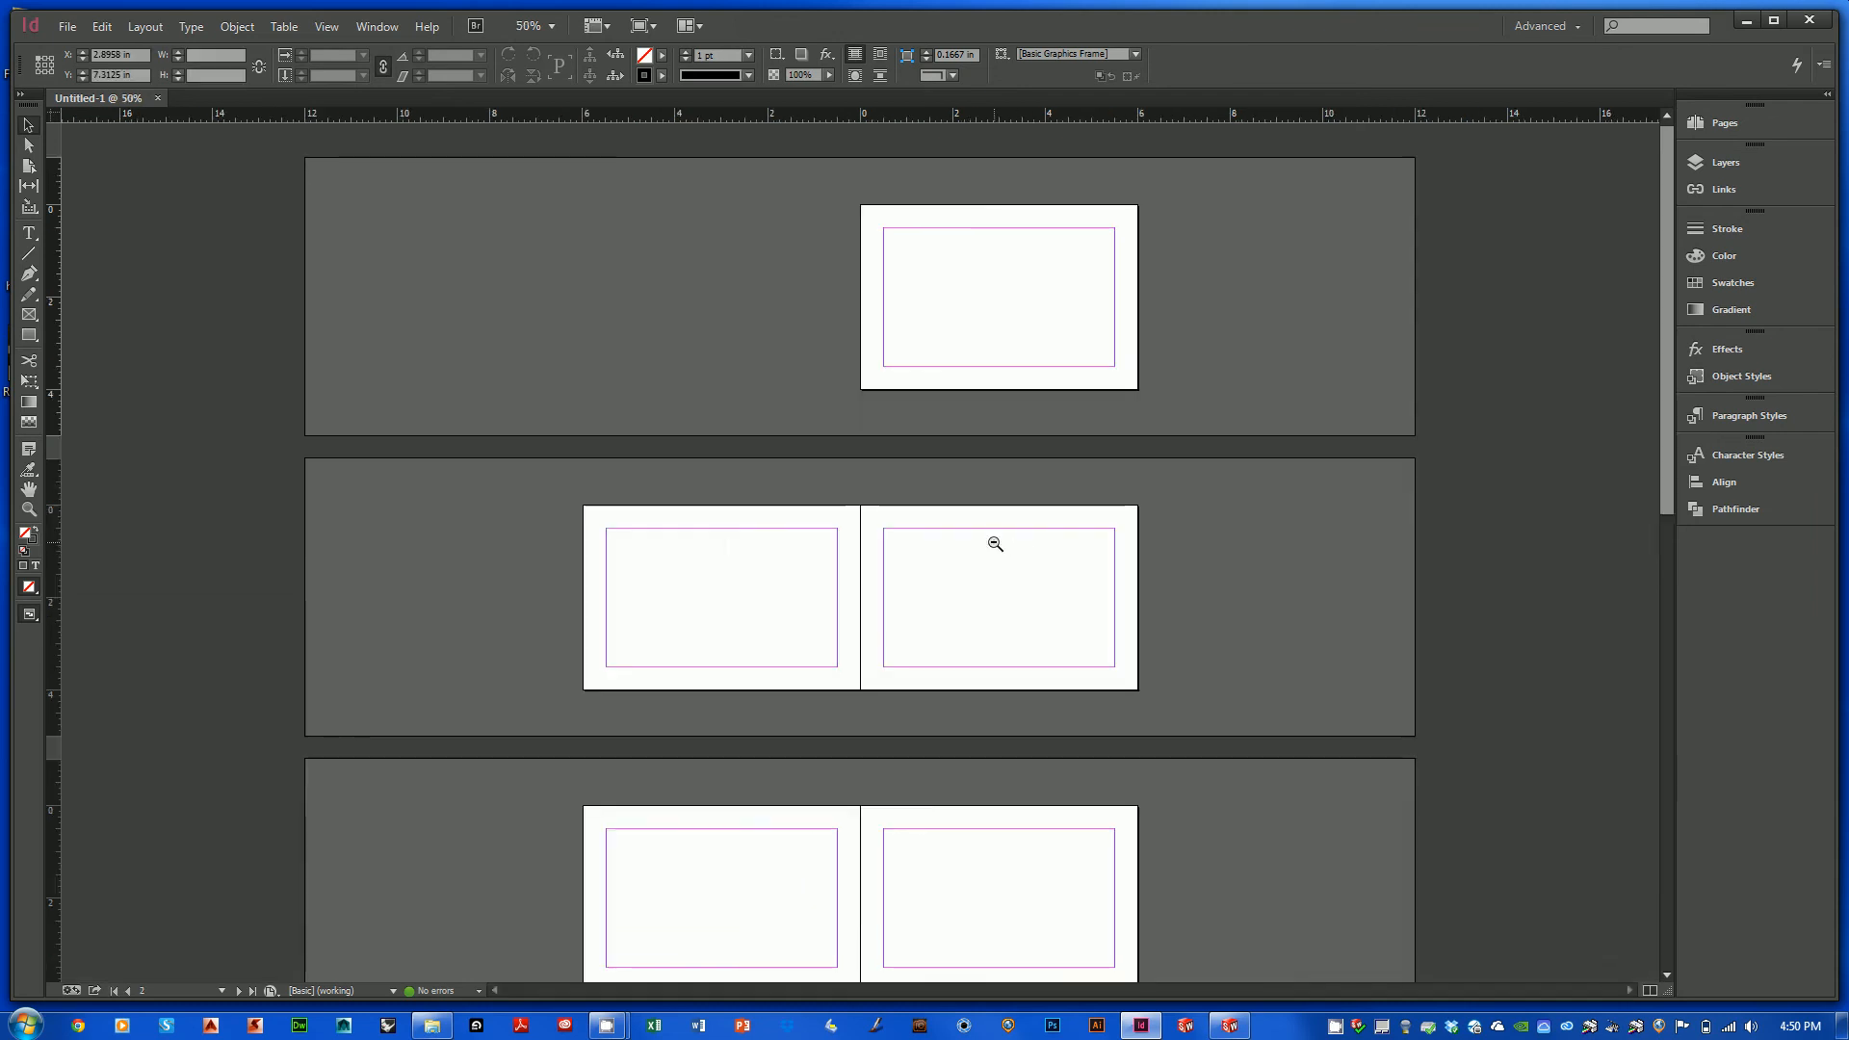
{"action": "left_click", "coordinate": [993, 541], "text": "alt"}
{"action": "mouse_move", "coordinate": [939, 563]}
{"action": "left_mouse_down"}
{"action": "mouse_move", "coordinate": [926, 513]}
{"action": "mouse_move", "coordinate": [938, 562]}
{"action": "left_mouse_up"}
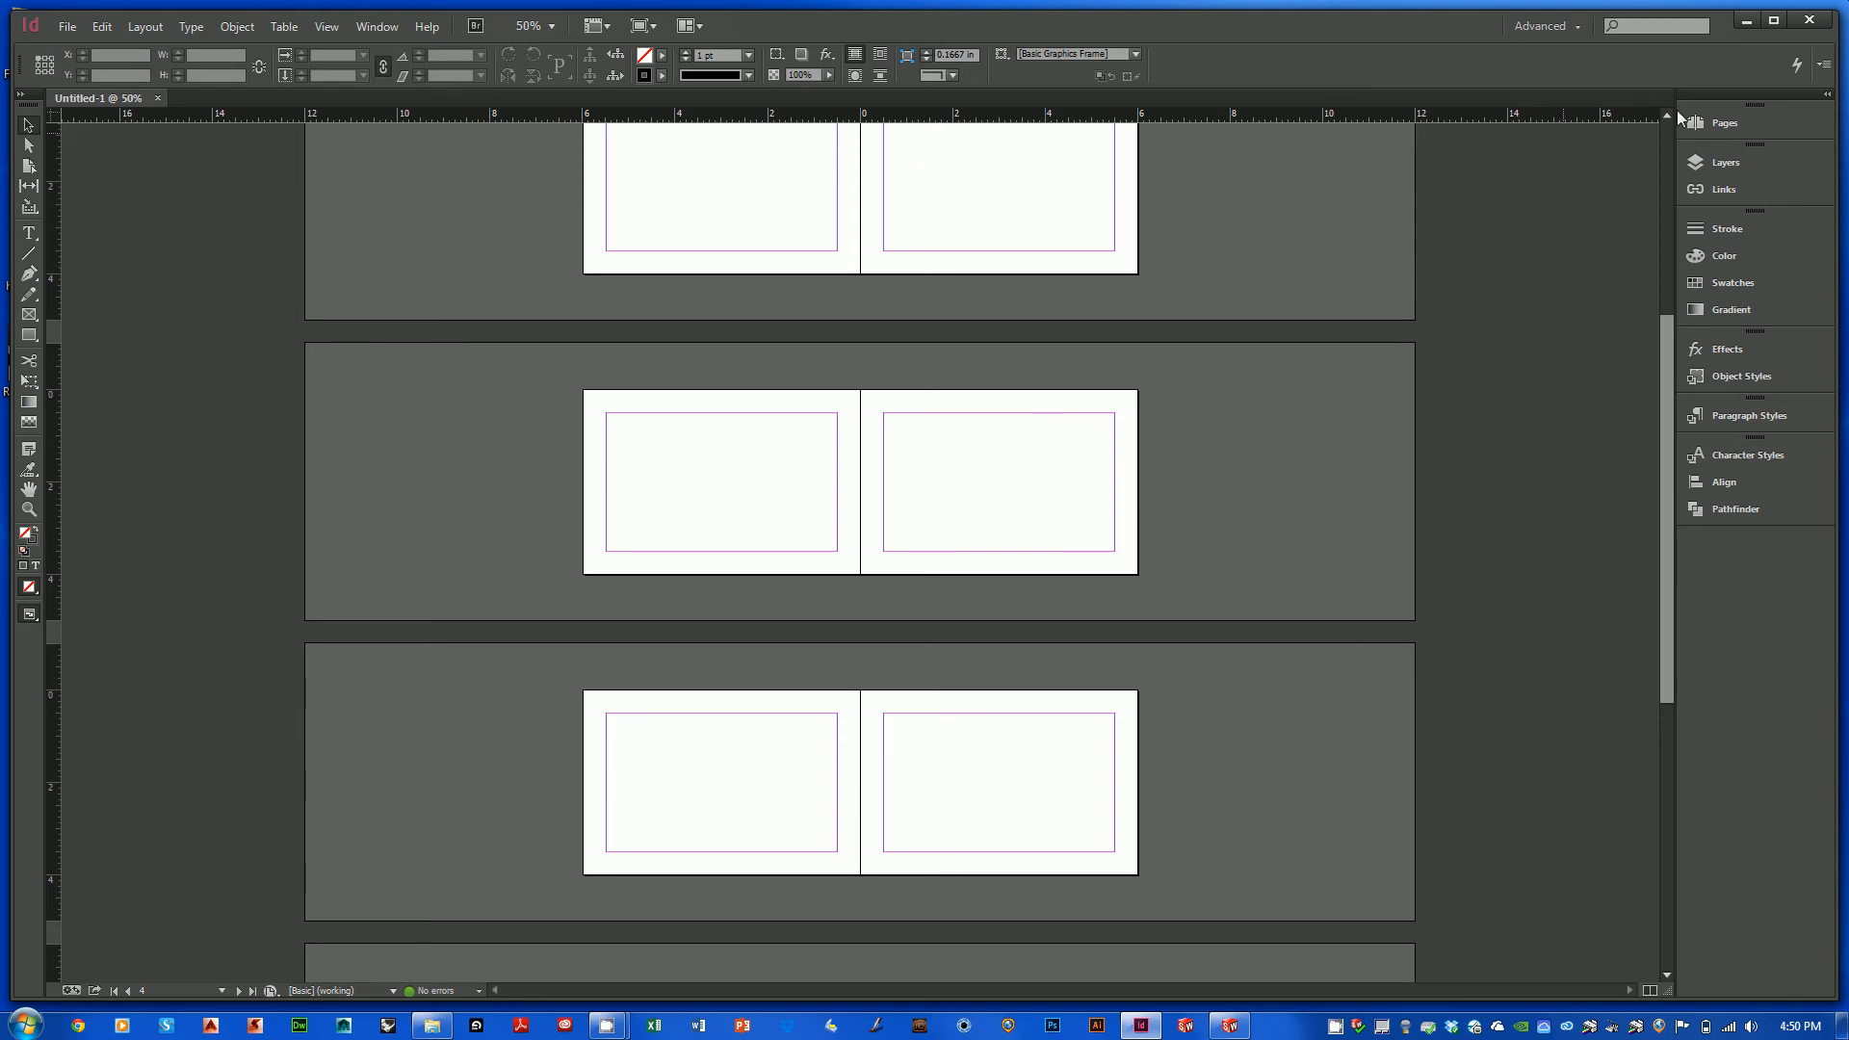
- Show the page overview, give the document page thumbnails more room, and open the A-Master spread for editing
{"action": "left_click", "coordinate": [1734, 122]}
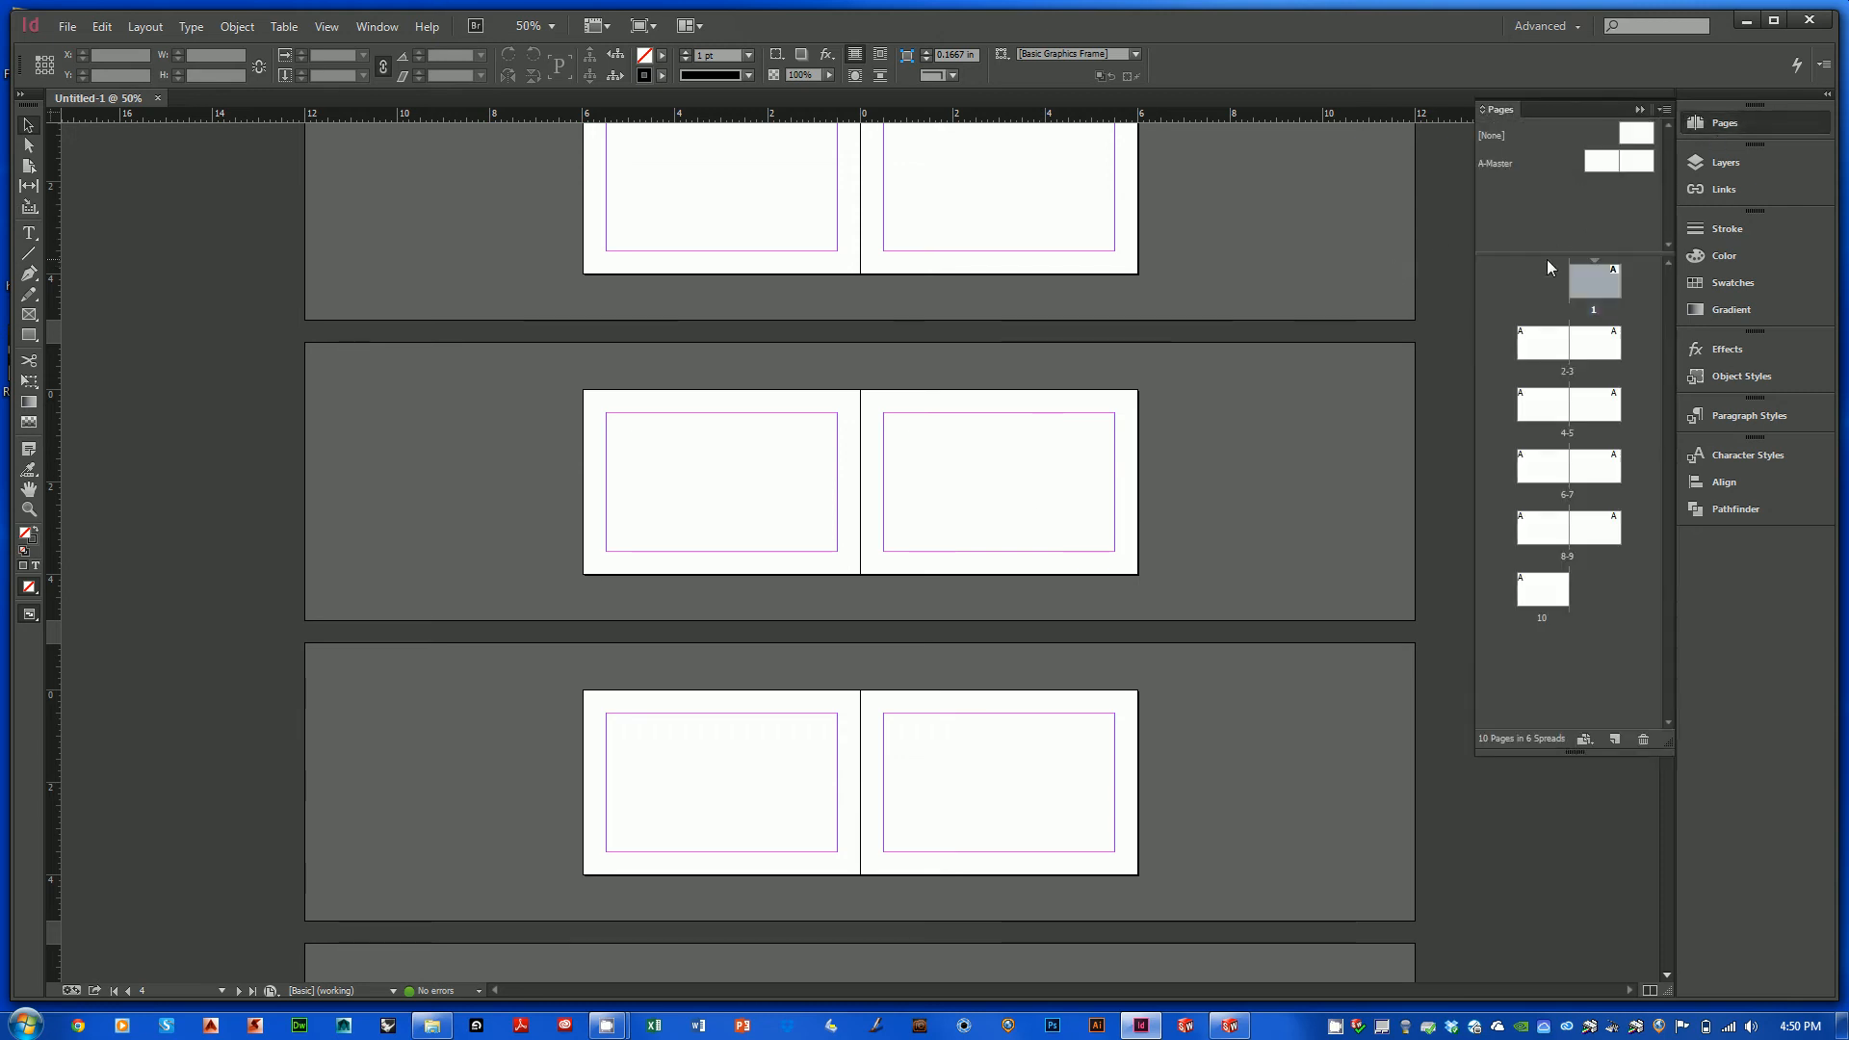
{"action": "left_click_drag", "start_coordinate": [1549, 260], "coordinate": [1552, 211]}
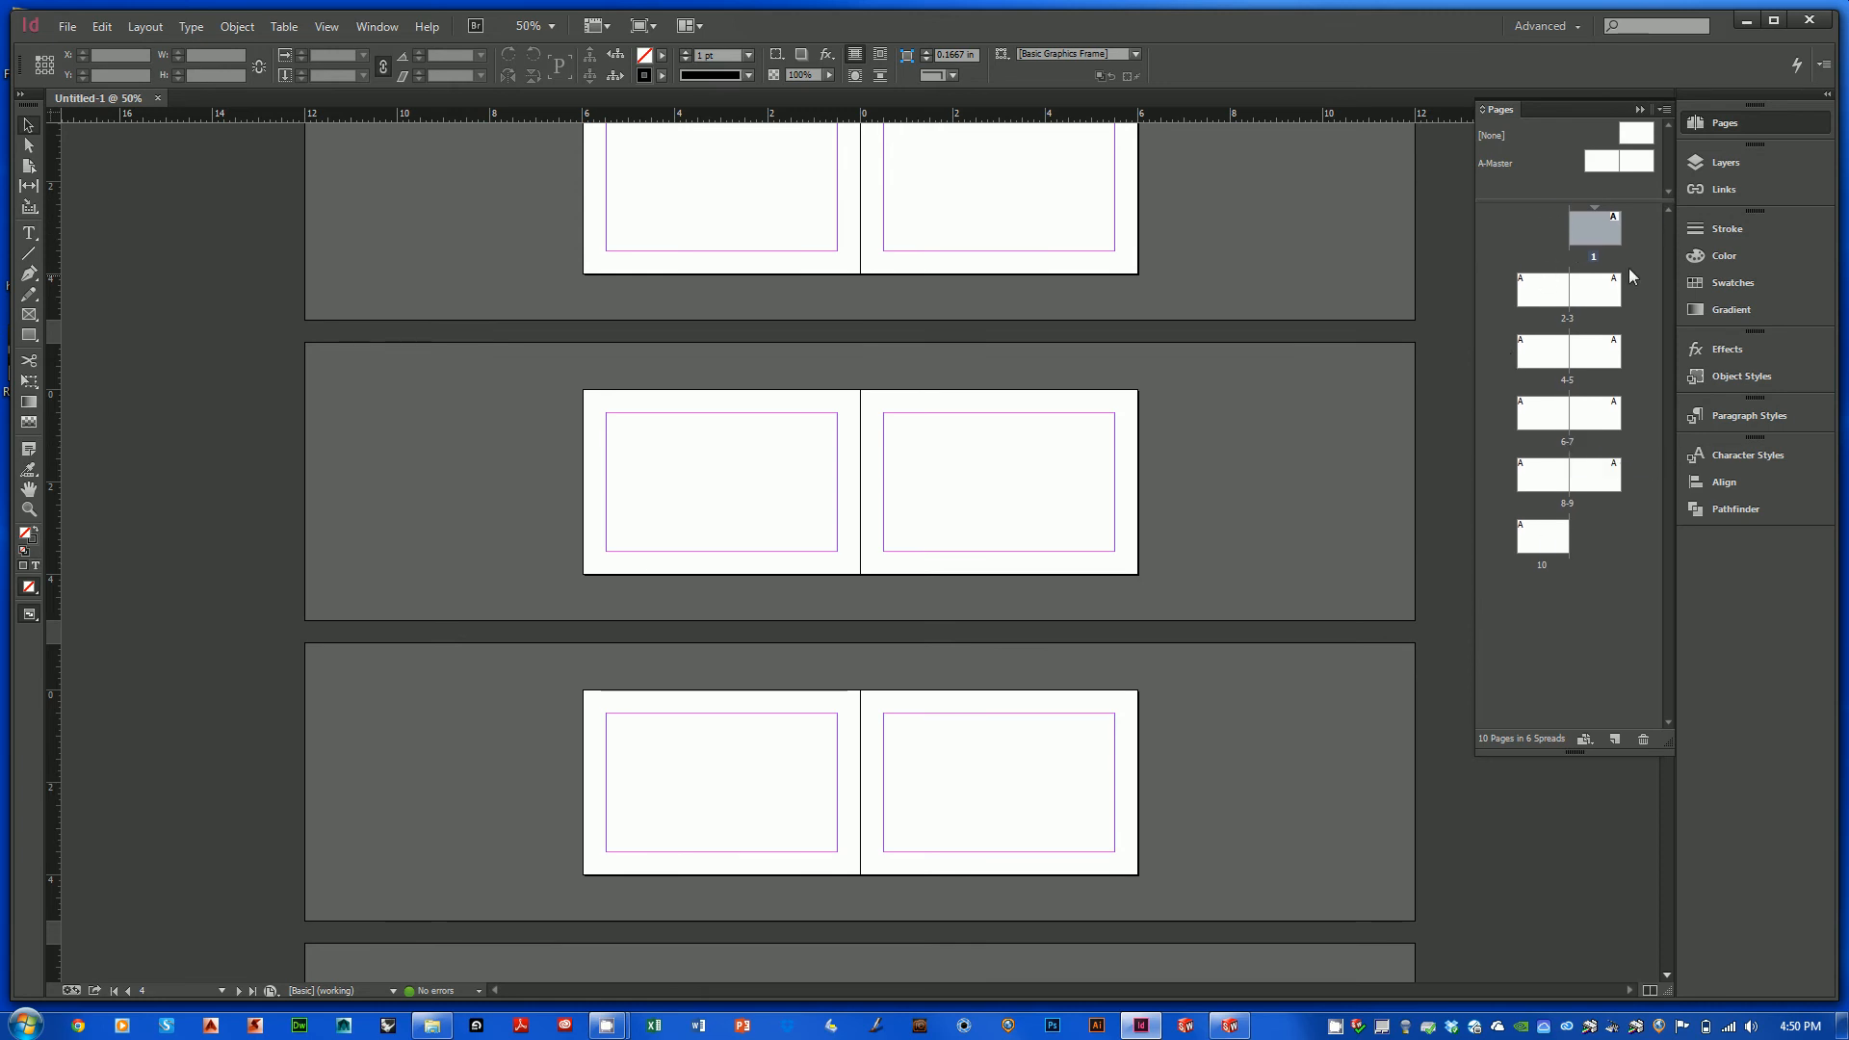
{"action": "double_click", "coordinate": [1603, 164]}
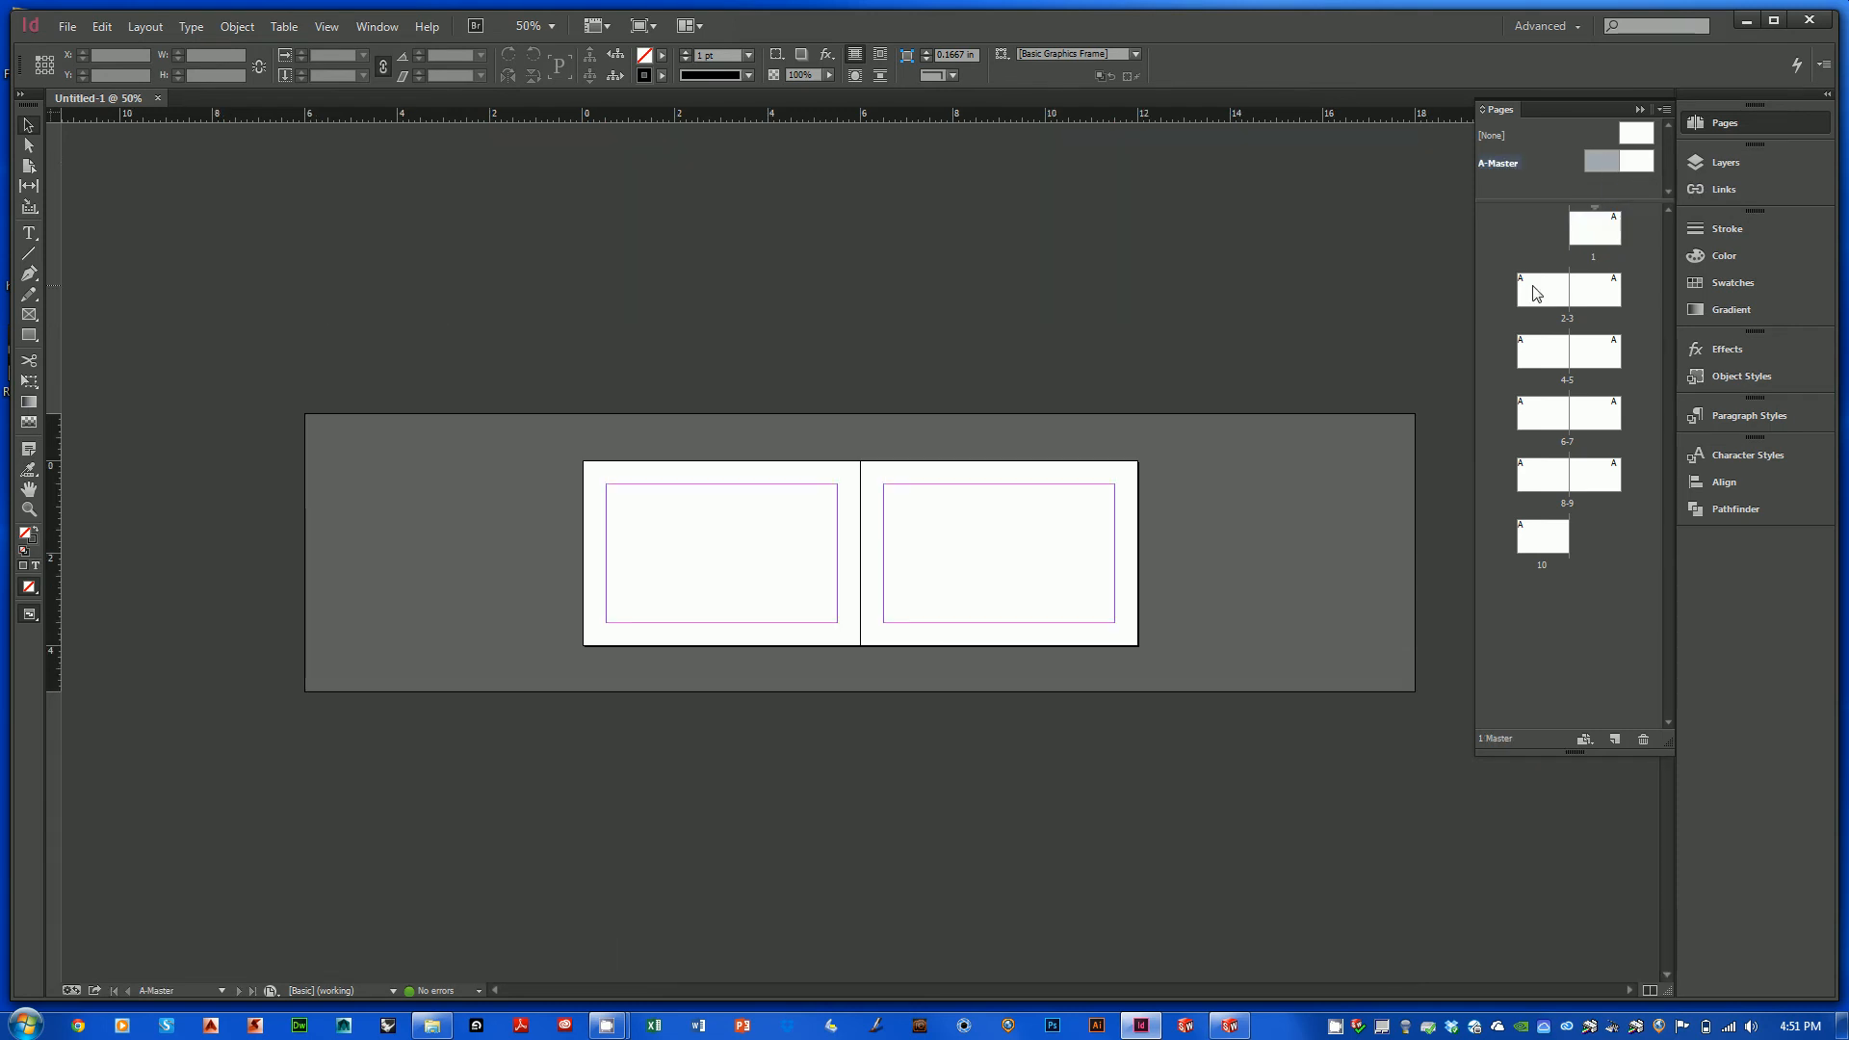
- Draw a text frame about 4.13 by 1.33 in on the right-hand master page and fill it with placeholder text
{"action": "left_click", "coordinate": [42, 243]}
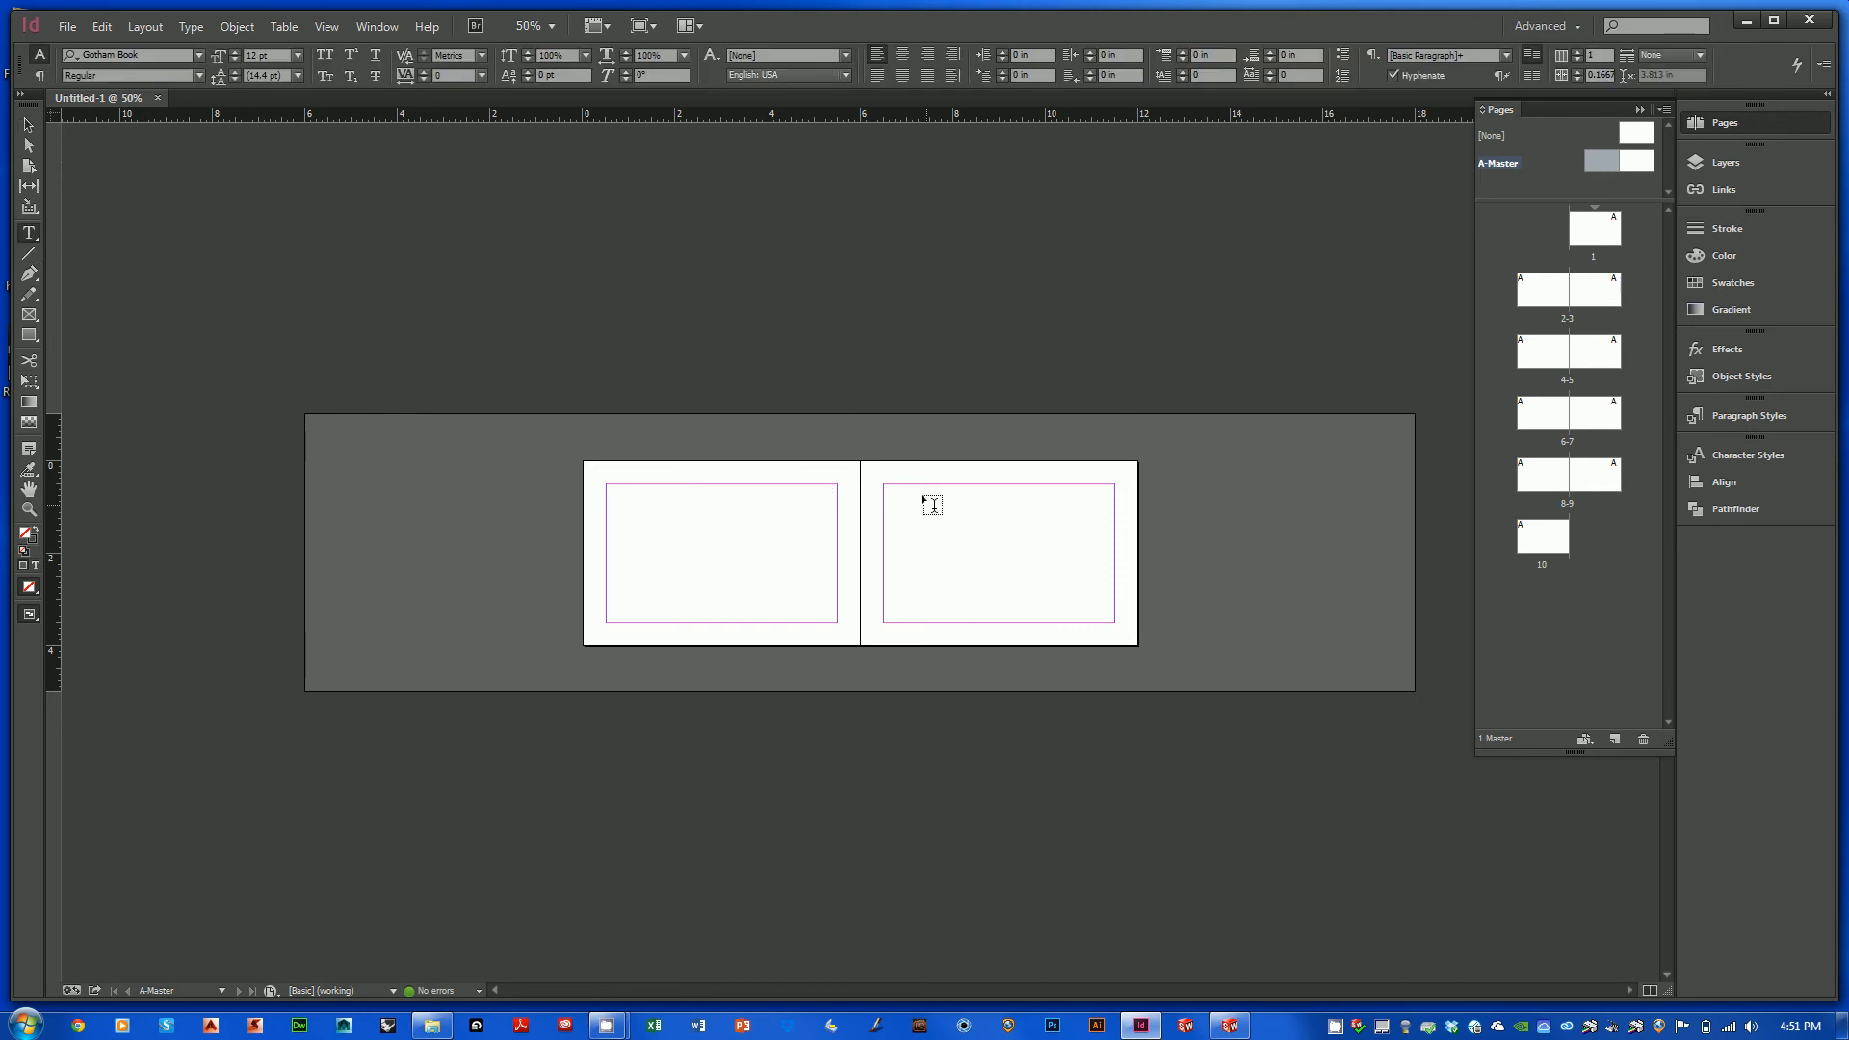
{"action": "left_click_drag", "start_coordinate": [896, 501], "coordinate": [1088, 563]}
{"action": "left_click", "coordinate": [191, 26]}
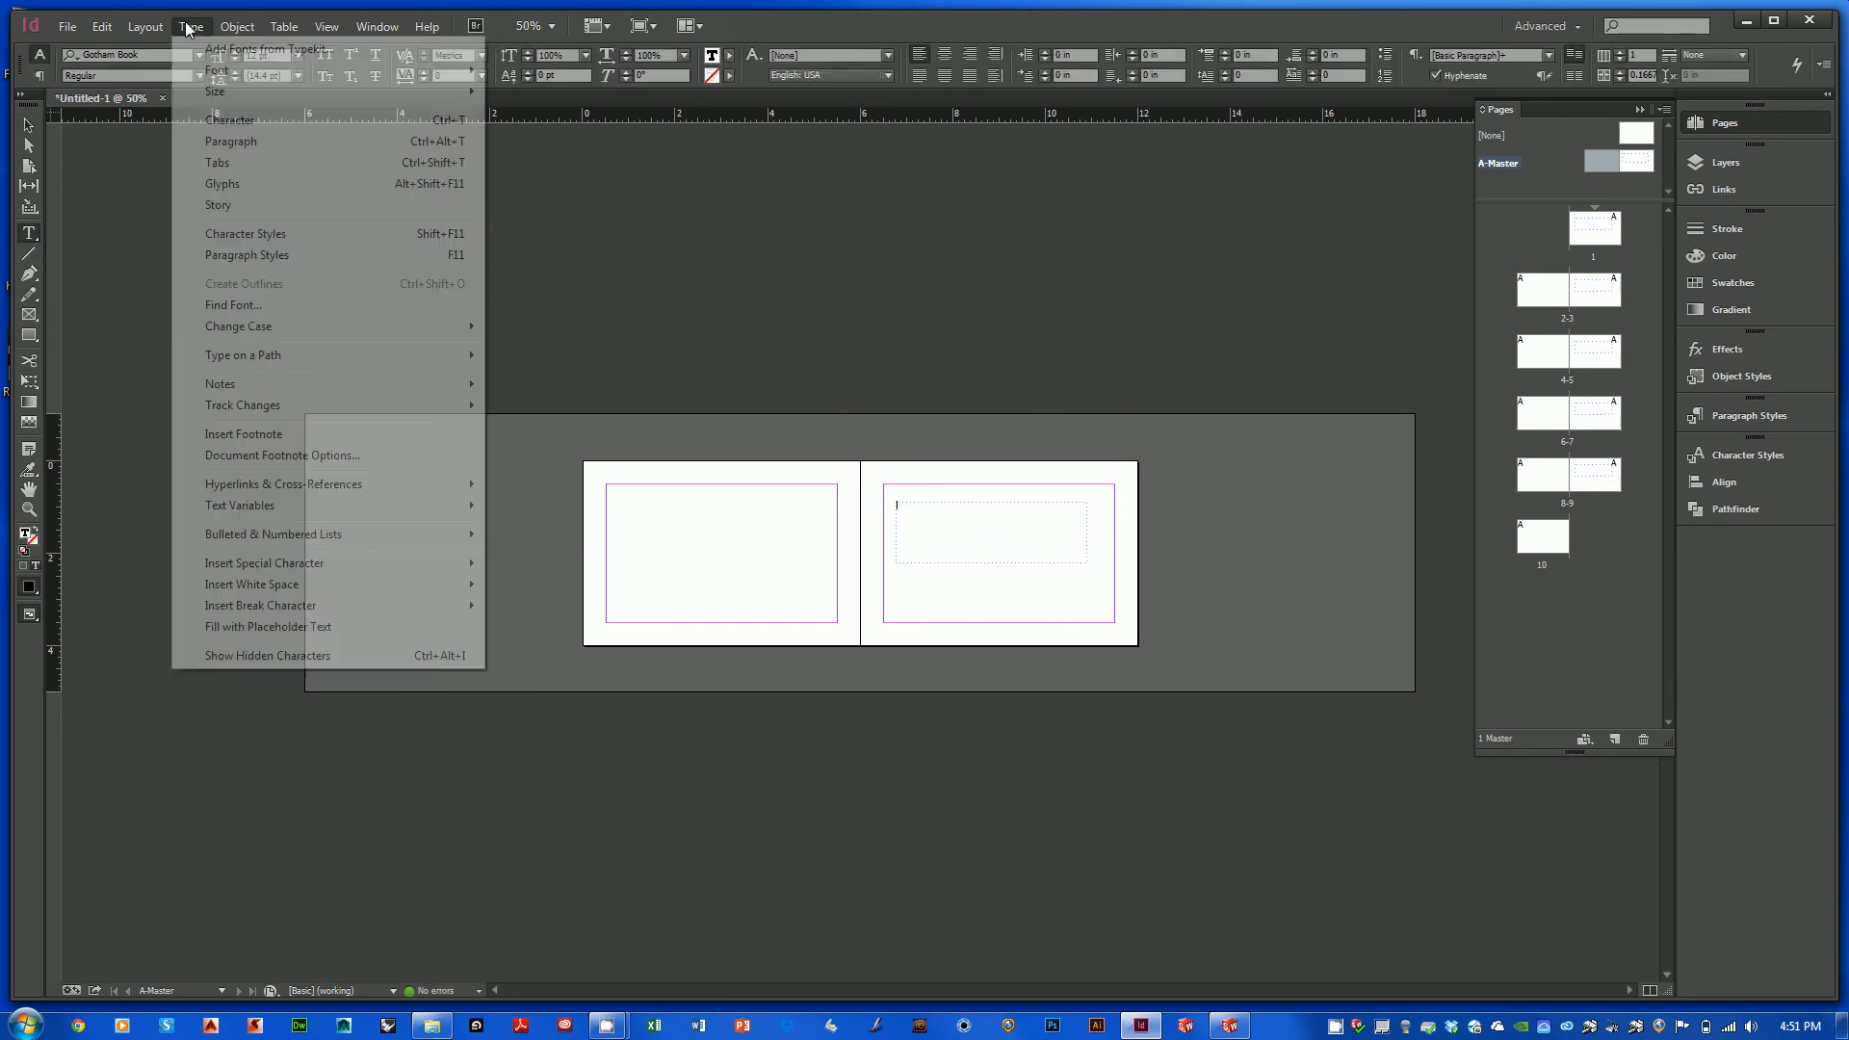
{"action": "left_click", "coordinate": [220, 628]}
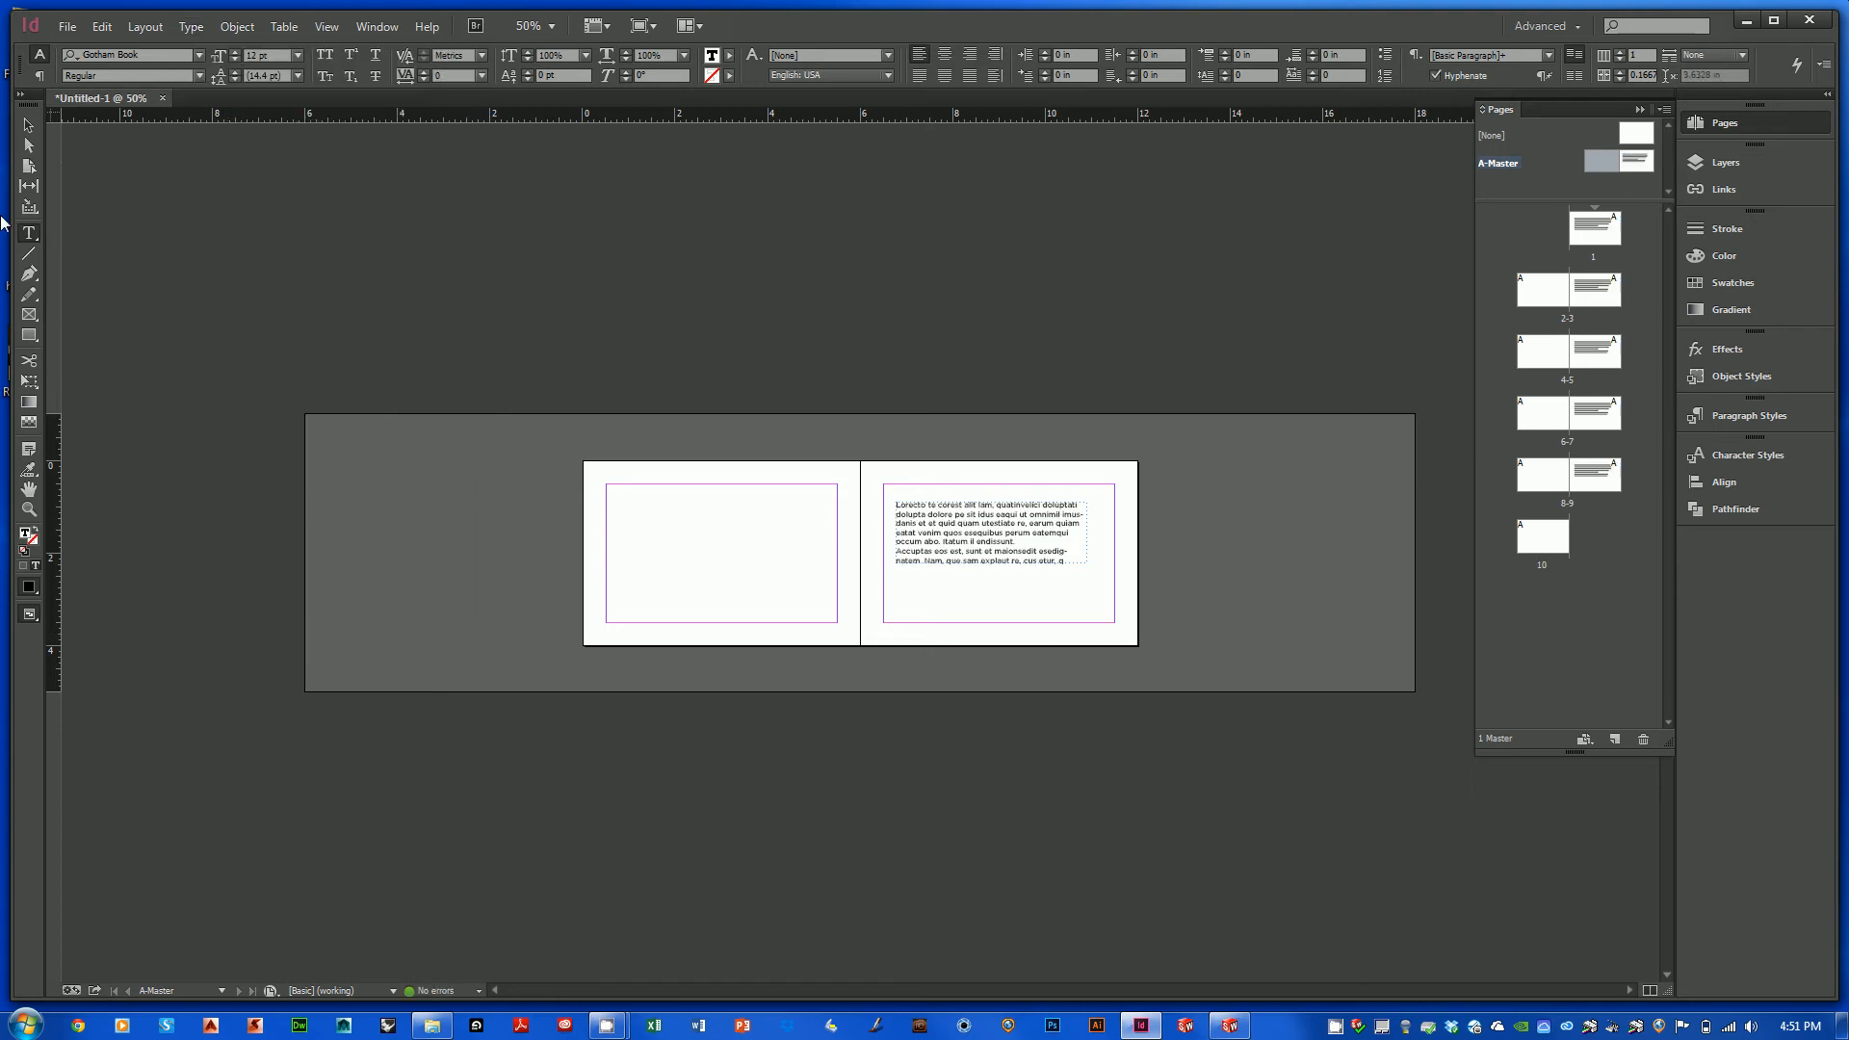
- Move the text frame into the lower-right corner of the right-hand master page's margins
{"action": "left_click", "coordinate": [29, 125]}
{"action": "left_click_drag", "start_coordinate": [1052, 584], "coordinate": [1068, 595]}
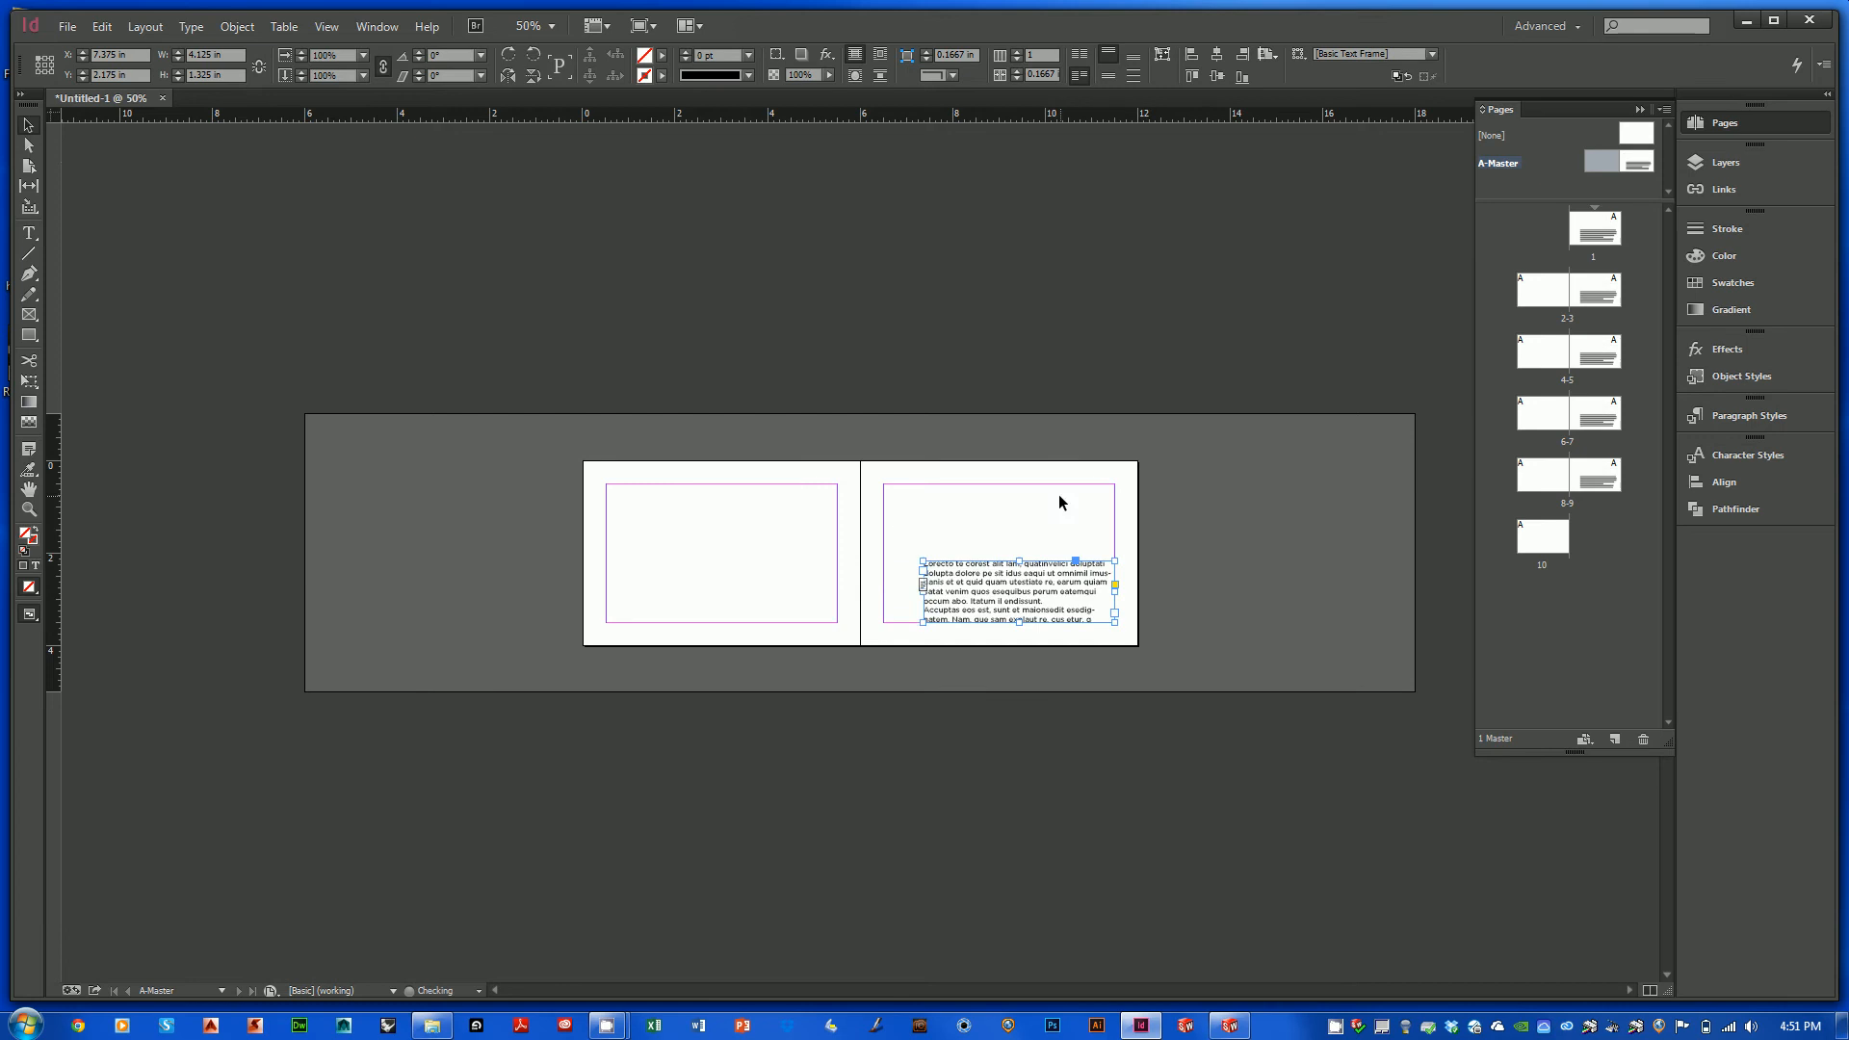
{"action": "left_click", "coordinate": [1003, 400]}
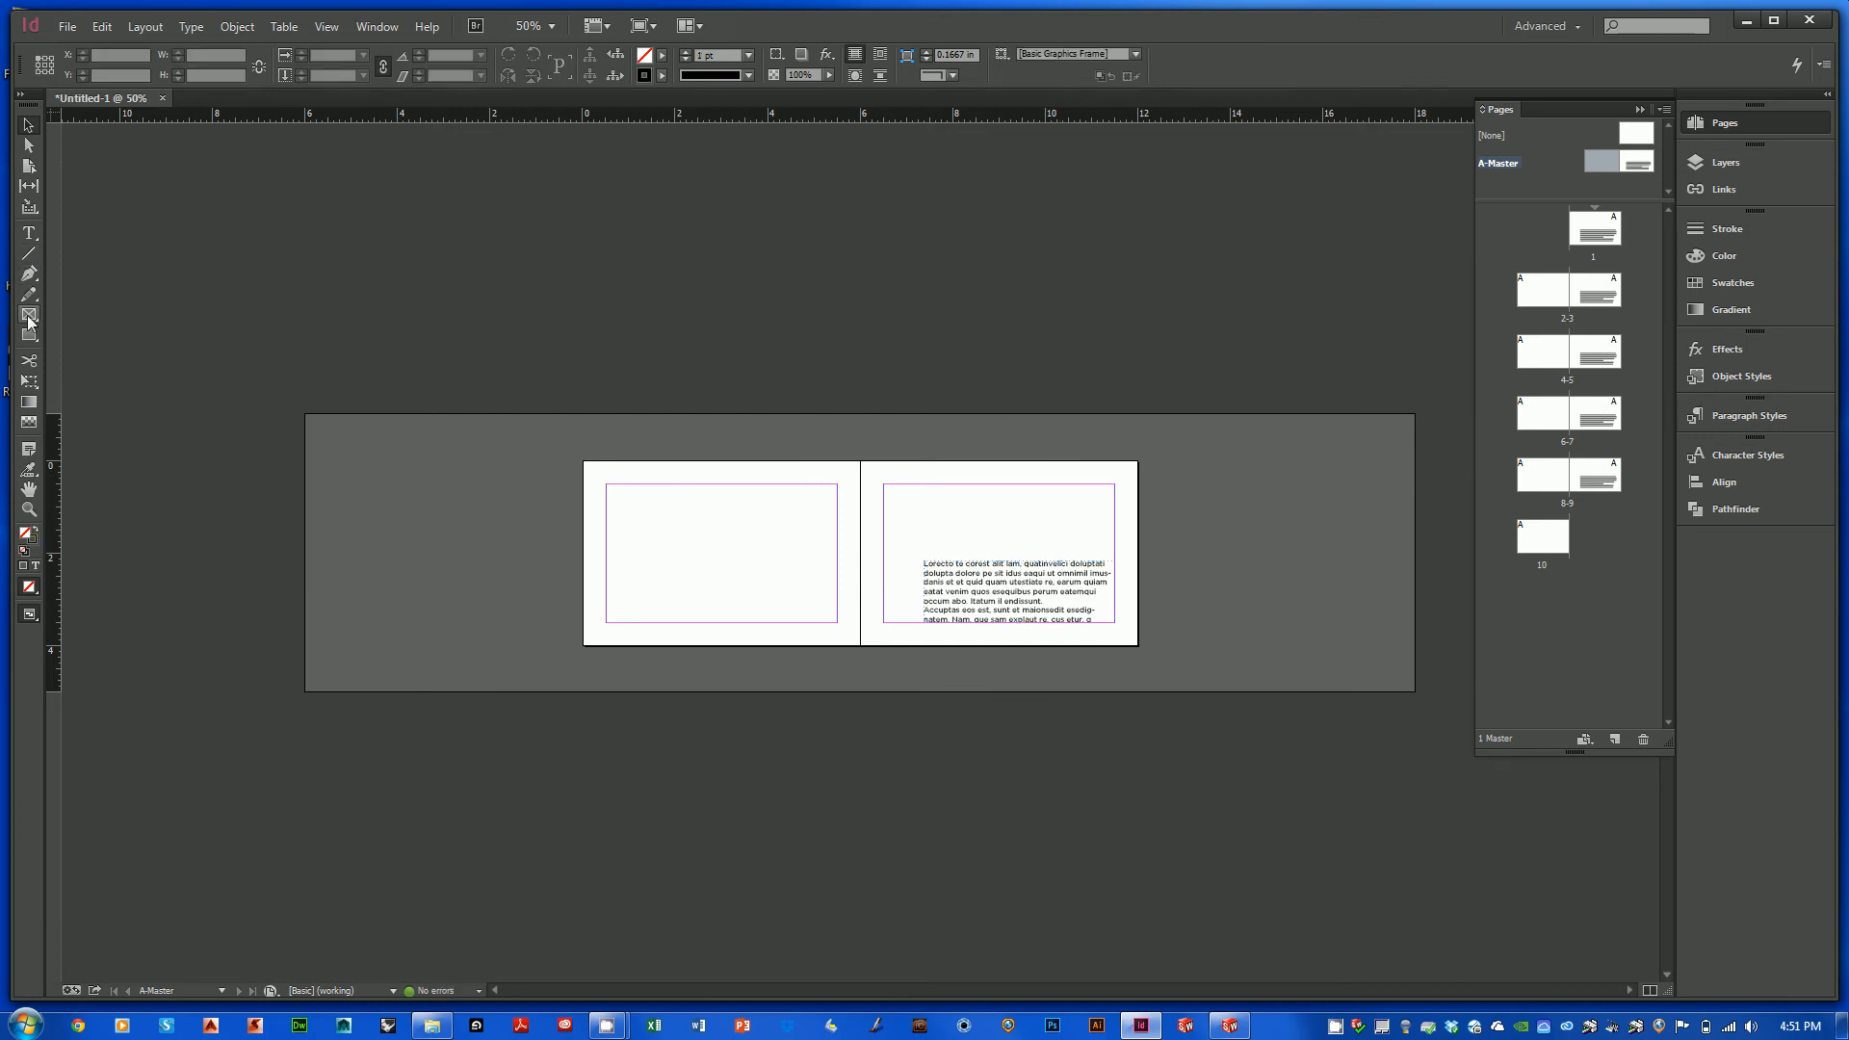
- Draw two rectangular placeholder frames side by side above the text, the right one about 2.3 by 1.33 in
{"action": "left_click", "coordinate": [29, 318]}
{"action": "left_click_drag", "start_coordinate": [894, 491], "coordinate": [1101, 553]}
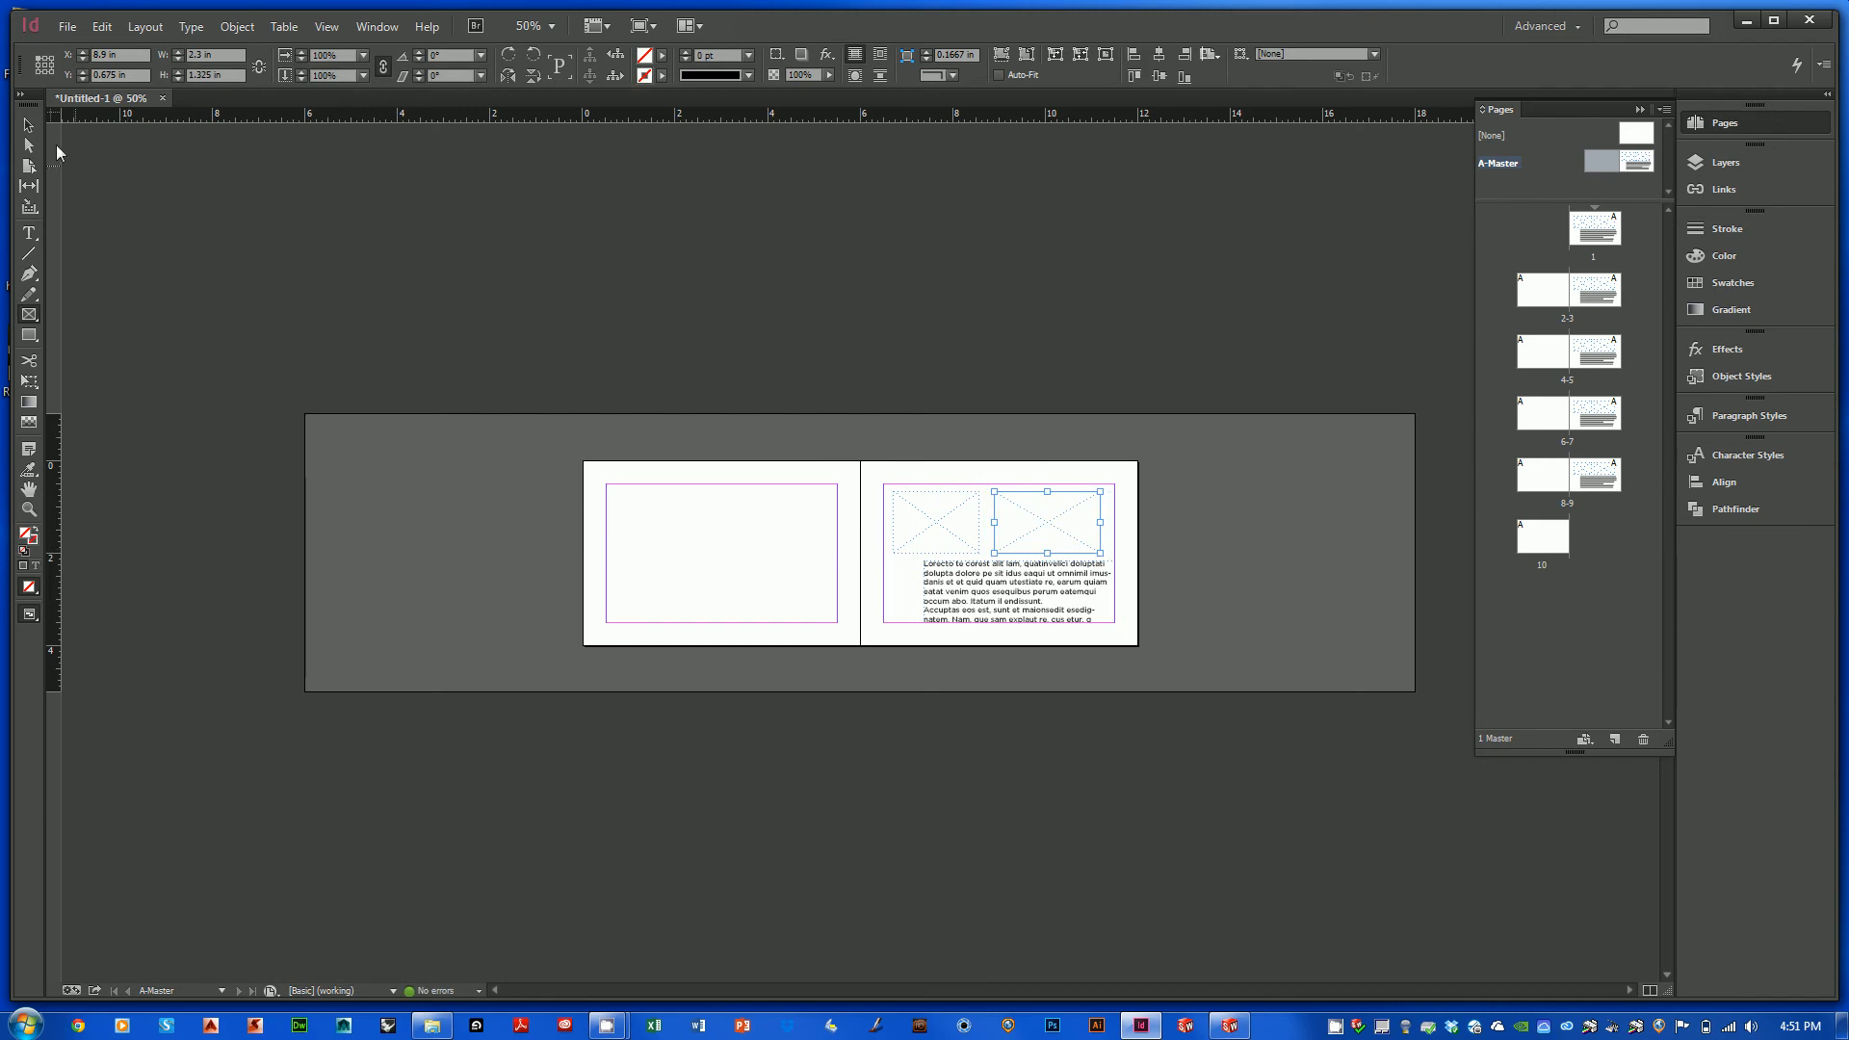
{"action": "left_click", "coordinate": [28, 126]}
- Resize the text frame to about 4.48 in wide so its sides align with the outer edges of the two frames above
{"action": "left_click", "coordinate": [1009, 605]}
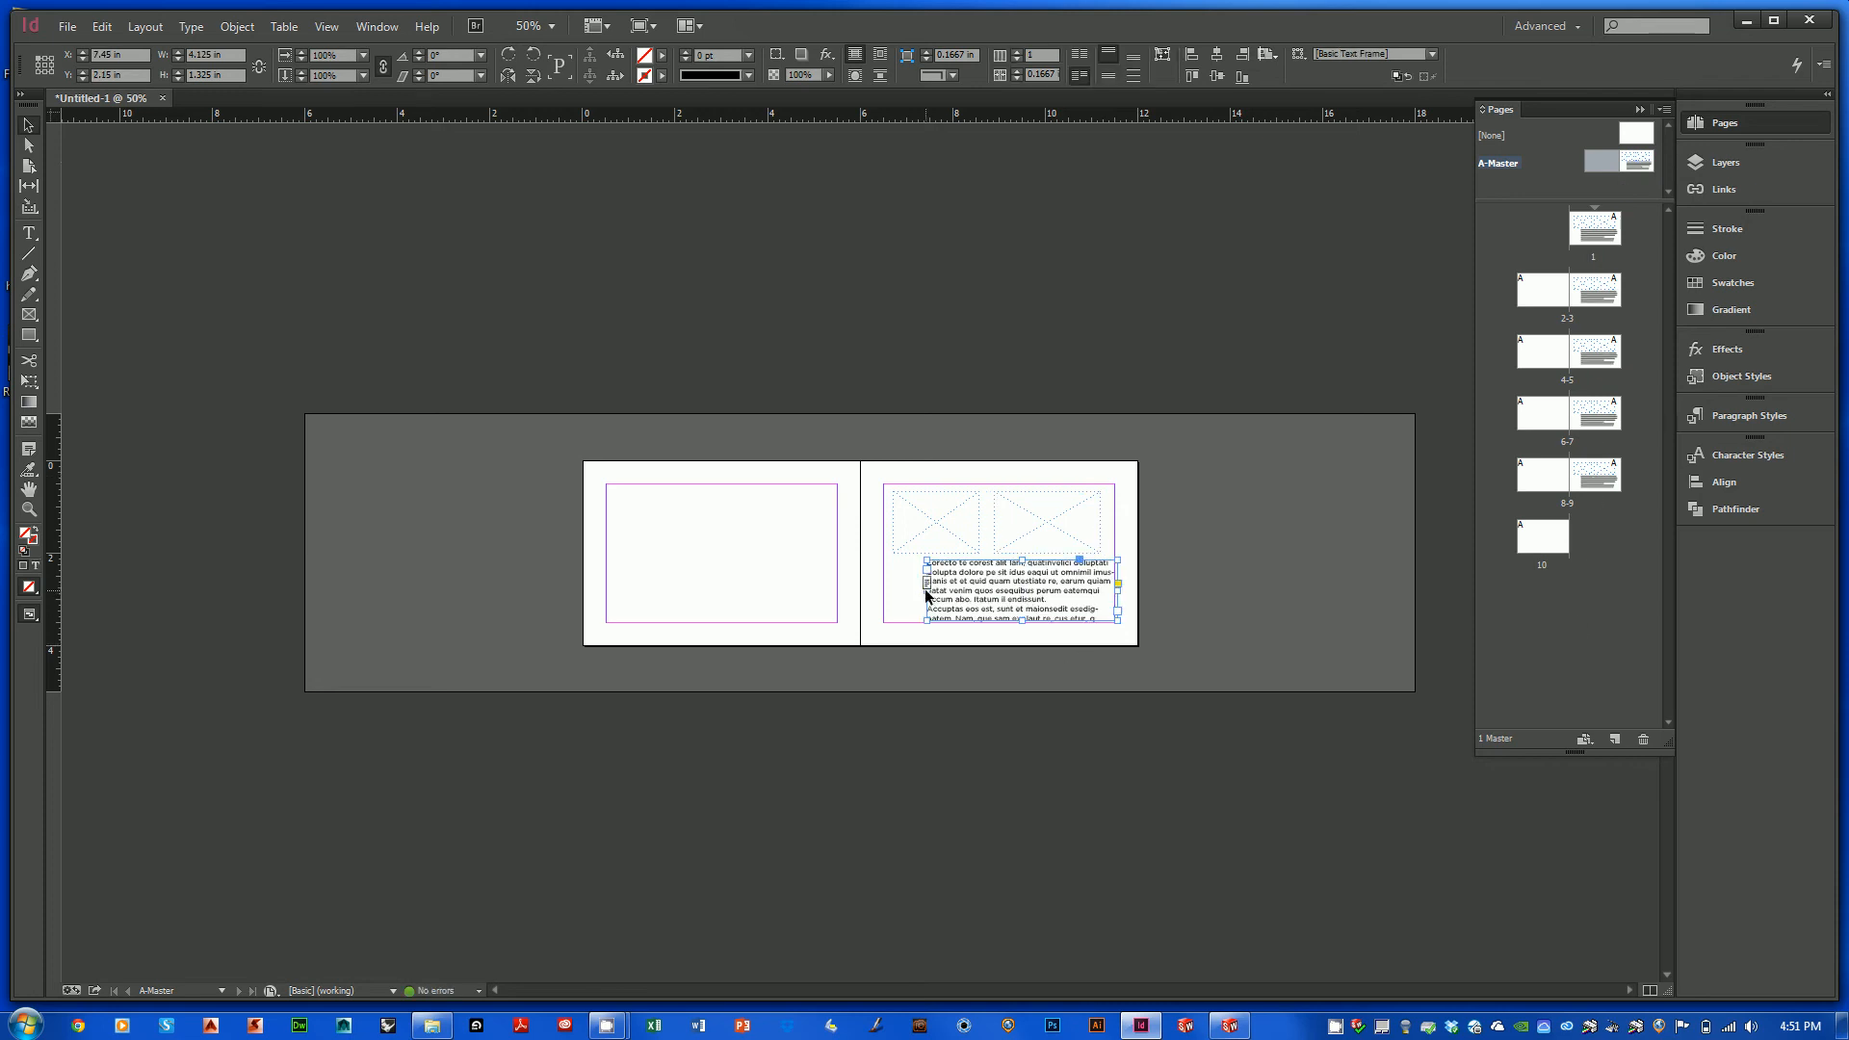
{"action": "left_click_drag", "start_coordinate": [922, 592], "coordinate": [892, 591]}
{"action": "left_click_drag", "start_coordinate": [1117, 584], "coordinate": [1094, 590]}
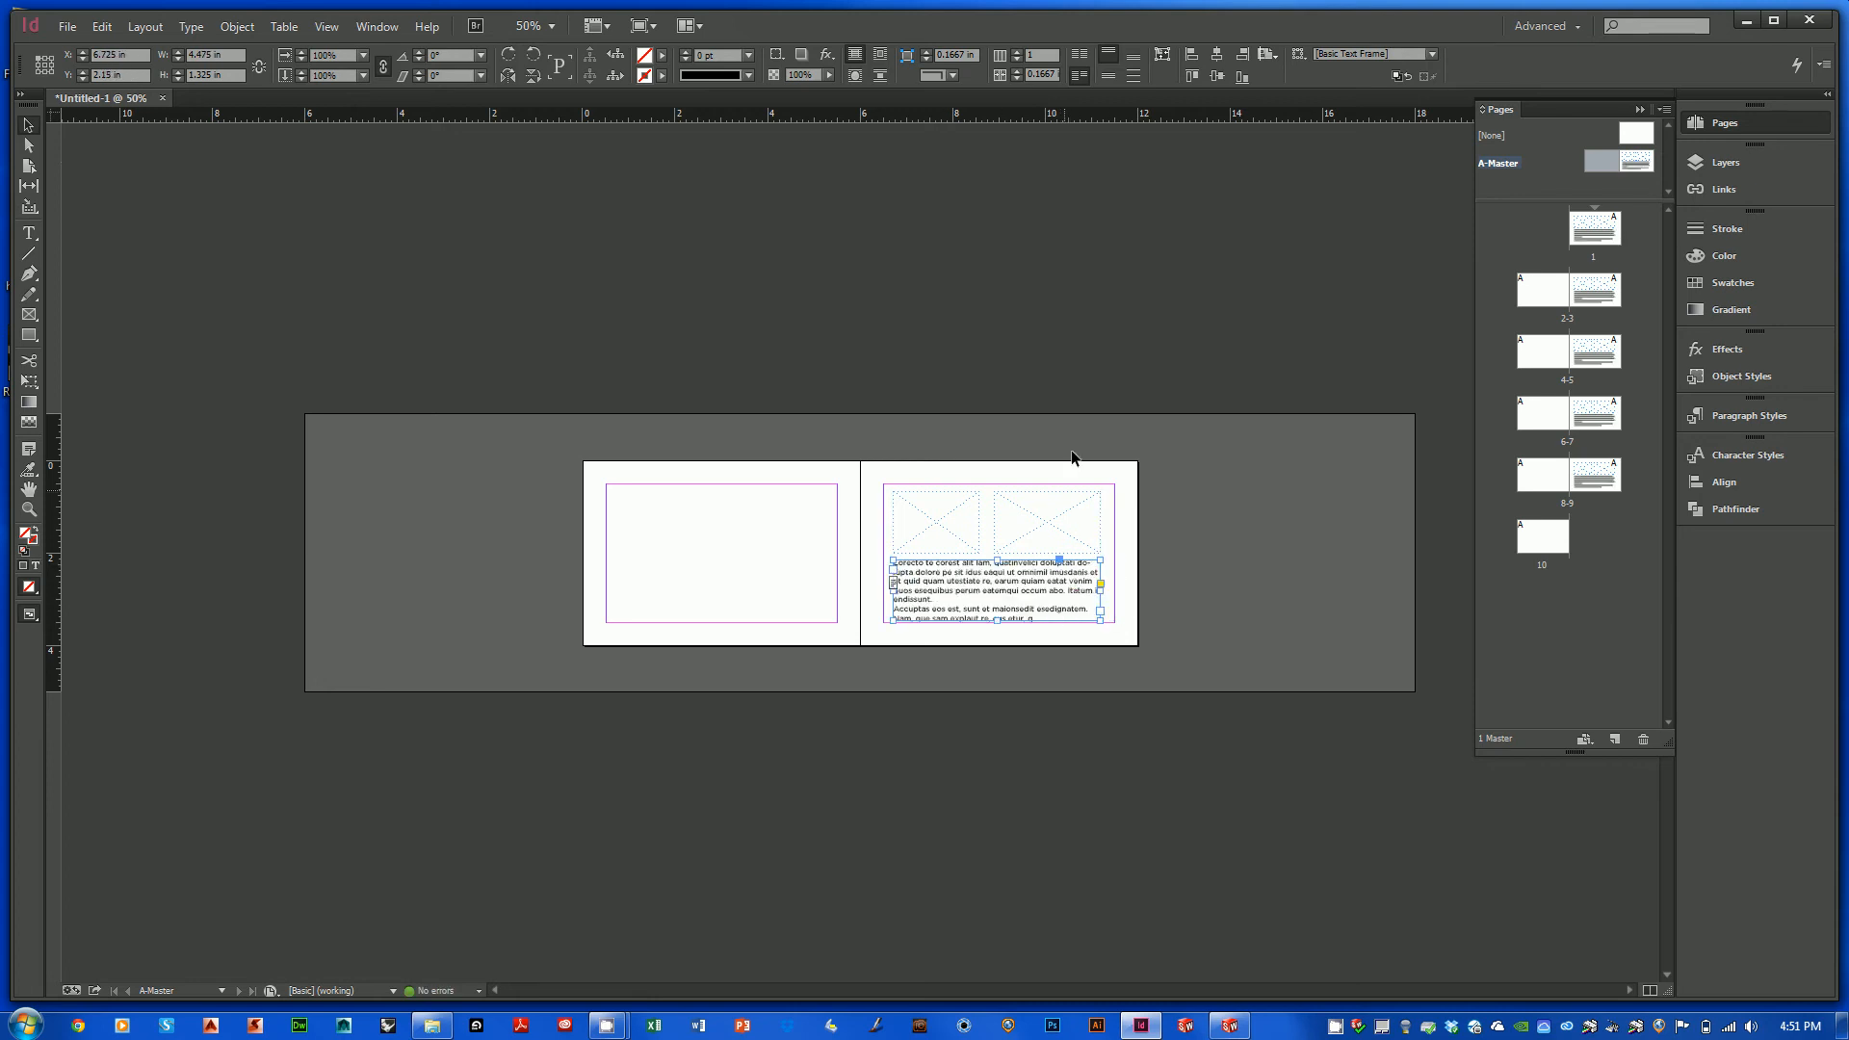
{"action": "left_click", "coordinate": [1084, 383]}
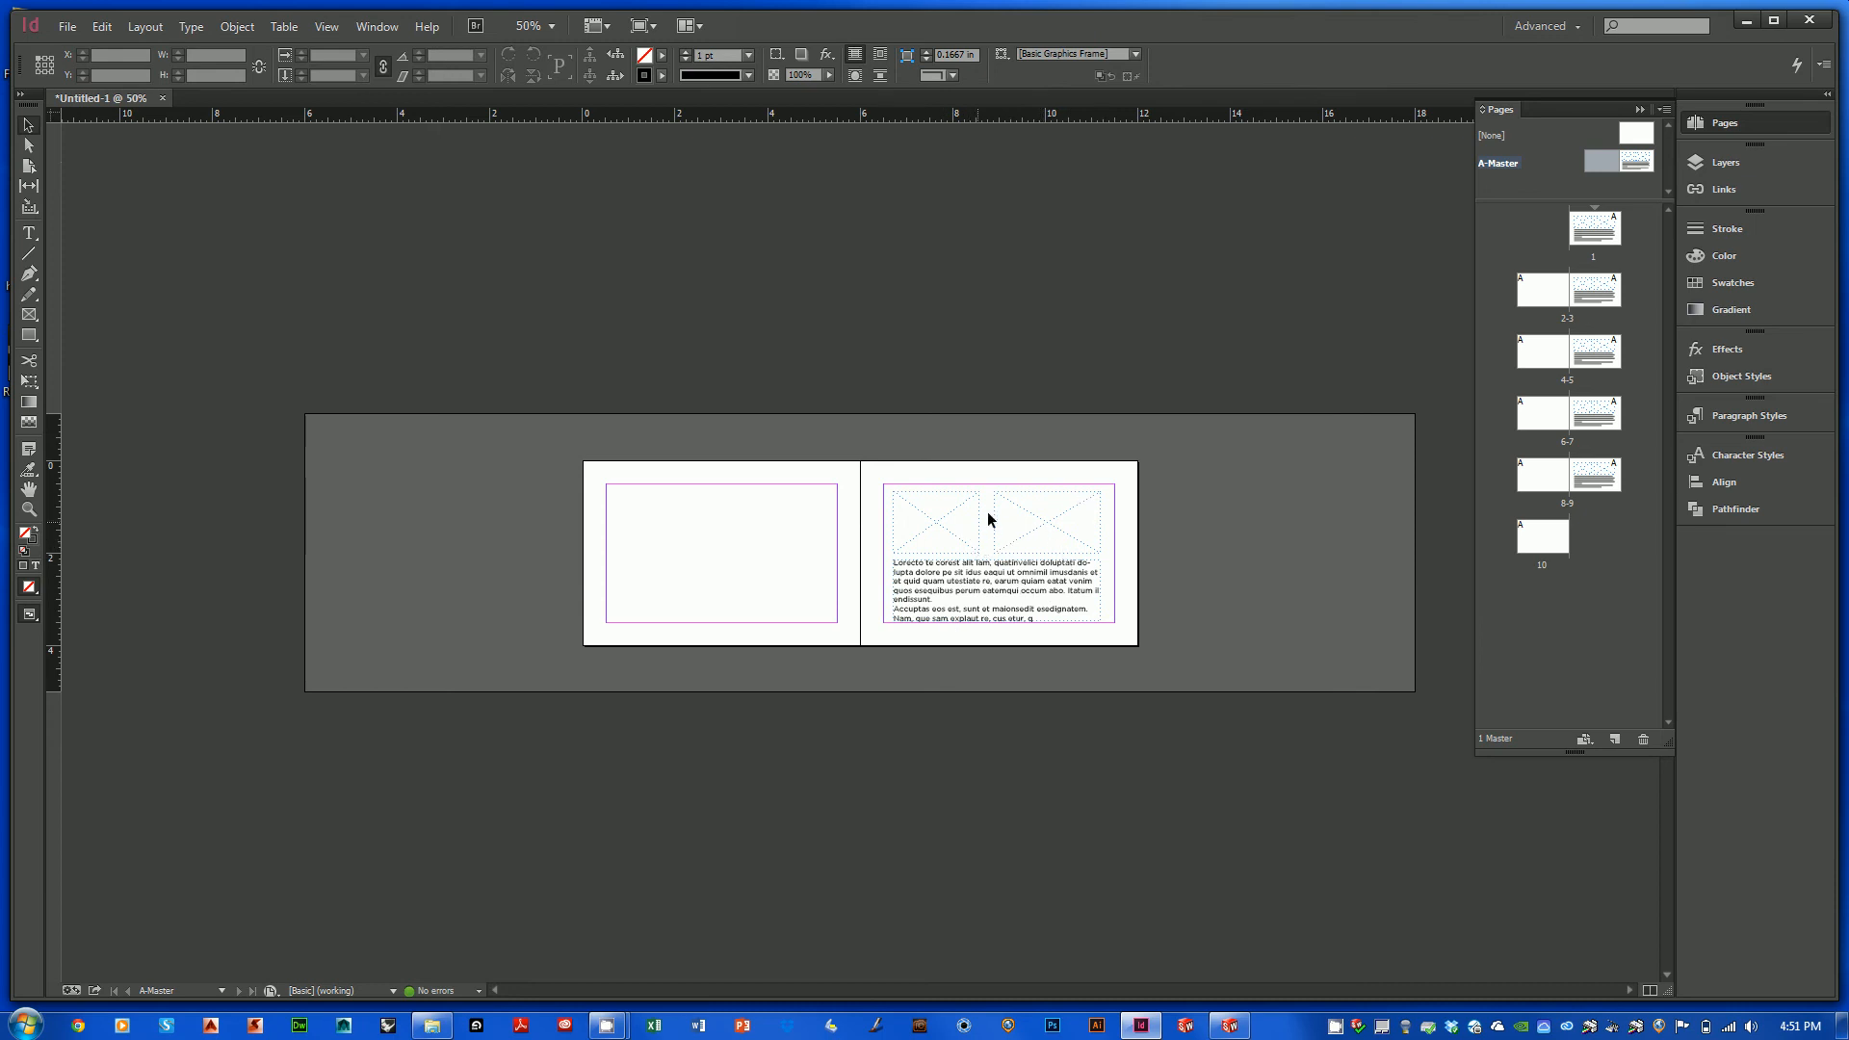
- Draw a large rectangular placeholder frame about 4.7 by 2.65 in inside the left-hand master page's margins
{"action": "key", "text": "f"}
{"action": "left_click_drag", "start_coordinate": [611, 492], "coordinate": [826, 616]}
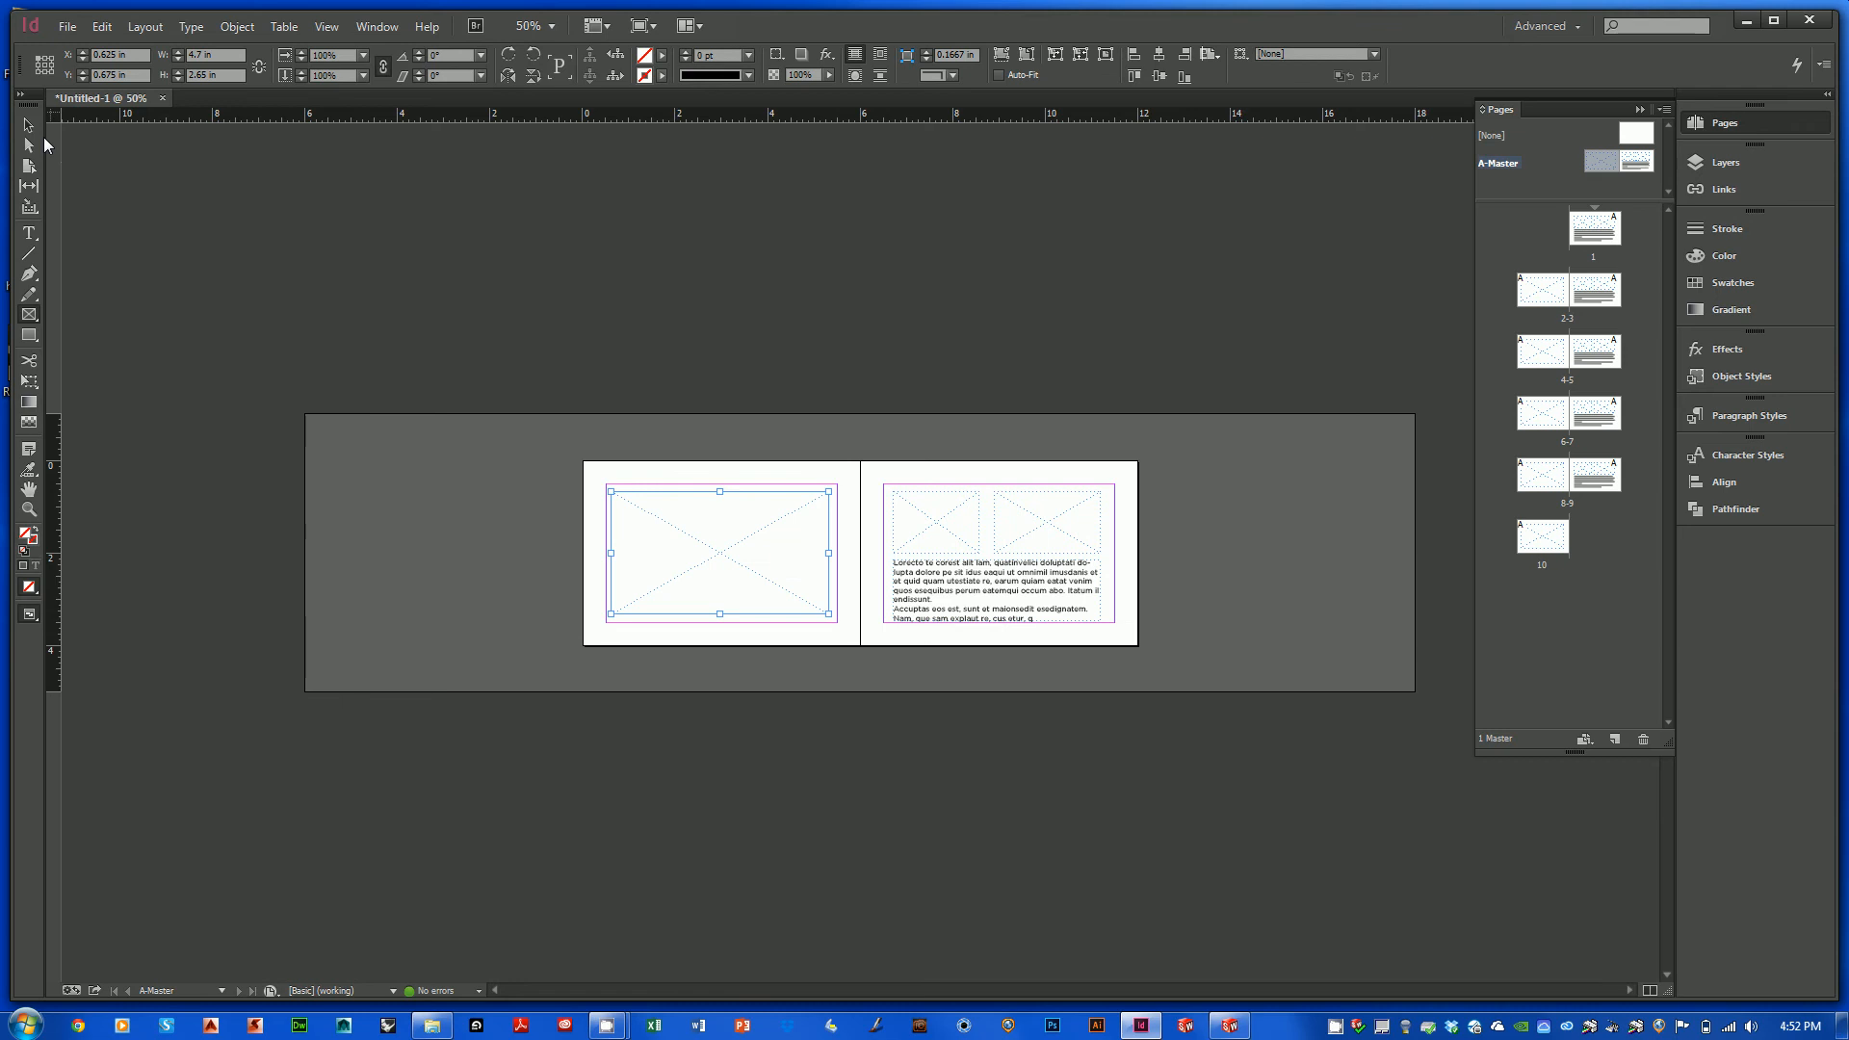
{"action": "left_click", "coordinate": [29, 126]}
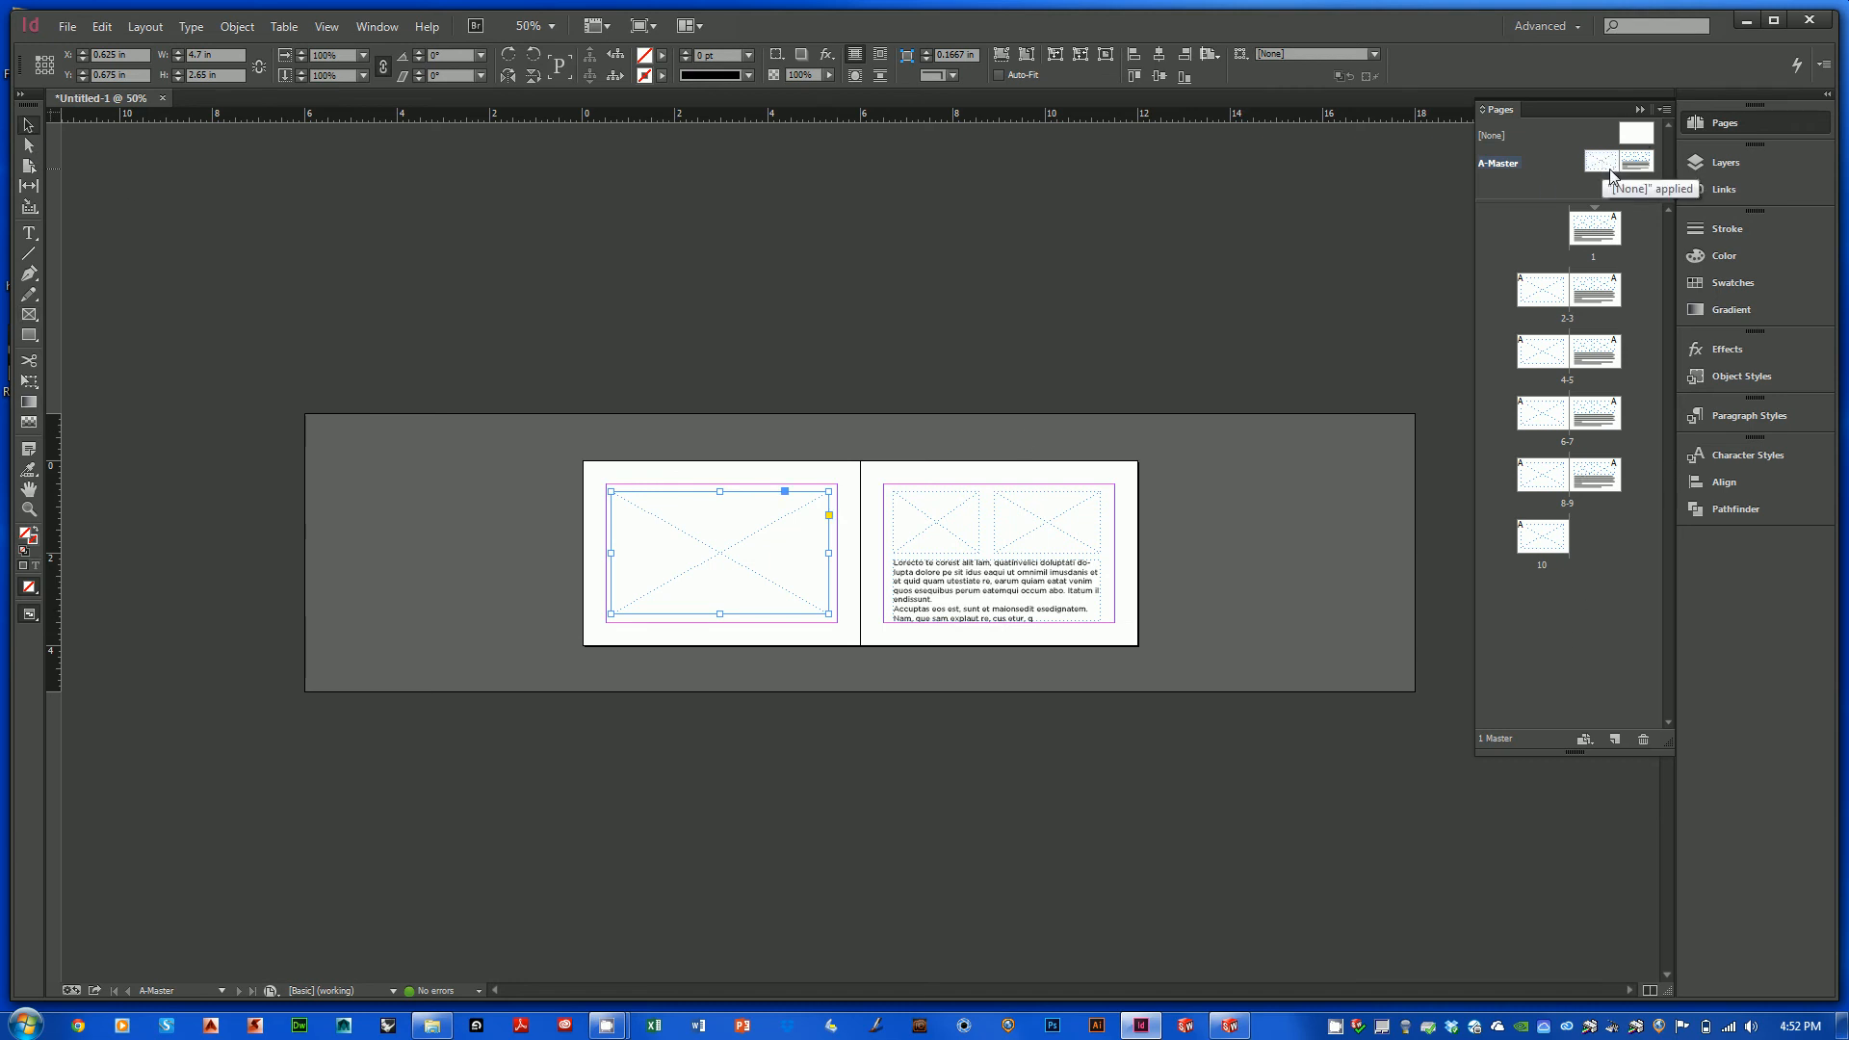
- Go to pages 2-3 and examine how the A-Master layout is applied across the document pages
{"action": "double_click", "coordinate": [1591, 296]}
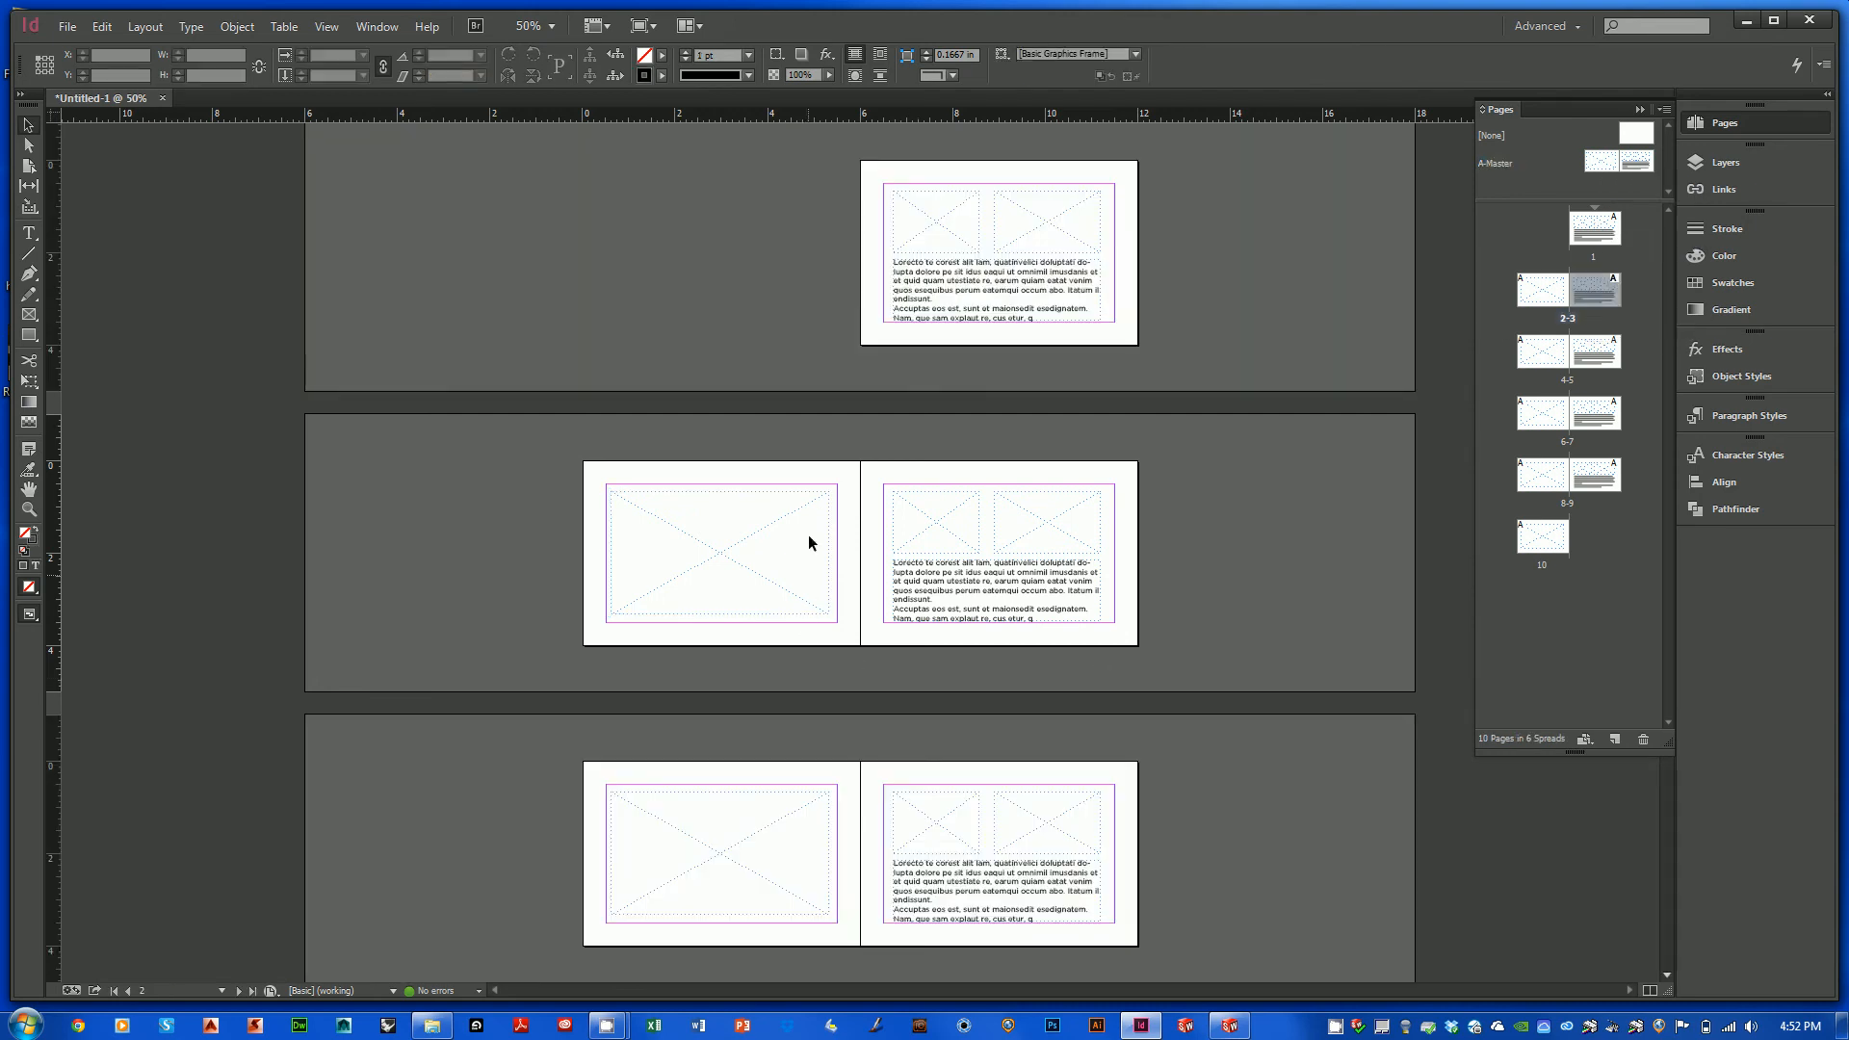
{"action": "scroll", "coordinate": [936, 679], "scroll_direction": "down", "scroll_amount": 5}
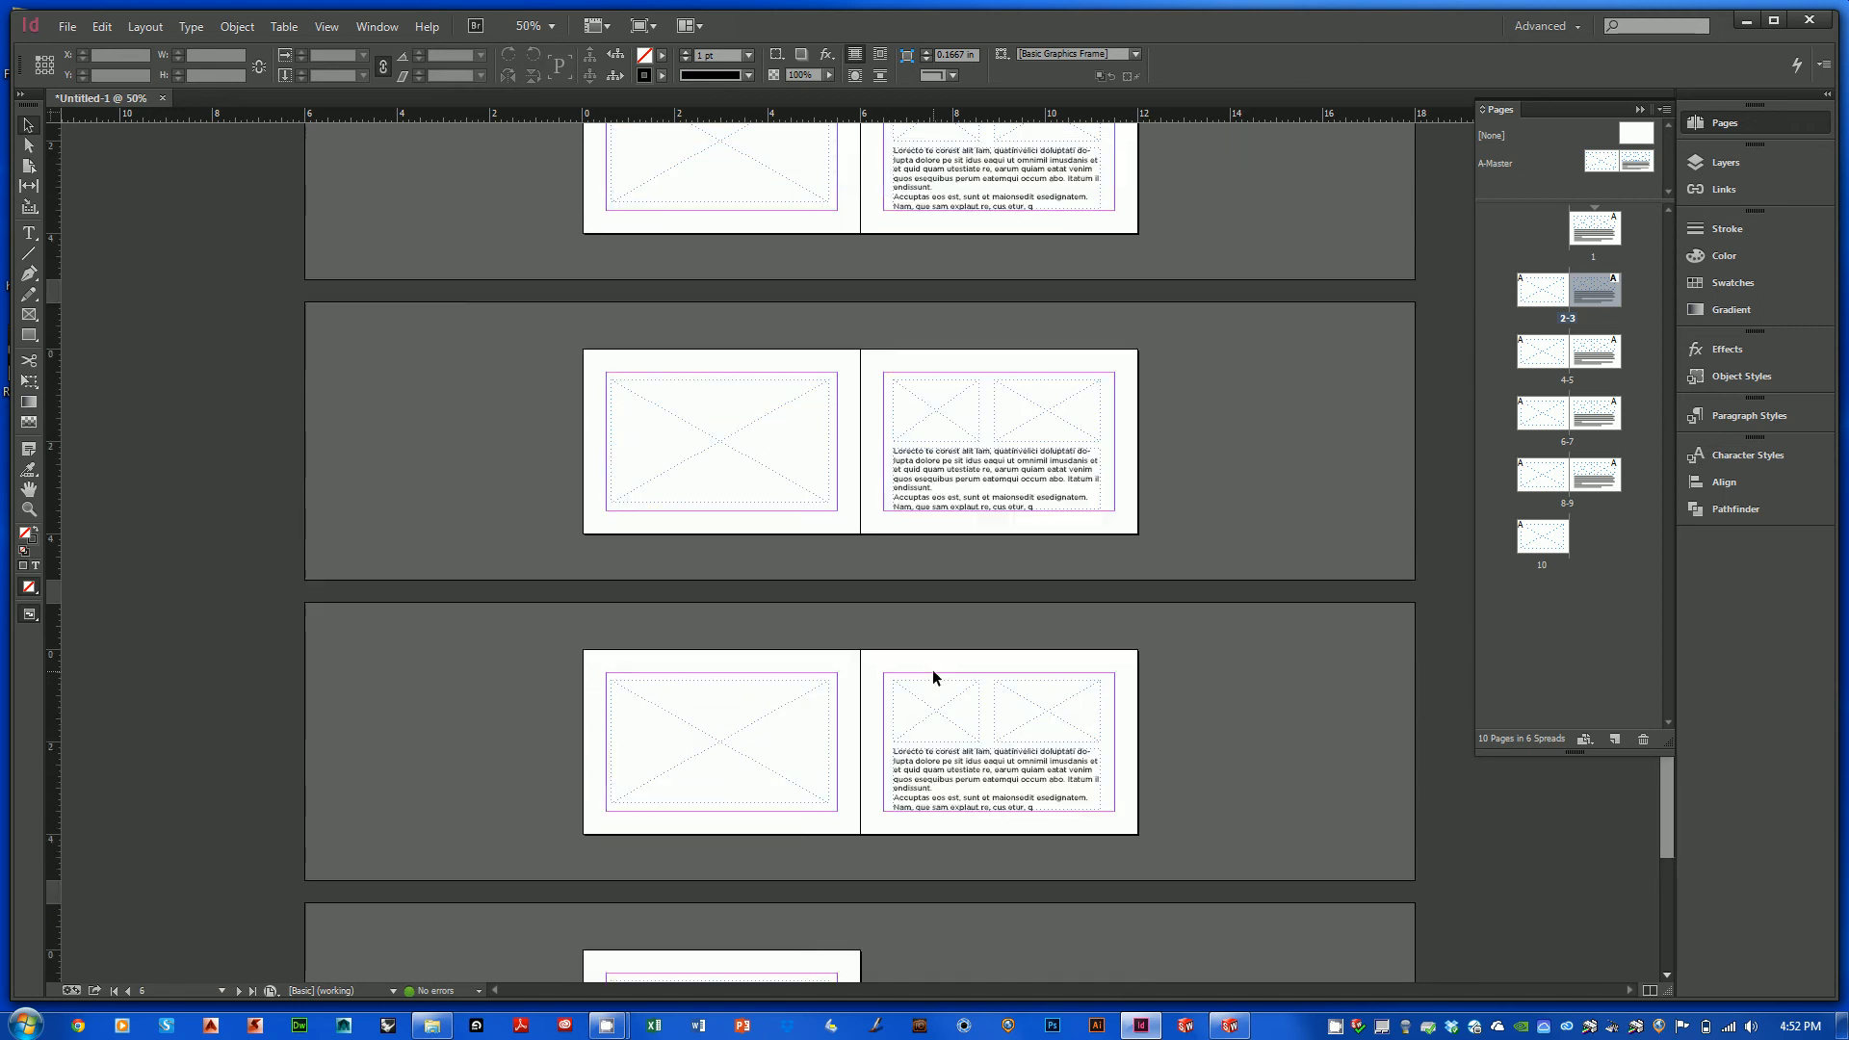
{"action": "scroll", "coordinate": [932, 669], "scroll_direction": "up", "scroll_amount": 1}
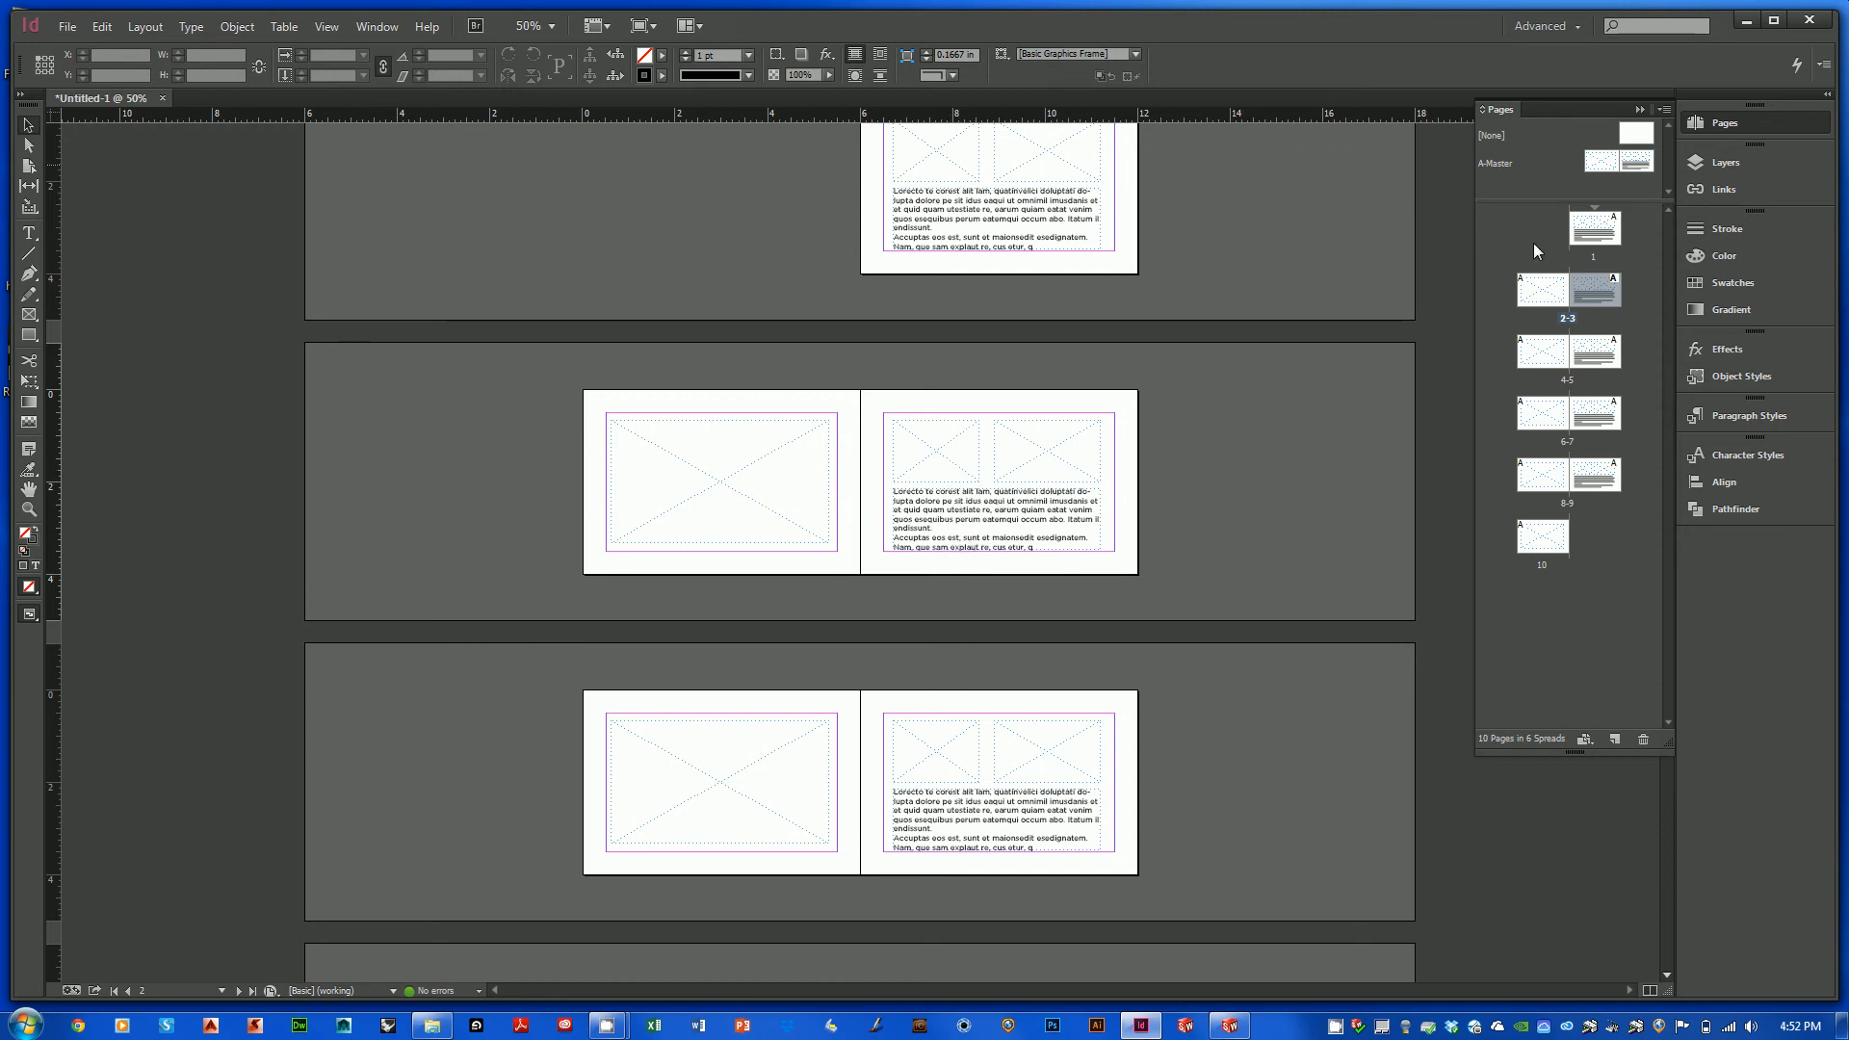
{"action": "scroll", "coordinate": [954, 606], "scroll_direction": "up", "scroll_amount": 2}
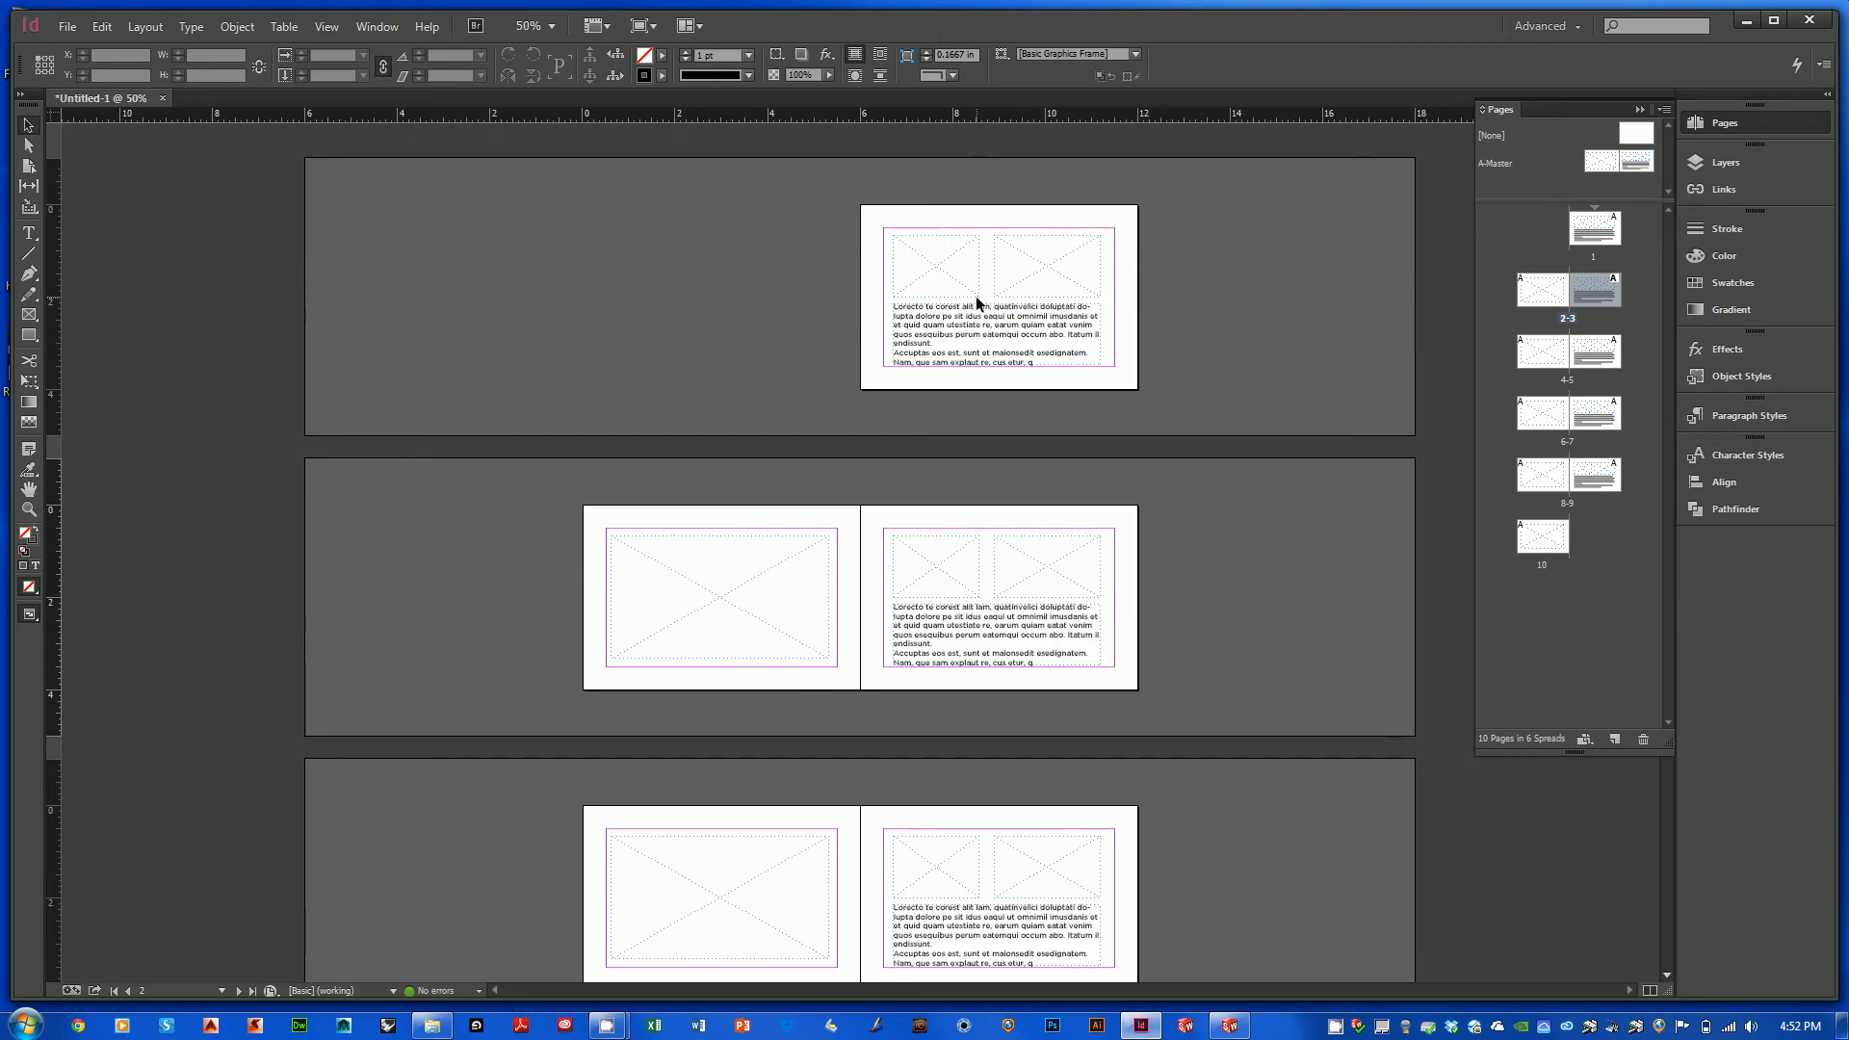
{"action": "left_click", "coordinate": [1594, 241]}
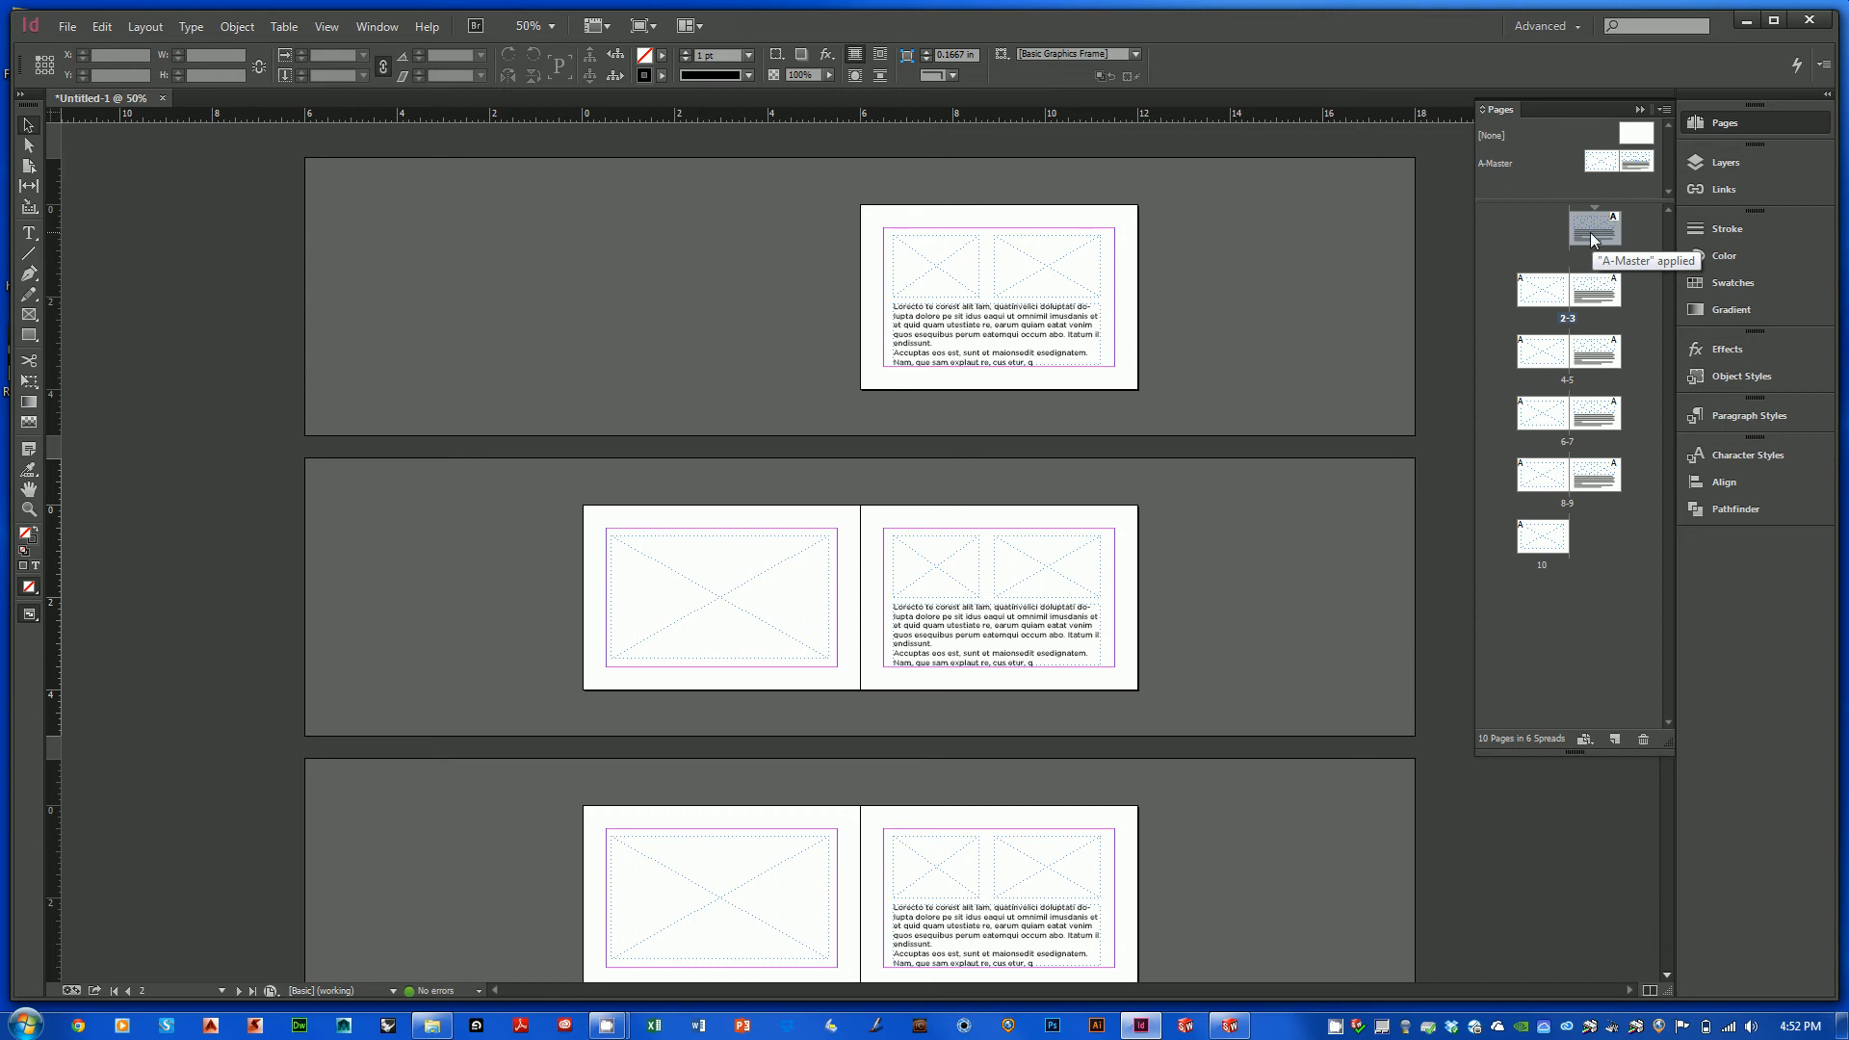
{"action": "left_click", "coordinate": [1535, 302]}
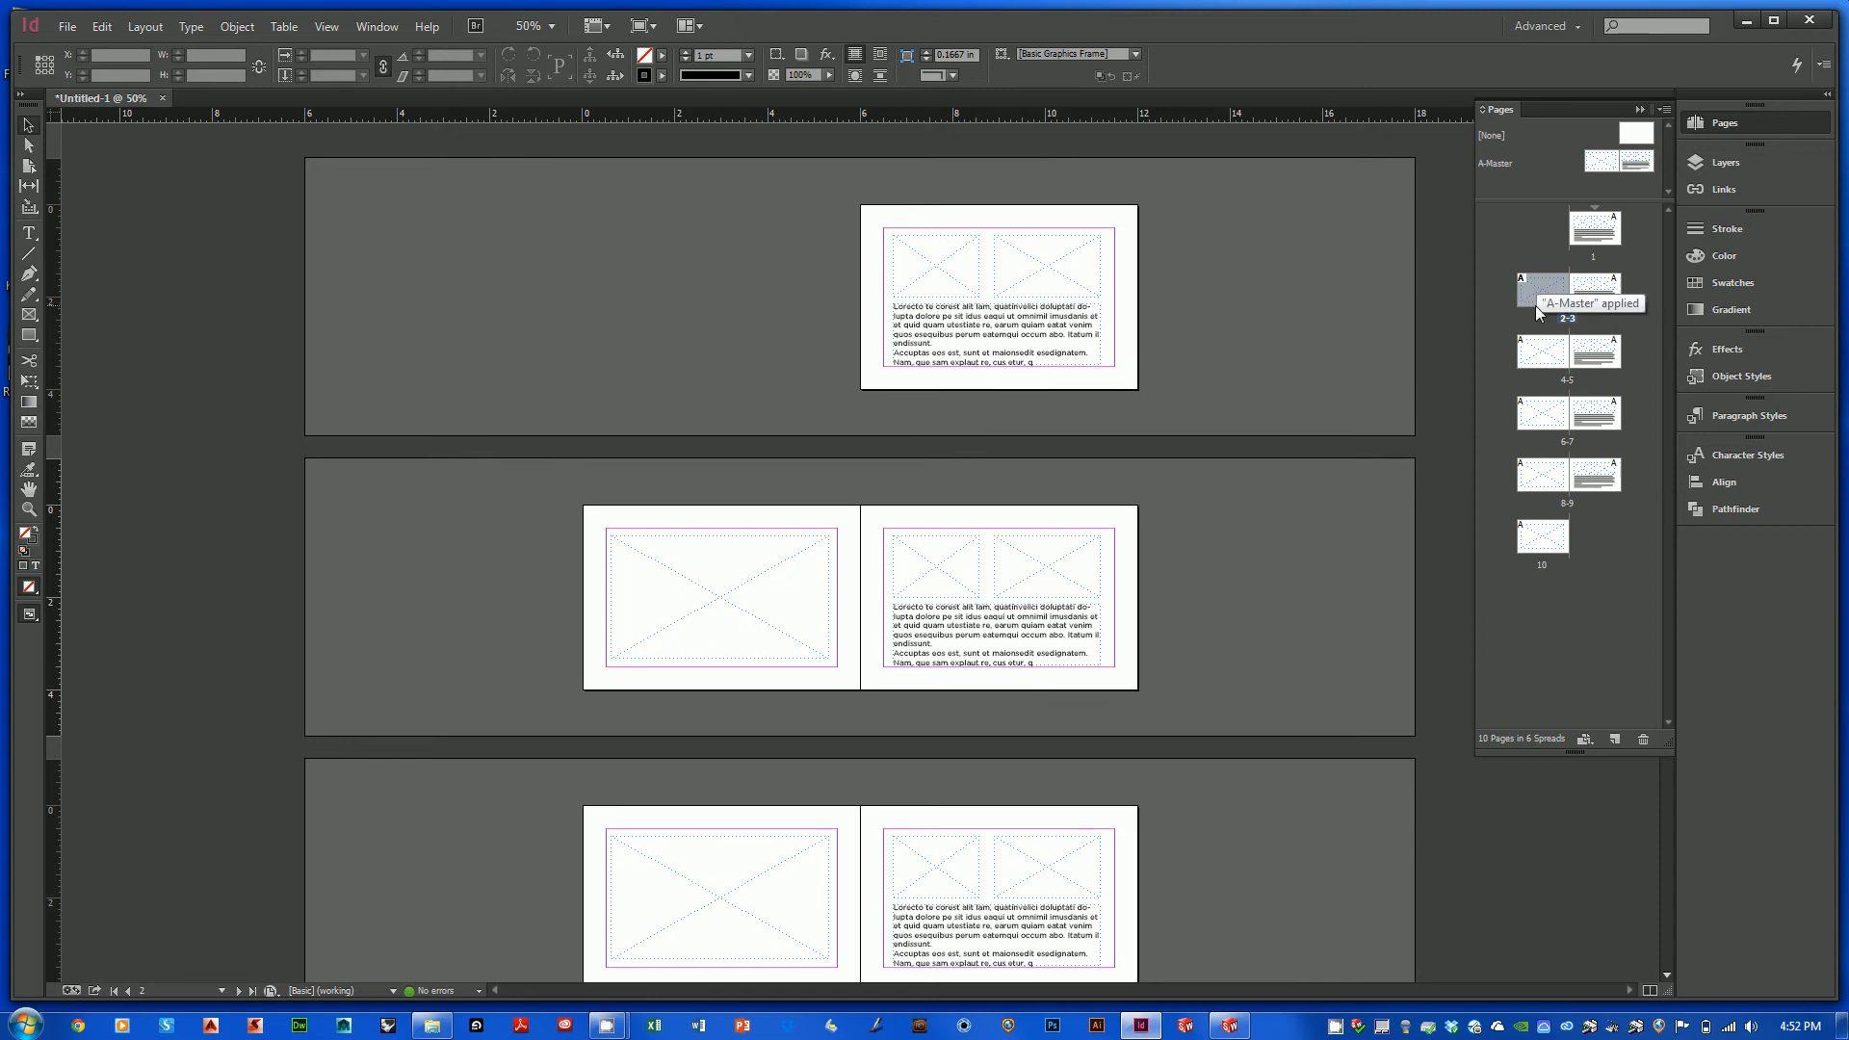
- Override all master page items on page 1 and select its right-hand placeholder frame
{"action": "left_click", "coordinate": [1591, 235]}
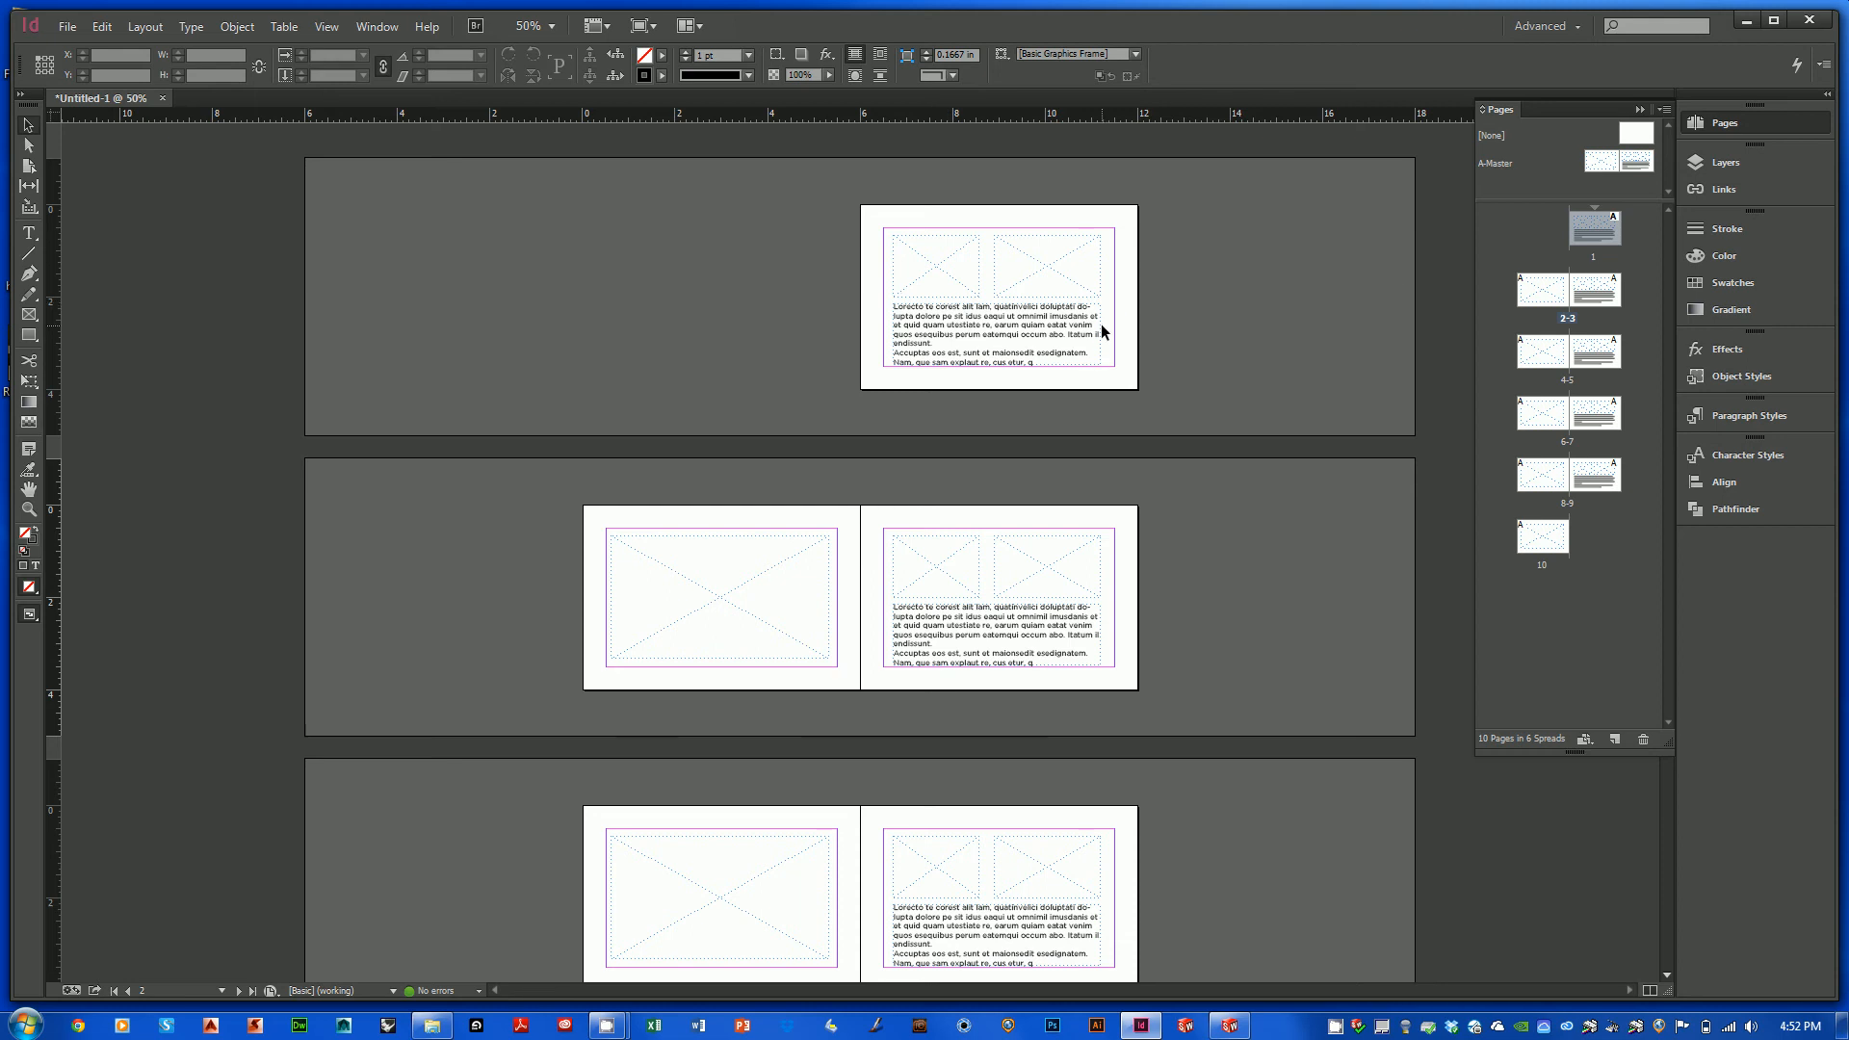
{"action": "right_click", "coordinate": [1594, 232]}
{"action": "left_click", "coordinate": [1507, 231]}
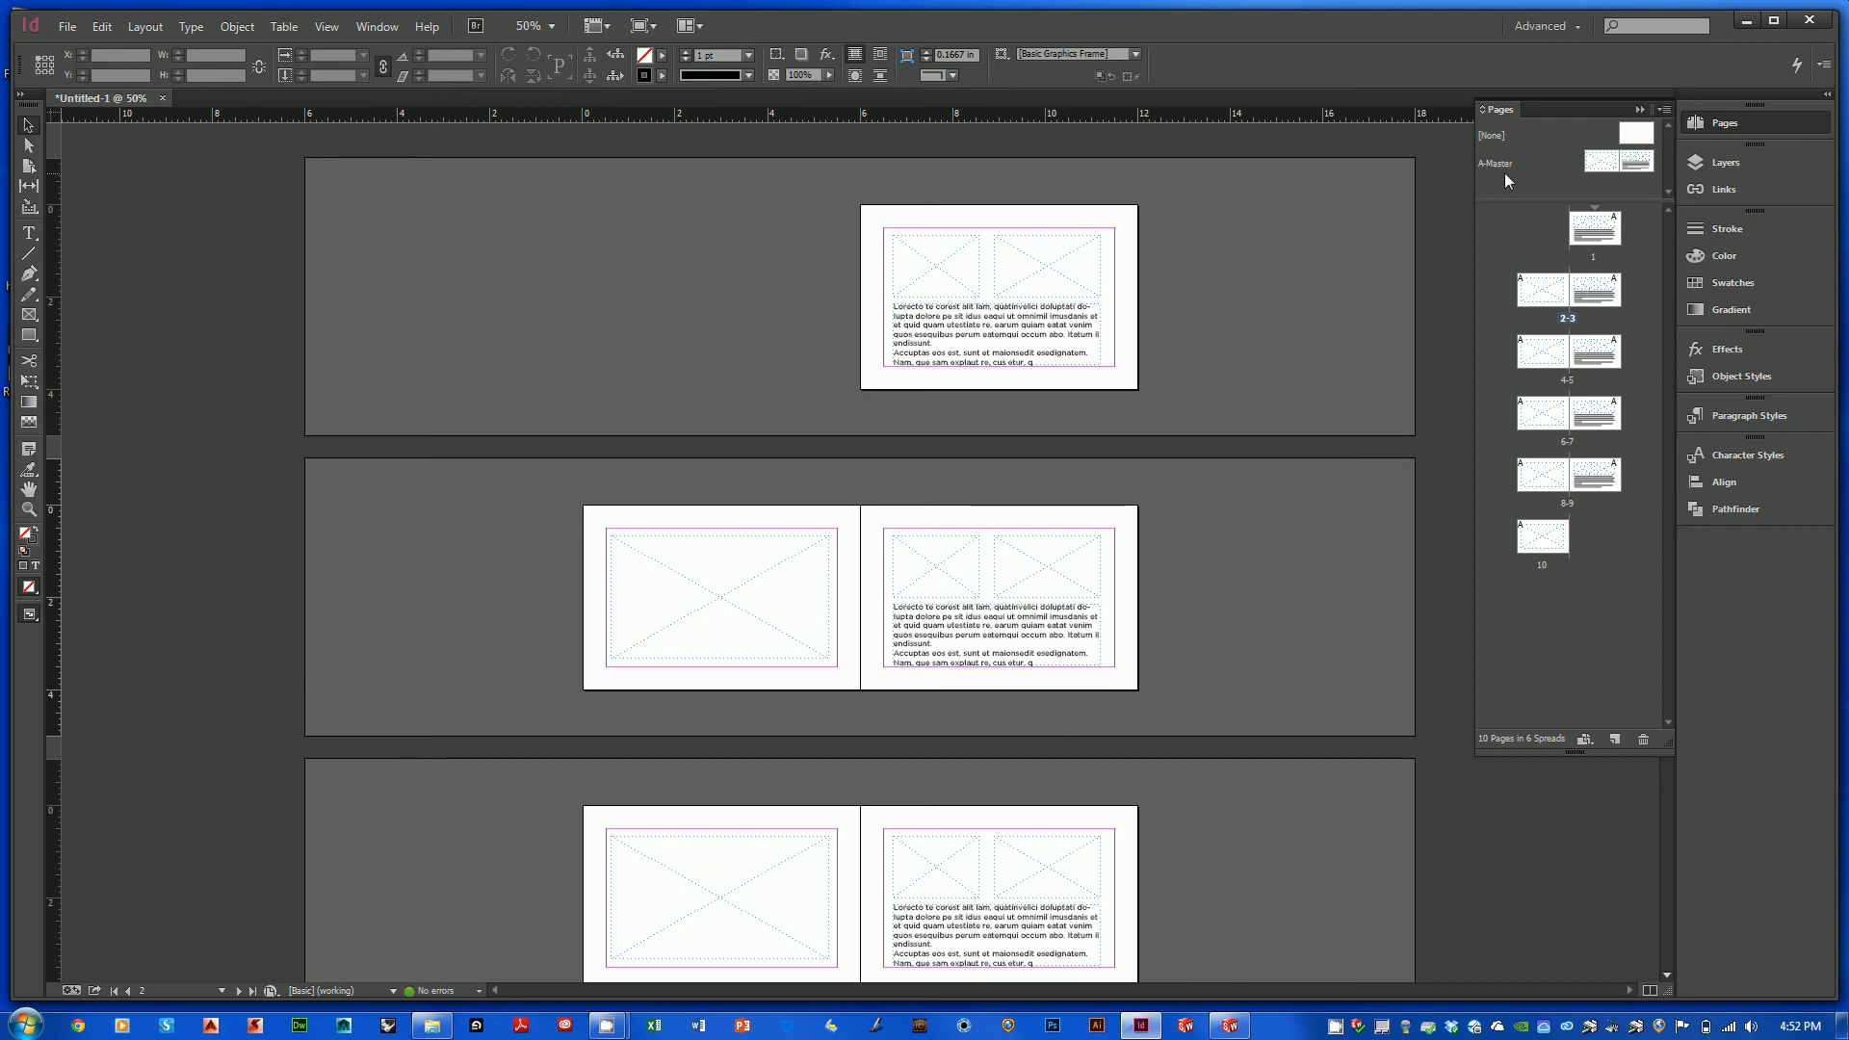
{"action": "right_click", "coordinate": [1600, 225]}
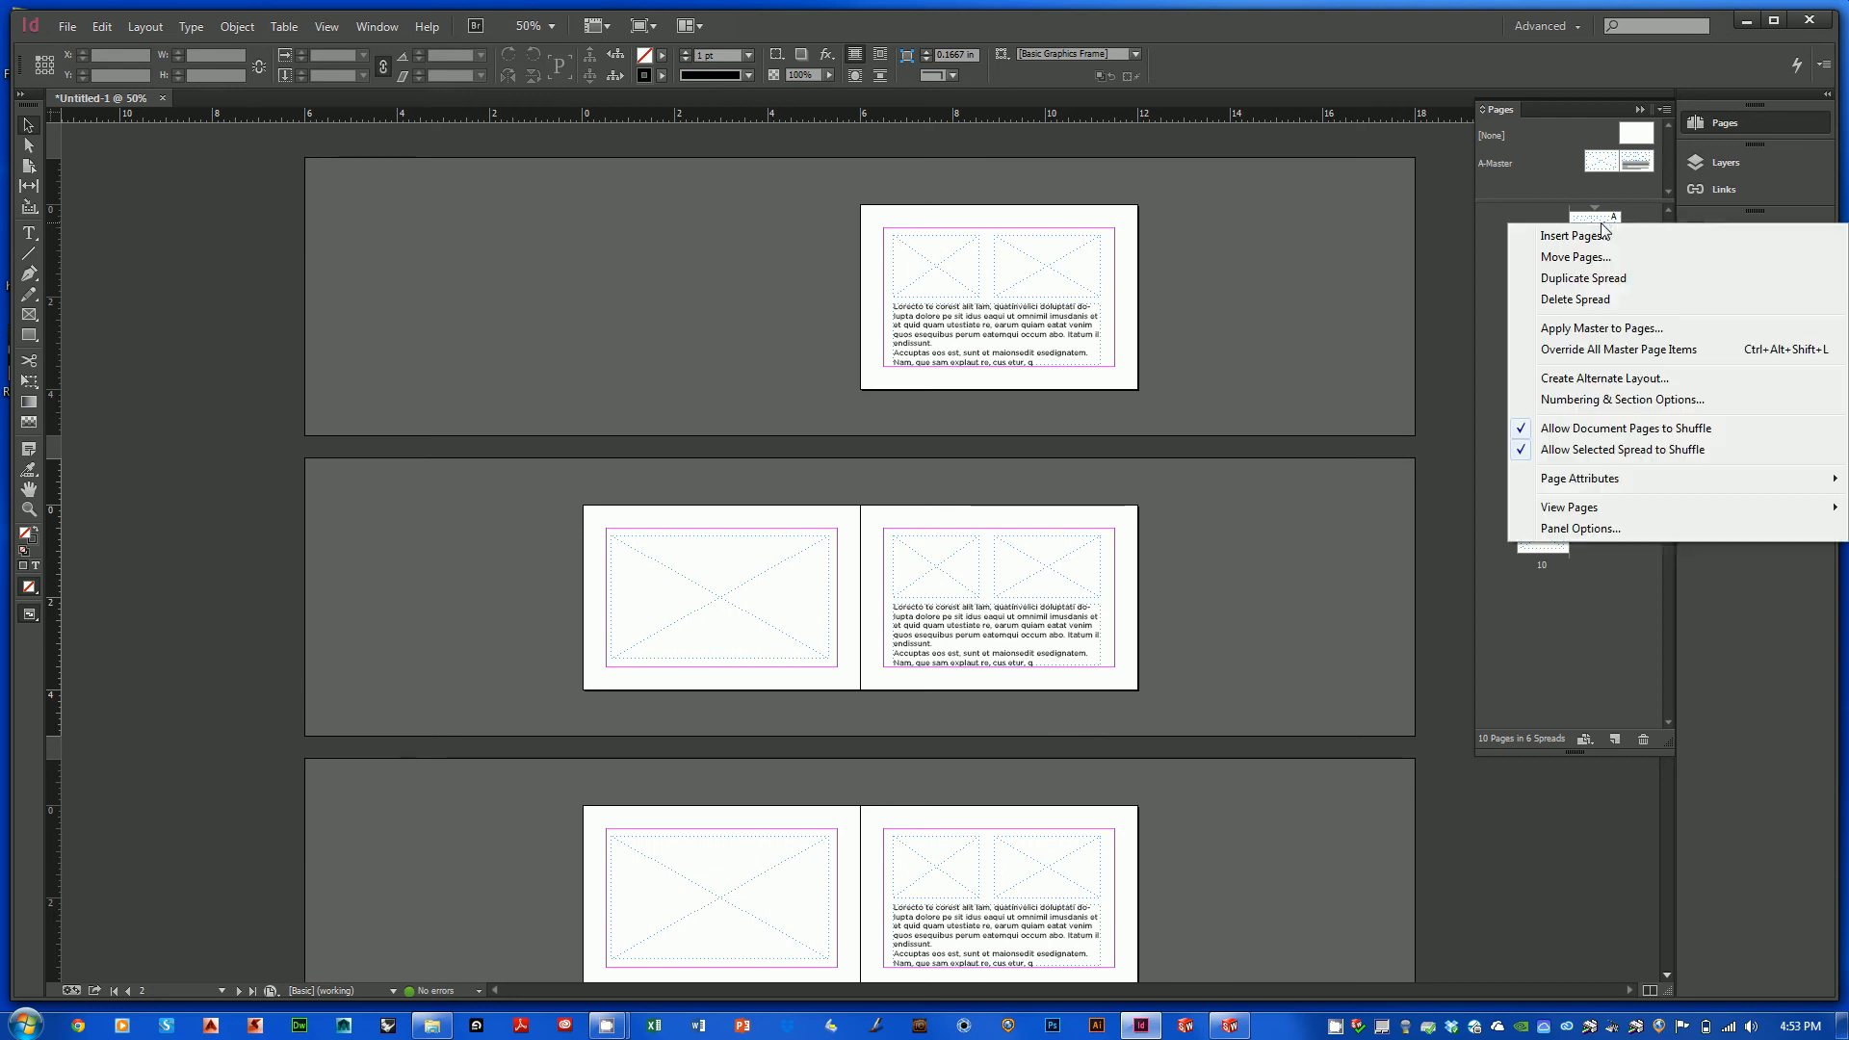
{"action": "left_click", "coordinate": [1561, 351]}
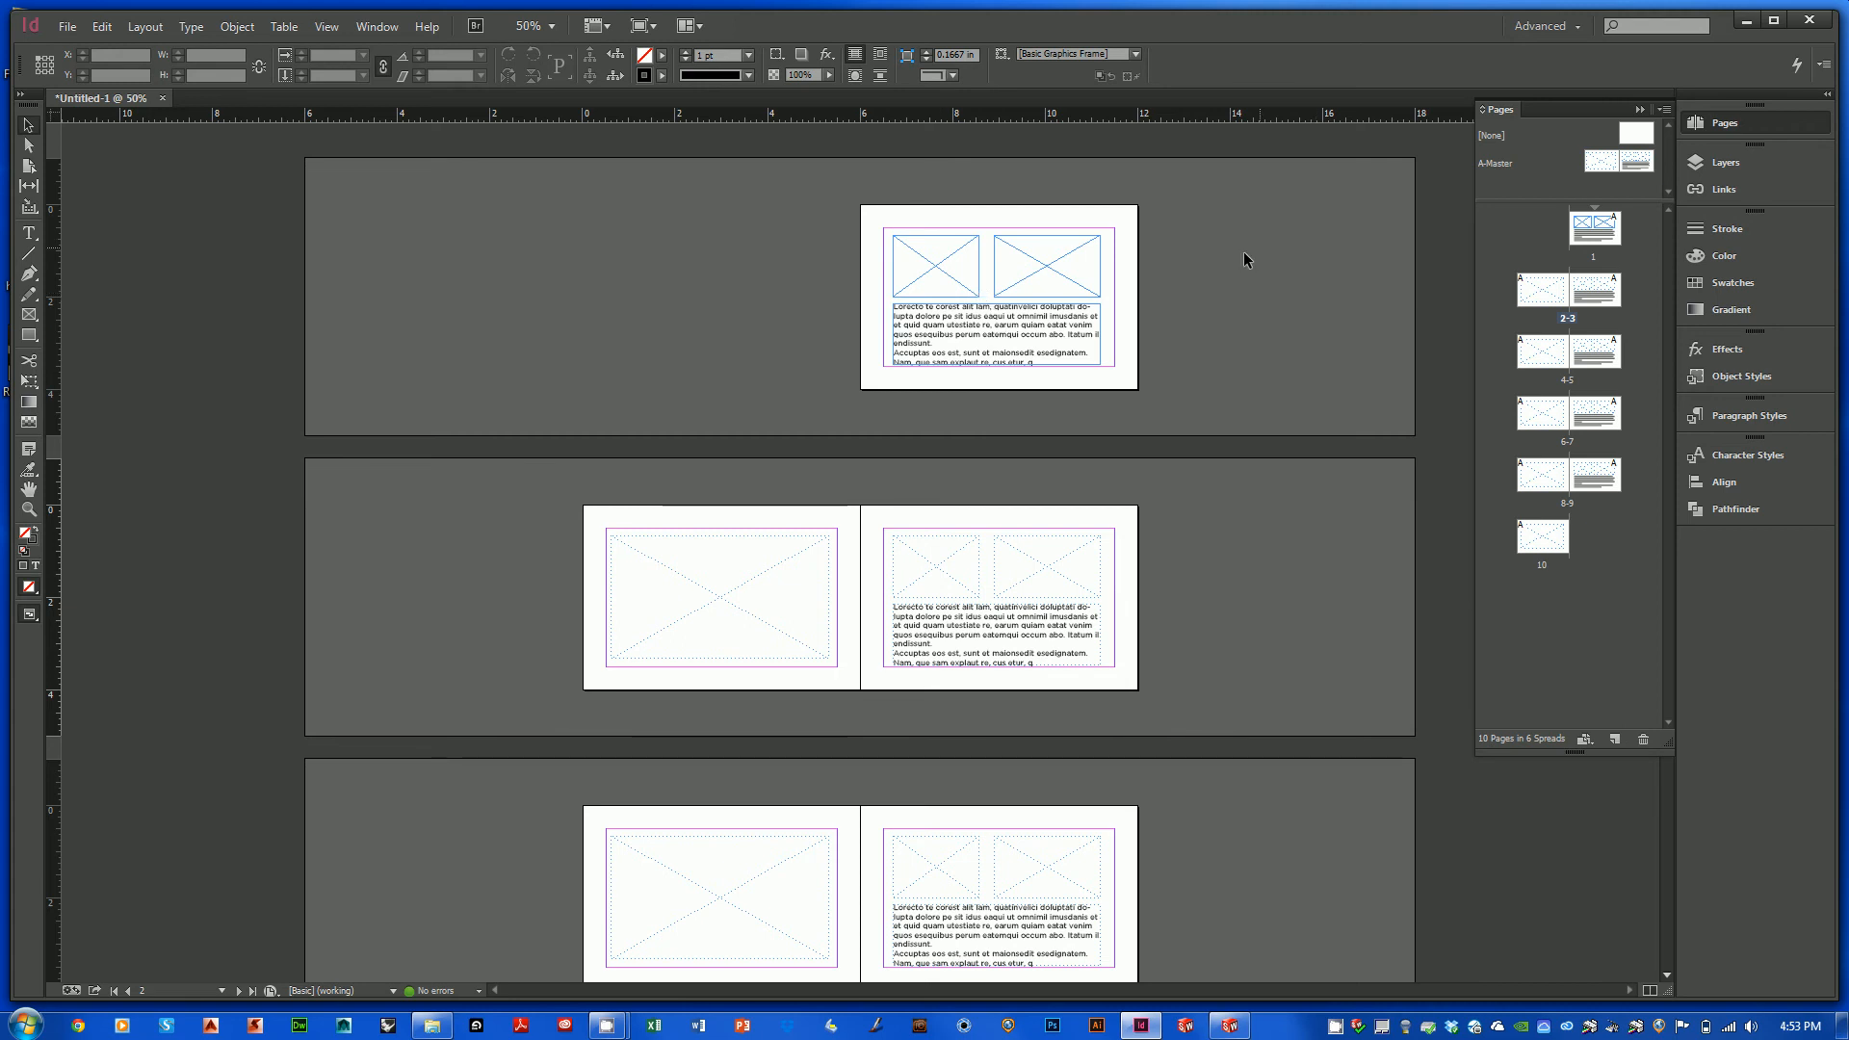
{"action": "left_click", "coordinate": [1063, 274]}
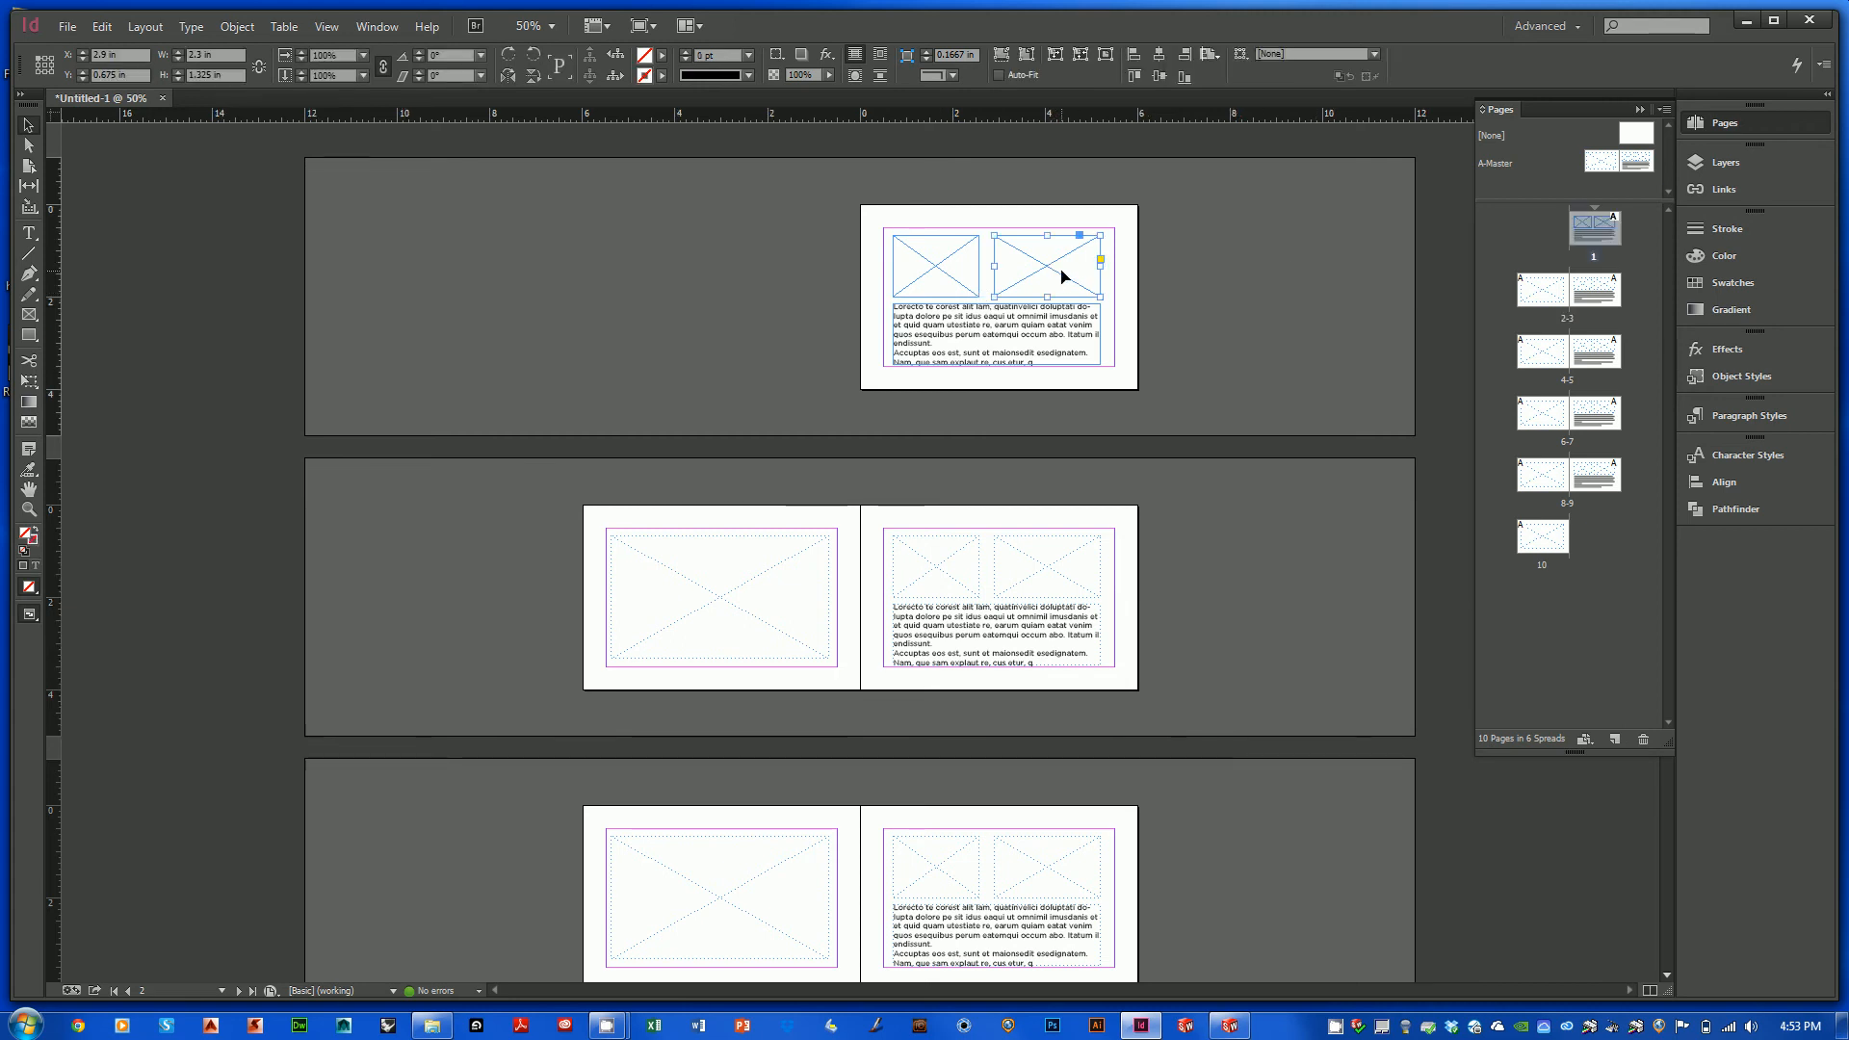
- Delete the overridden text frame and both placeholder frames from page 1
{"action": "left_click", "coordinate": [934, 265]}
{"action": "left_click", "coordinate": [993, 333]}
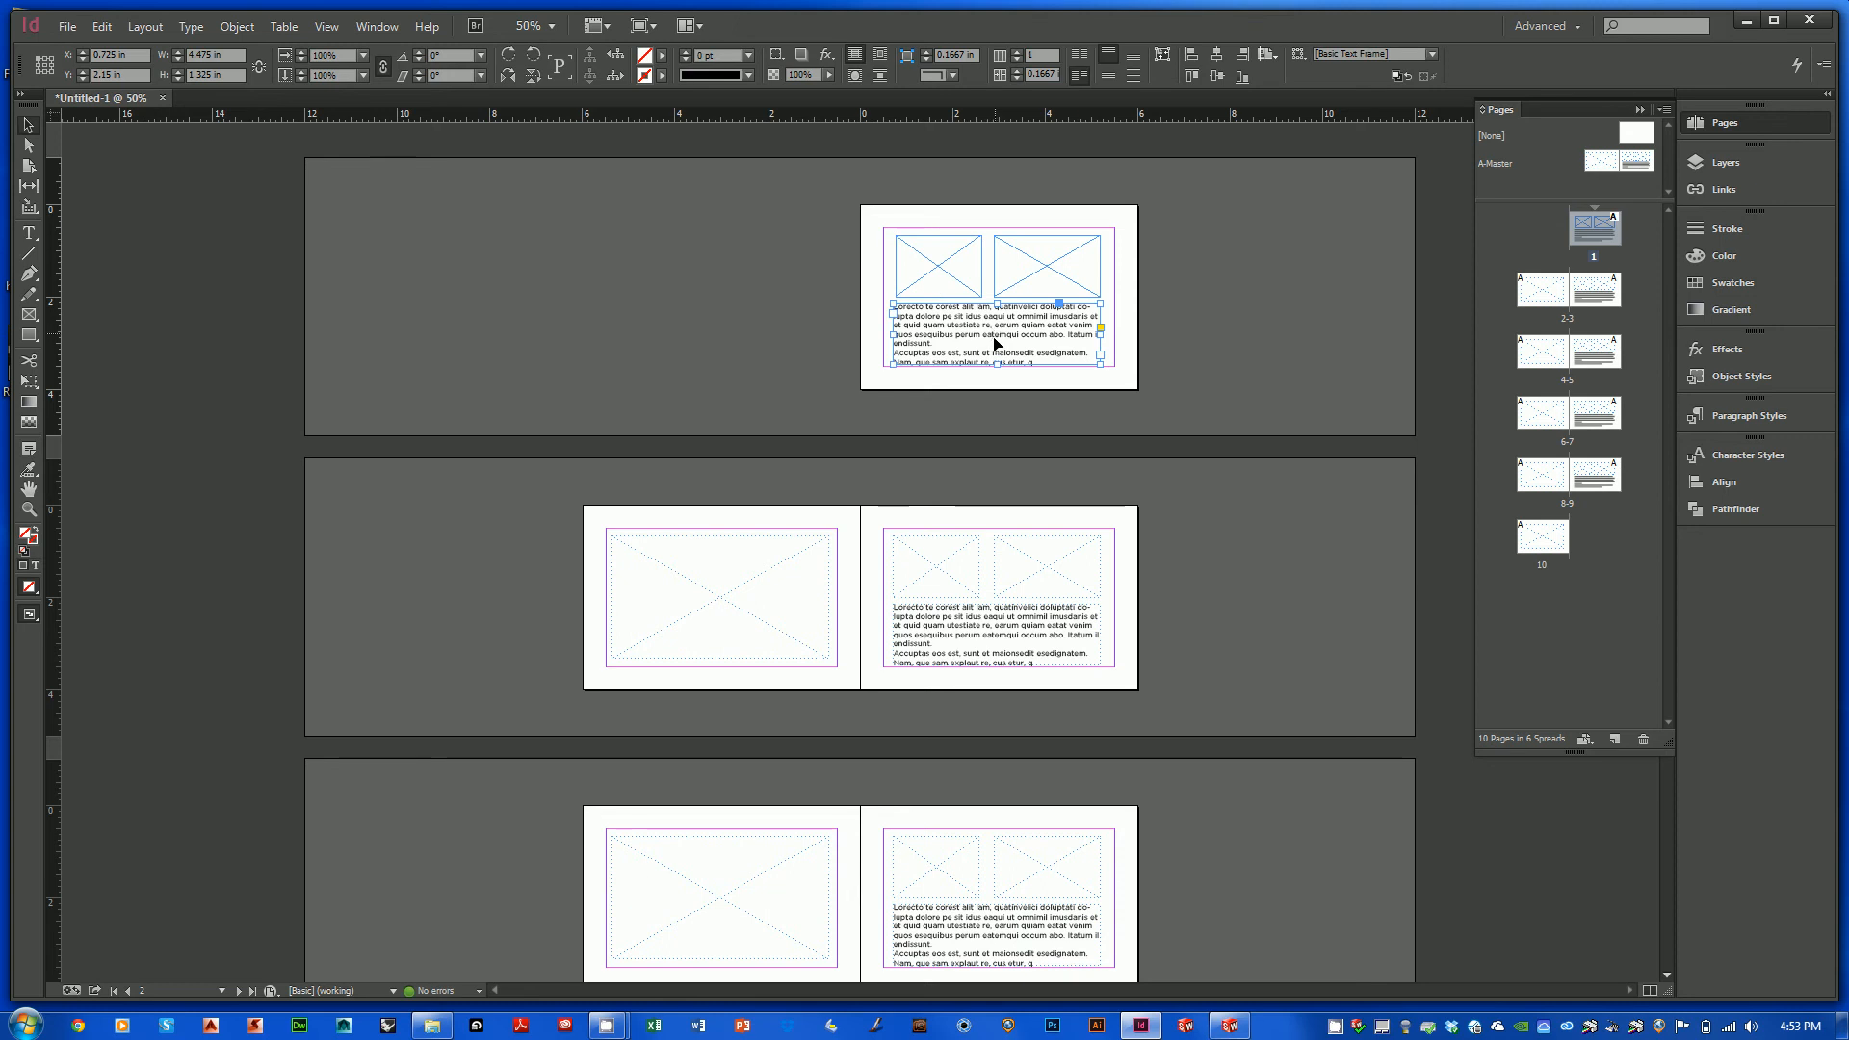
{"action": "left_click_drag", "start_coordinate": [939, 355], "coordinate": [1002, 363]}
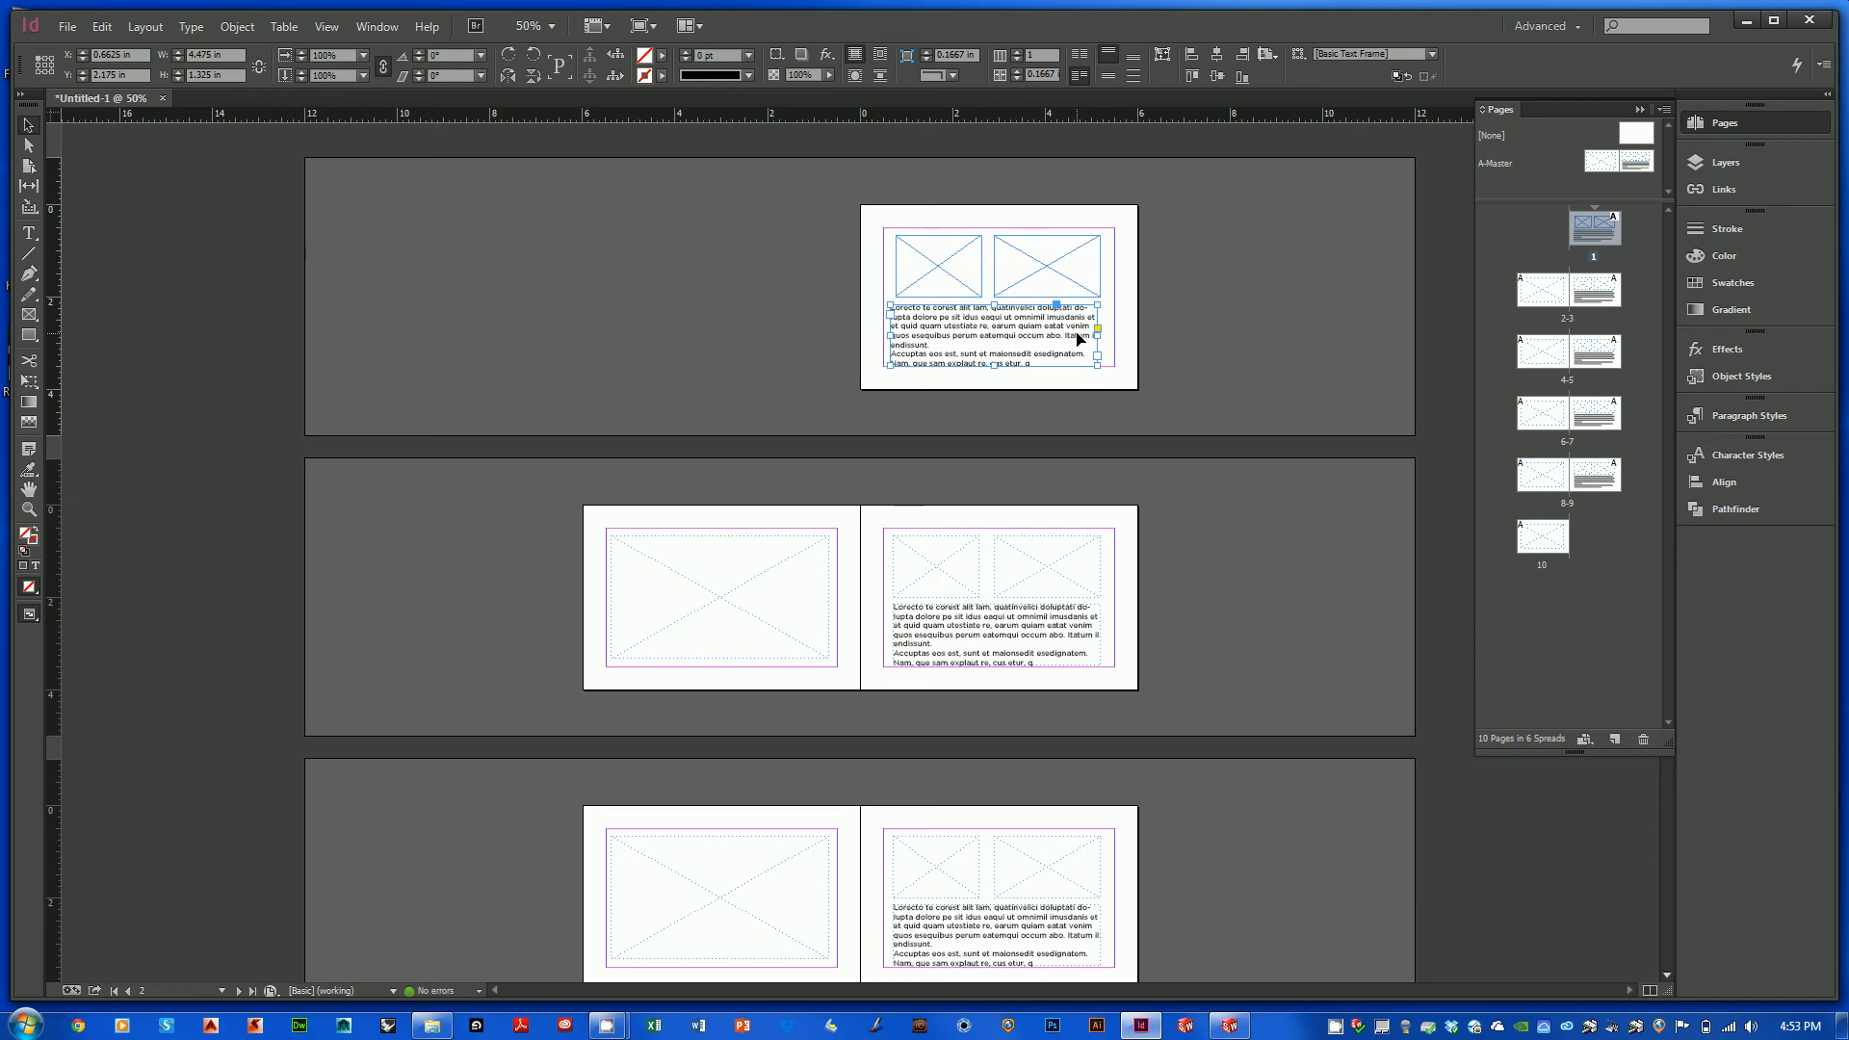
{"action": "key", "text": "Delete"}
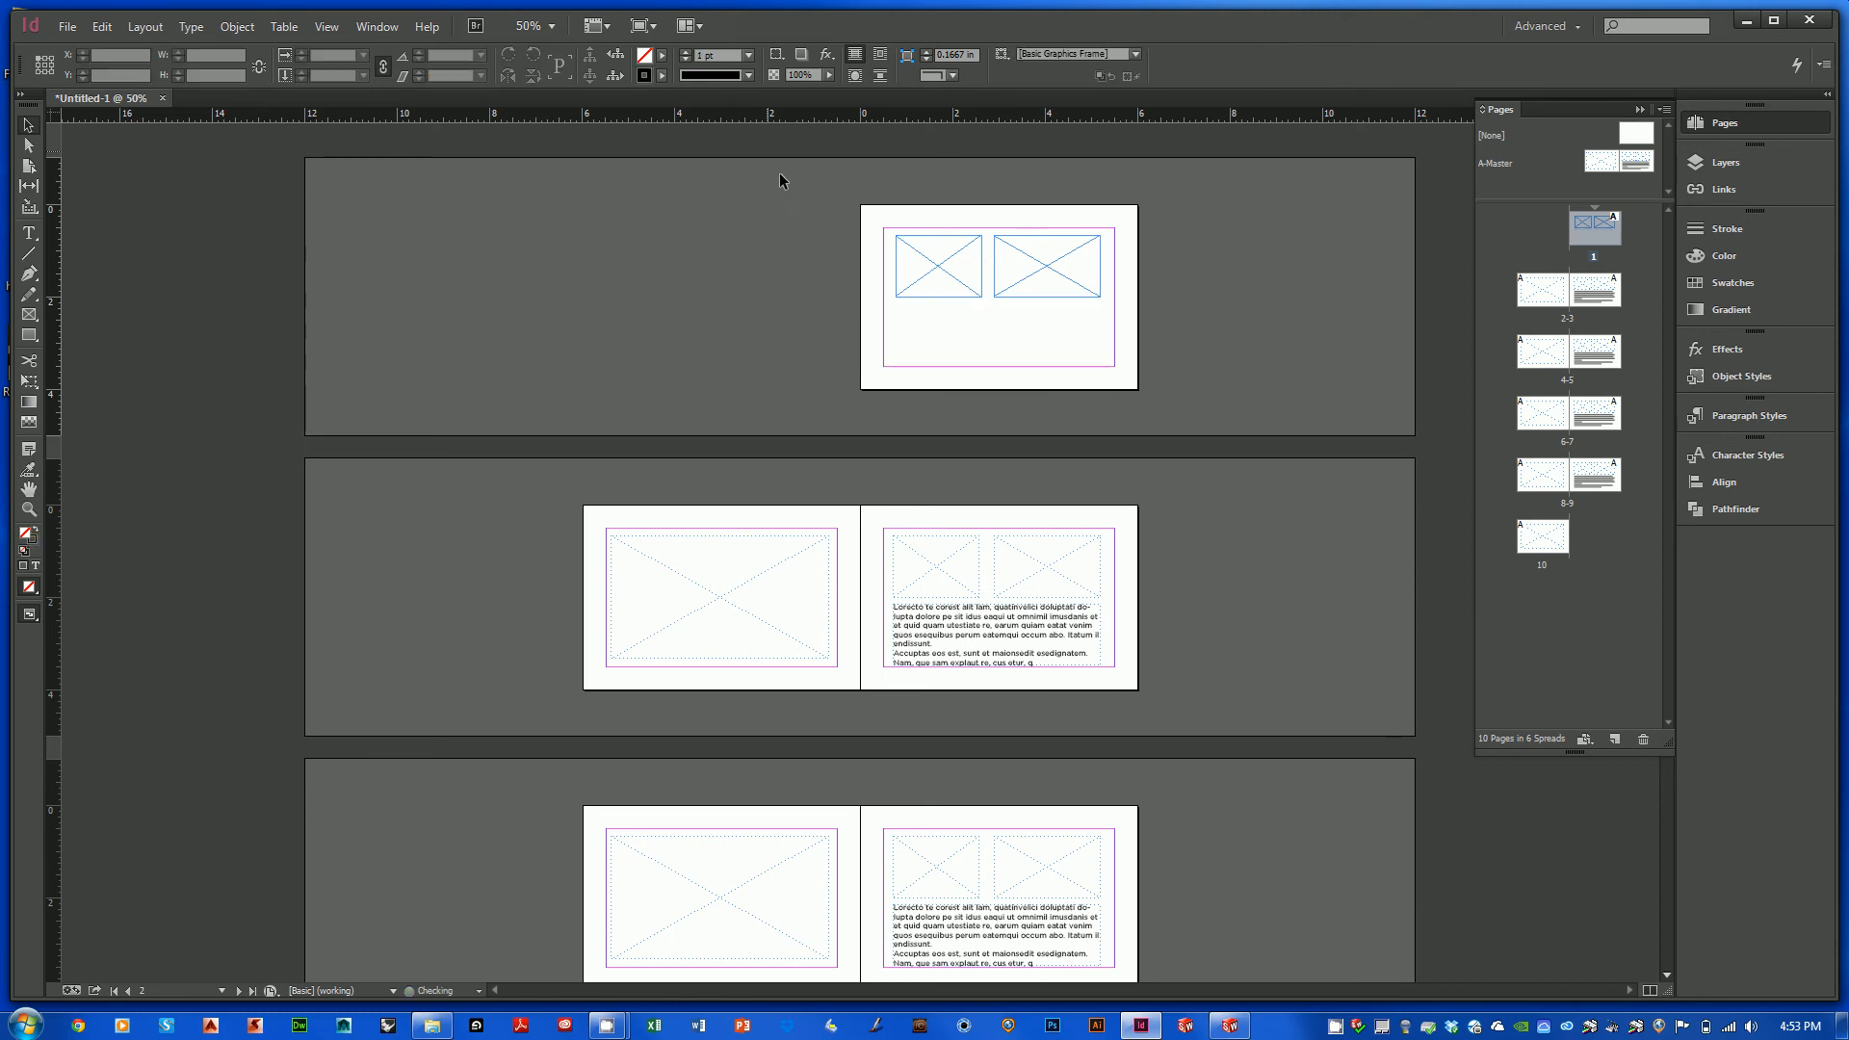
{"action": "left_click_drag", "start_coordinate": [852, 212], "coordinate": [1262, 329]}
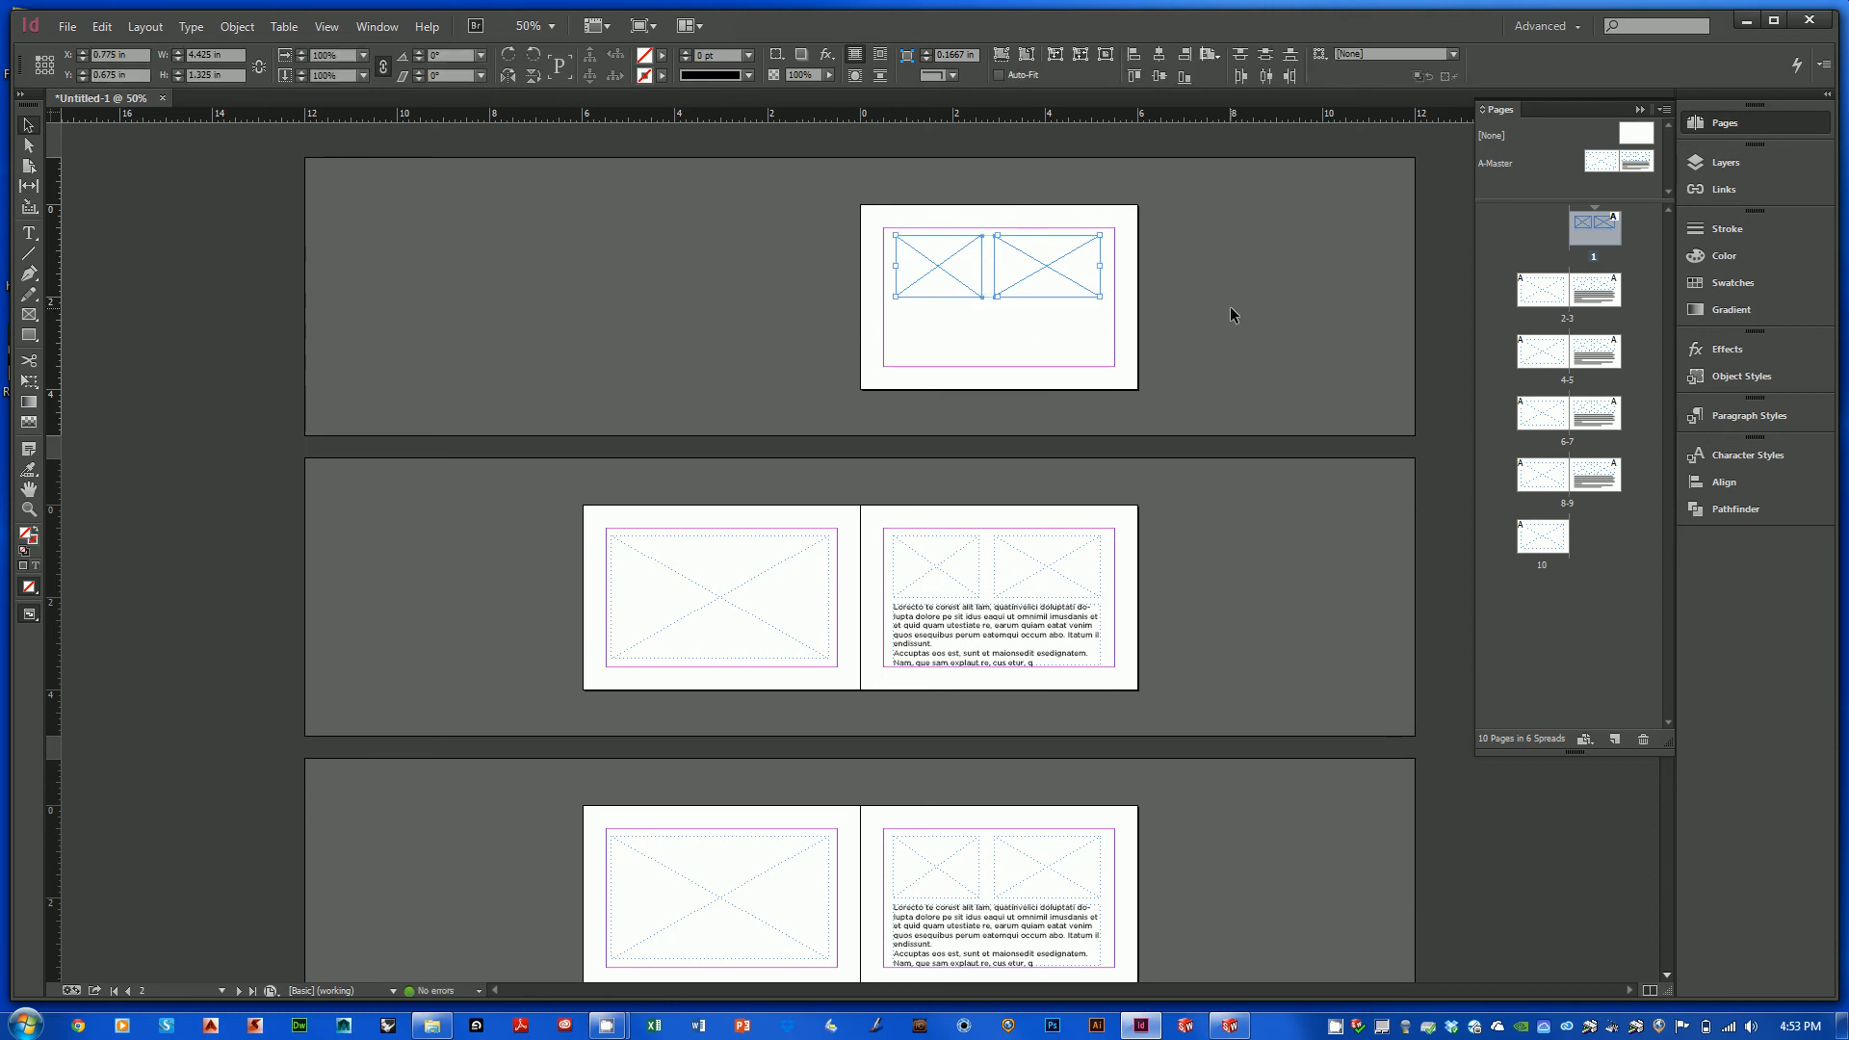
{"action": "key", "text": "Delete"}
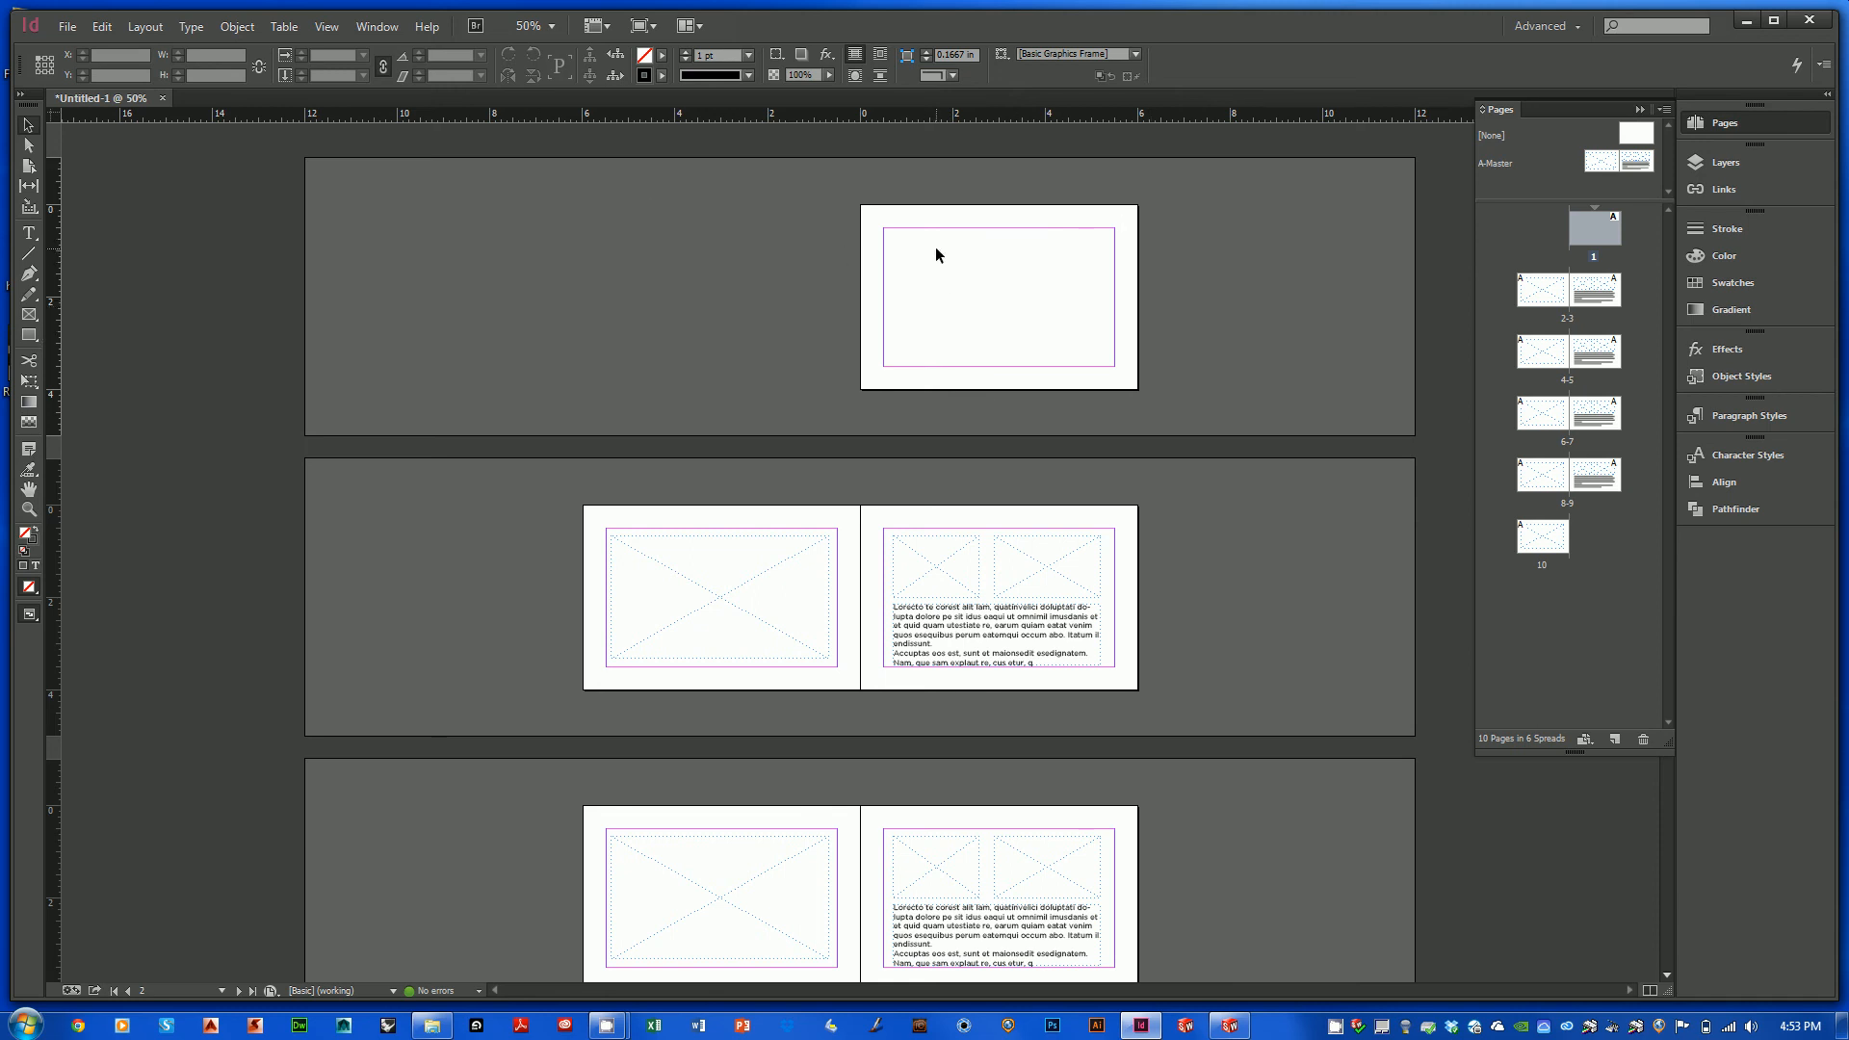
- Place the image Fcover_r1 from the Links folder inside Magazine Folder onto page 1 at full size
{"action": "left_click", "coordinate": [68, 33]}
{"action": "left_click", "coordinate": [93, 322]}
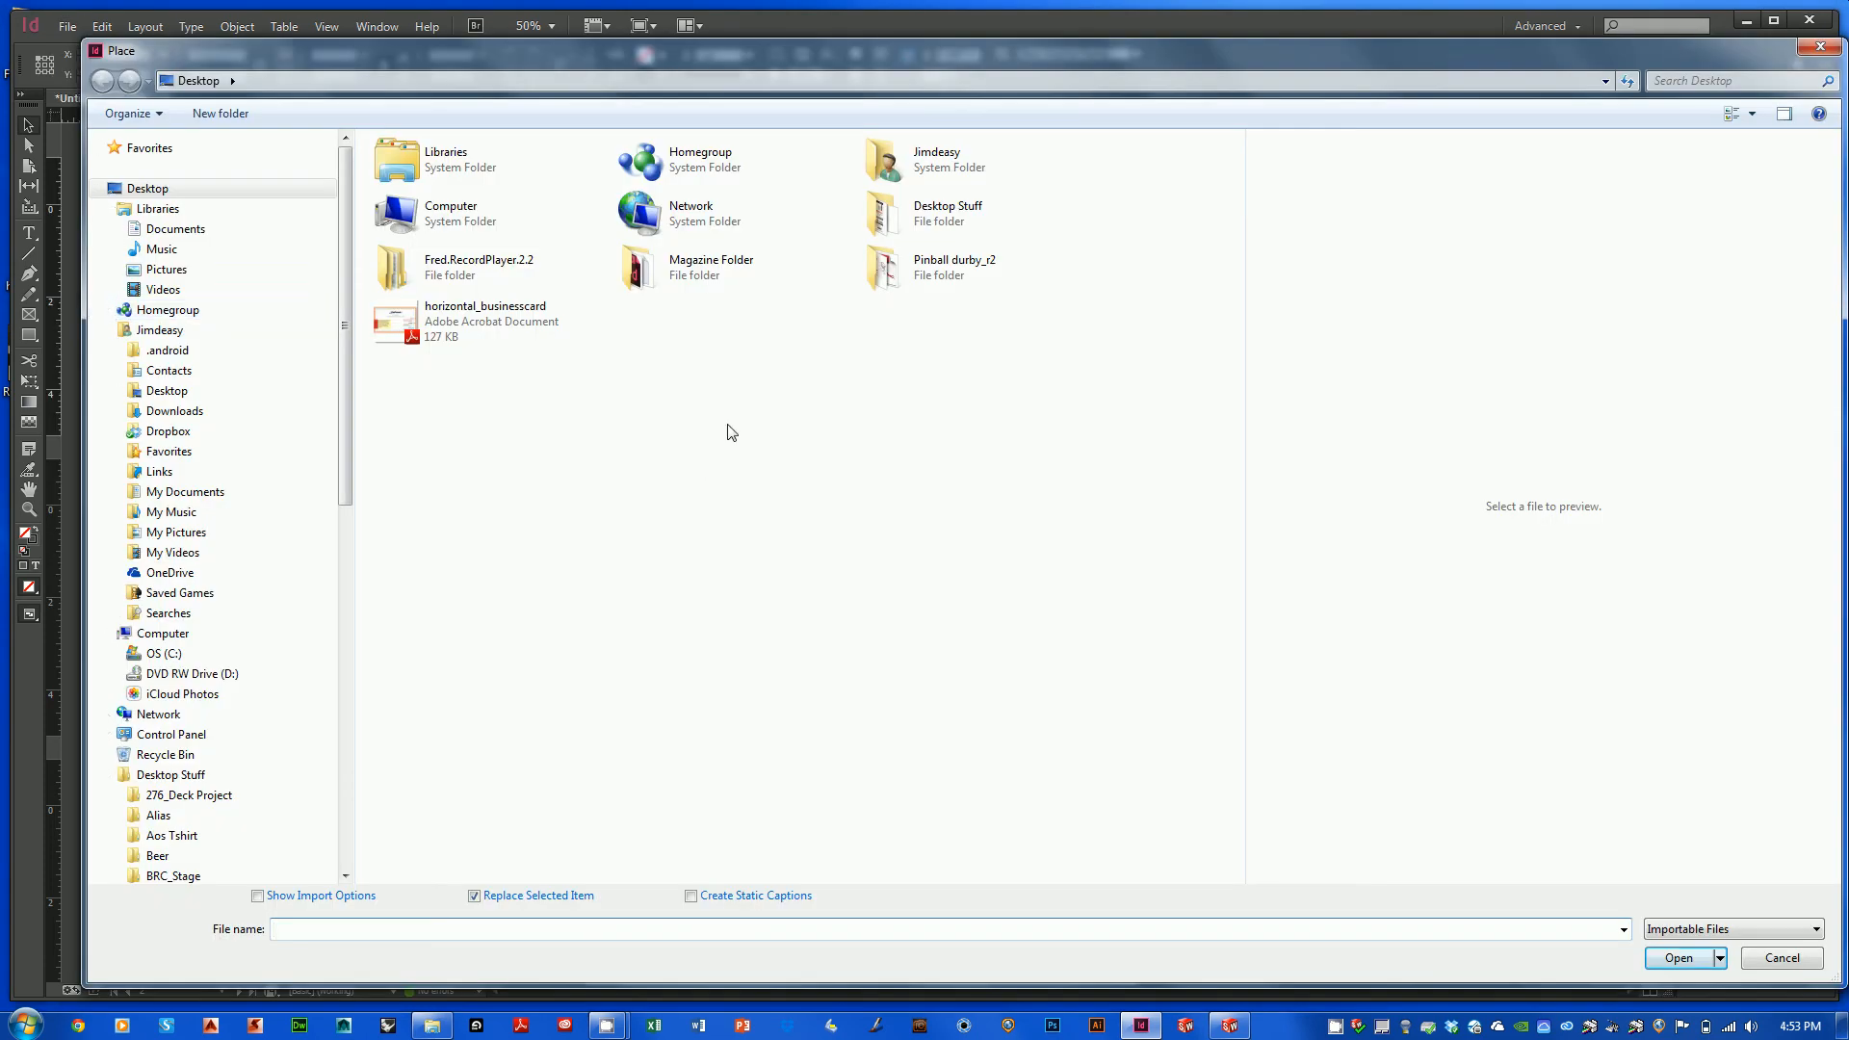
{"action": "double_click", "coordinate": [722, 289]}
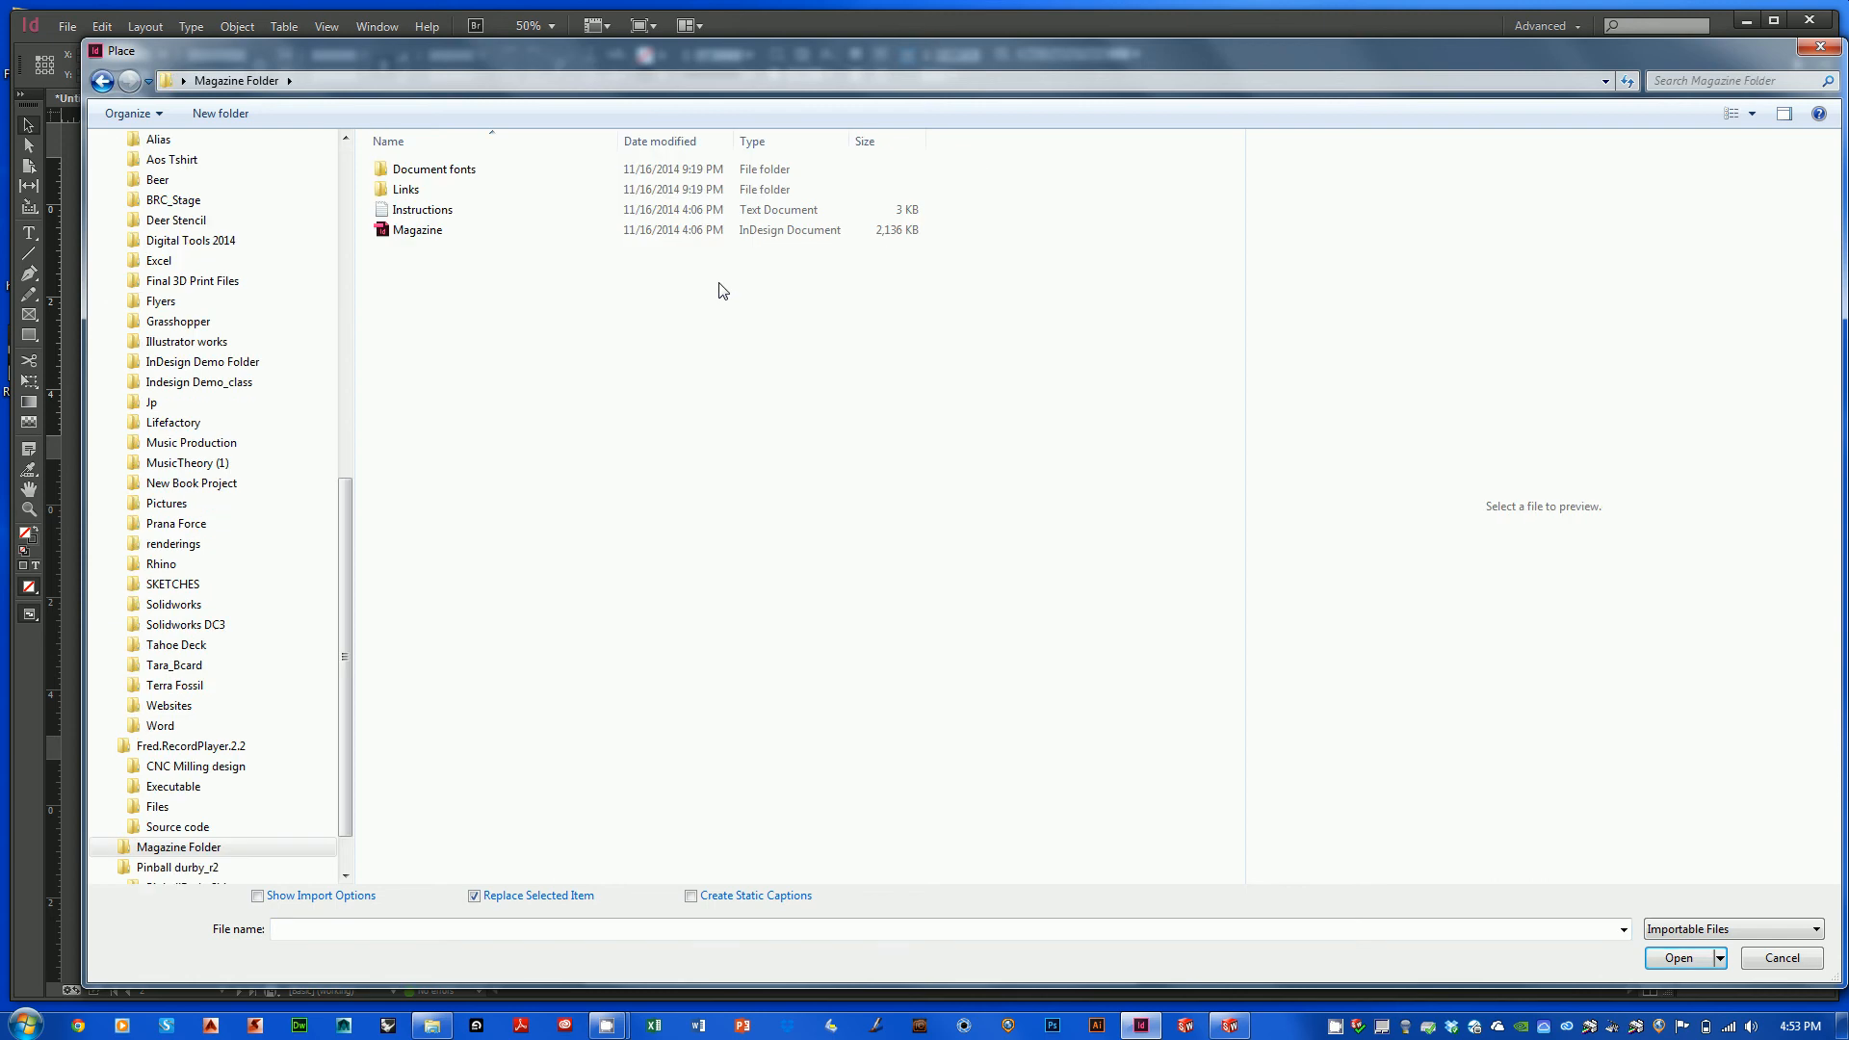
{"action": "double_click", "coordinate": [408, 189]}
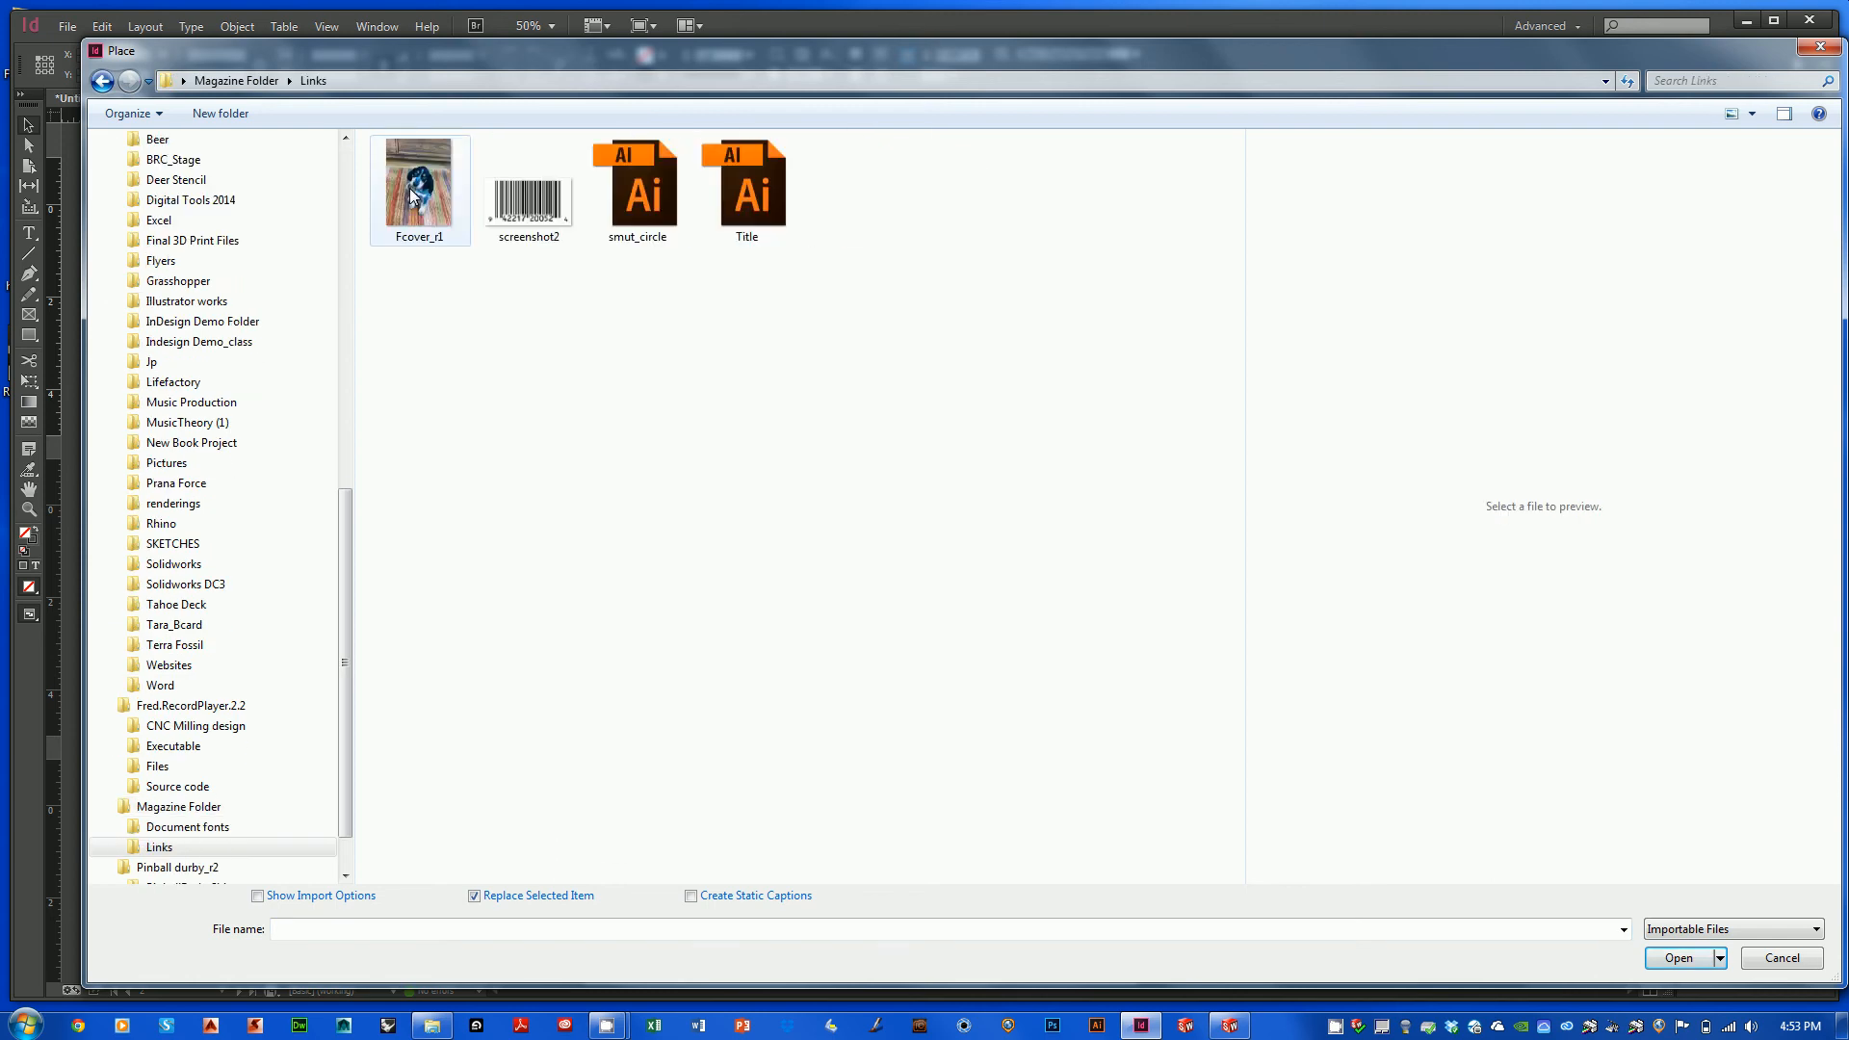
{"action": "left_click", "coordinate": [412, 196]}
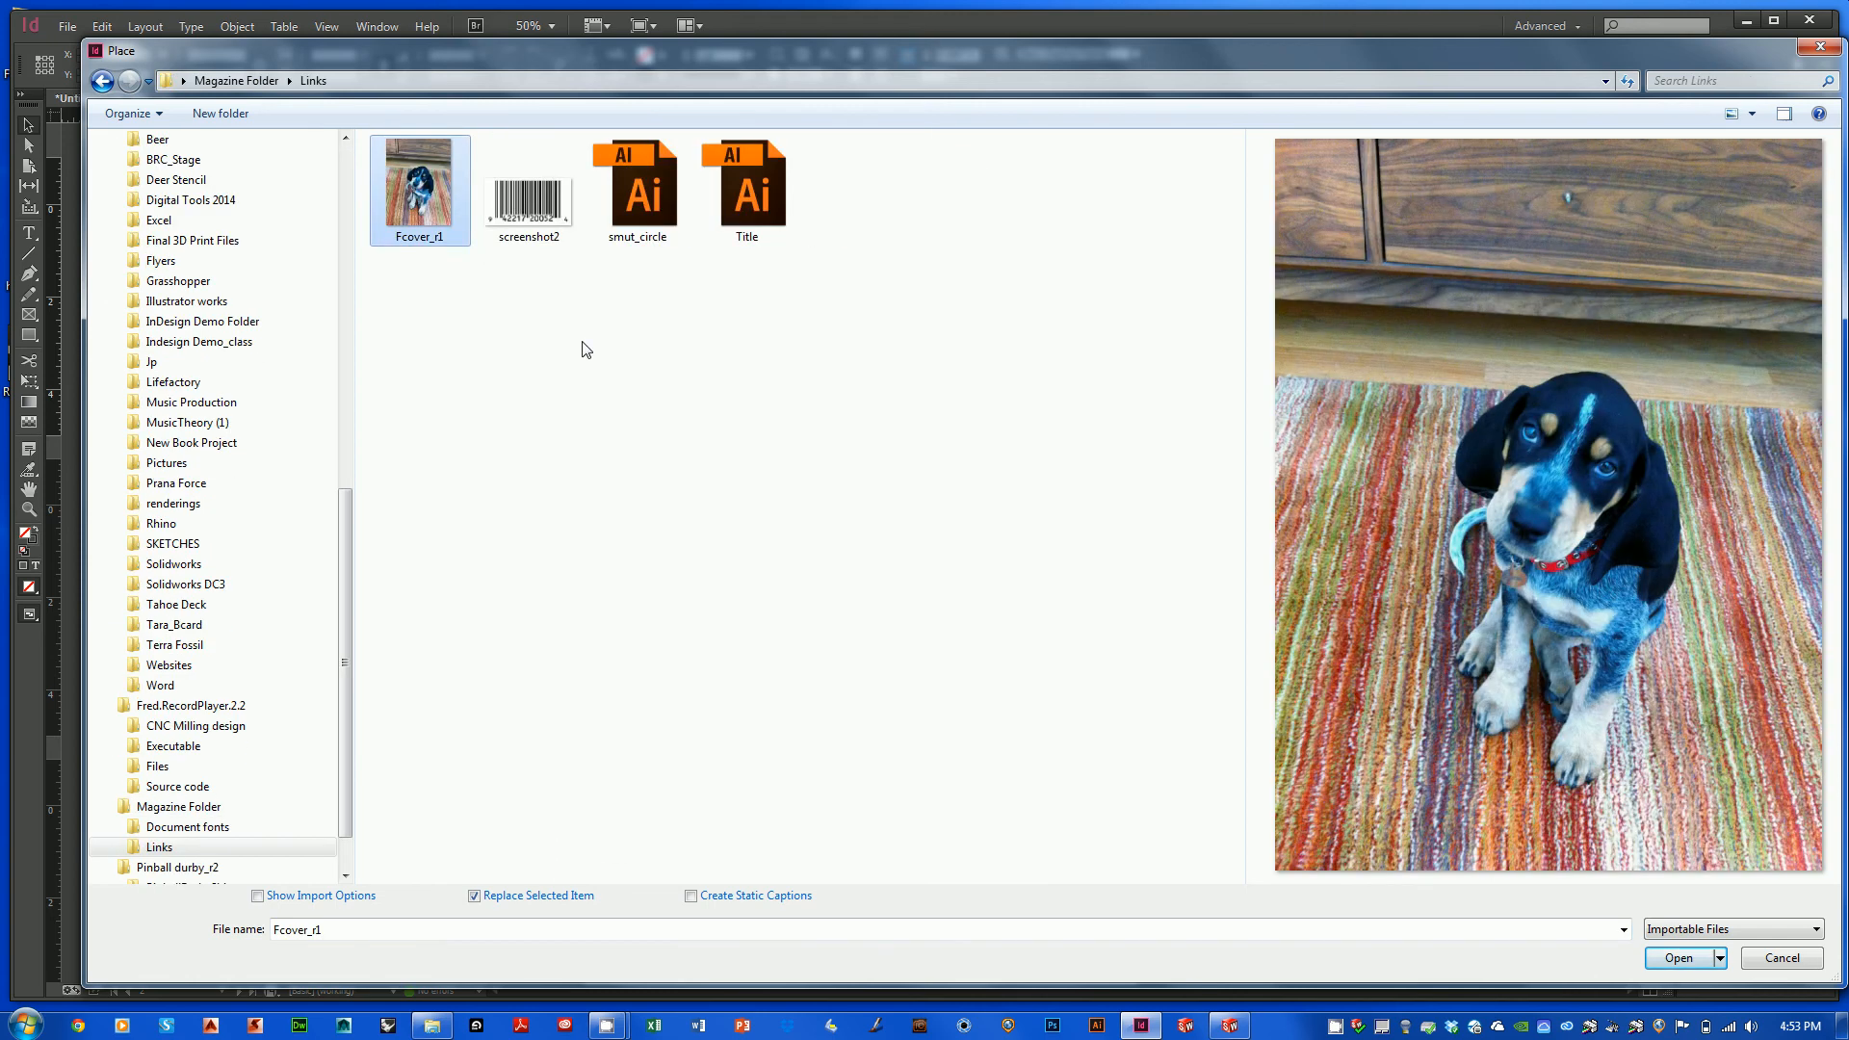
{"action": "left_click", "coordinate": [1677, 958]}
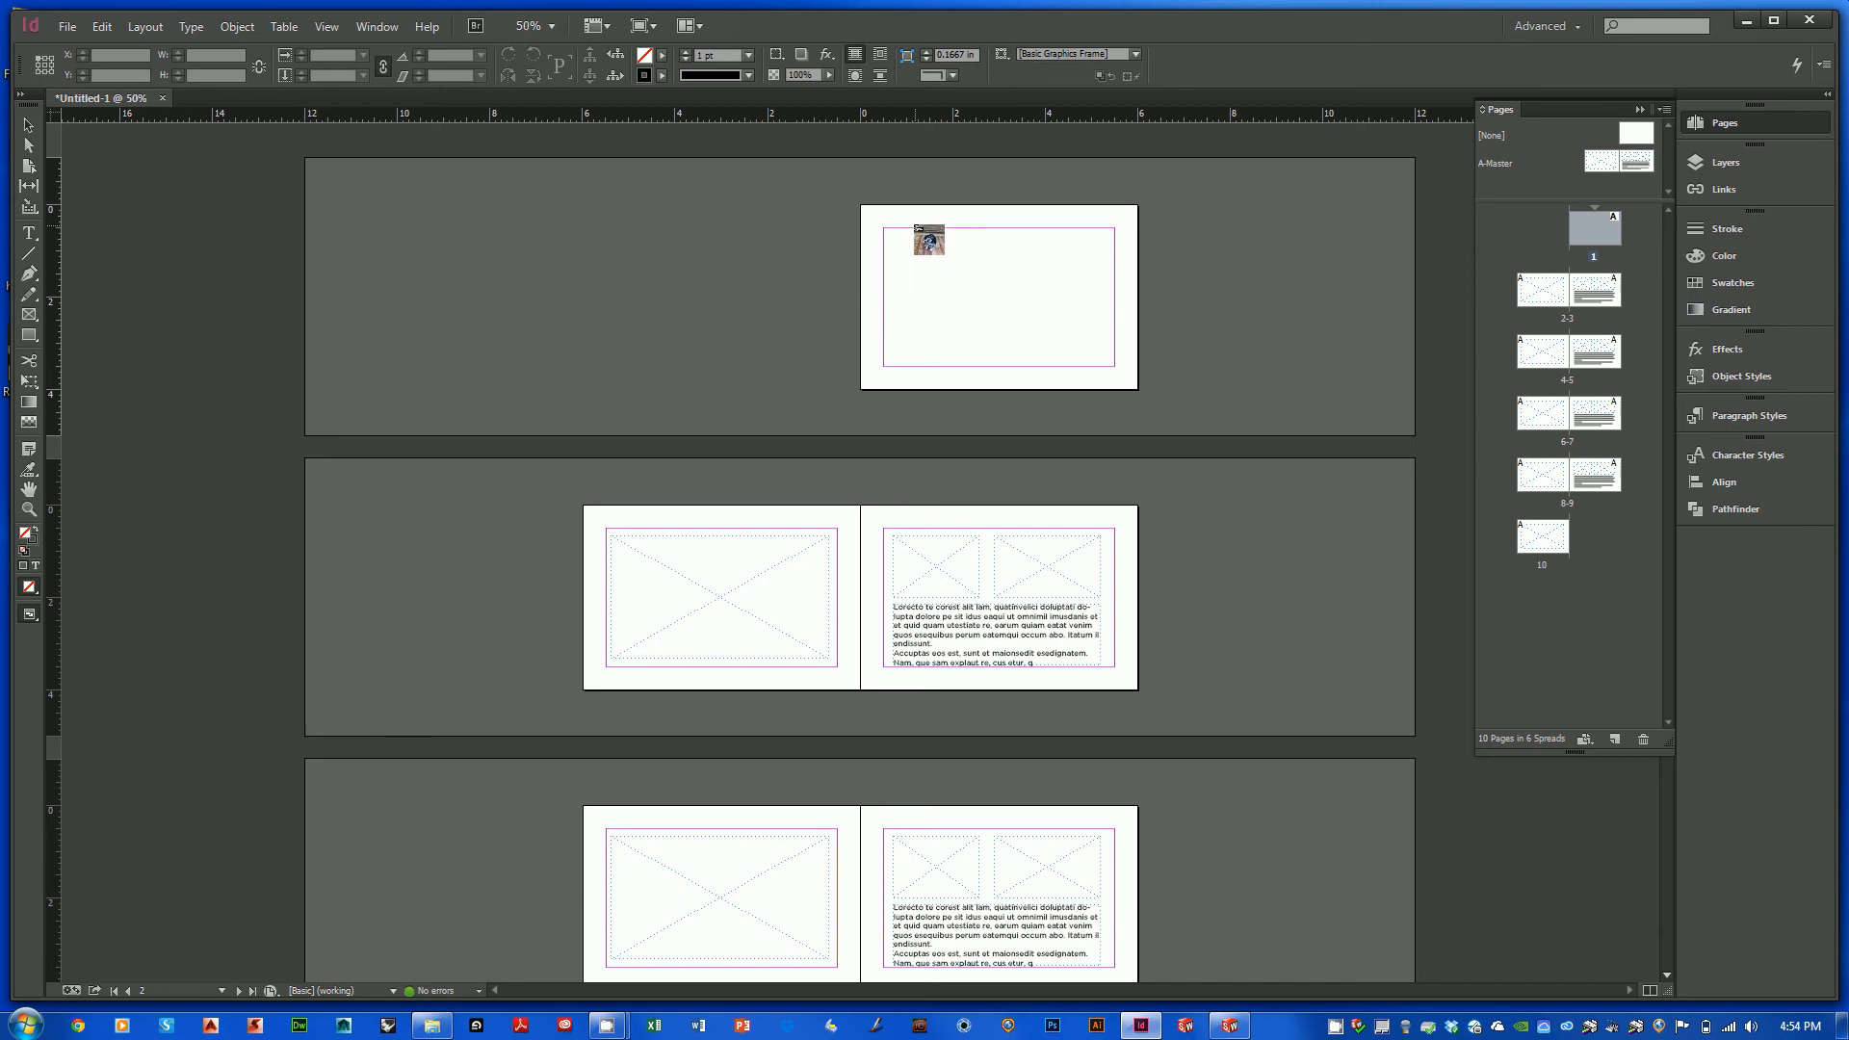
{"action": "left_click", "coordinate": [908, 227]}
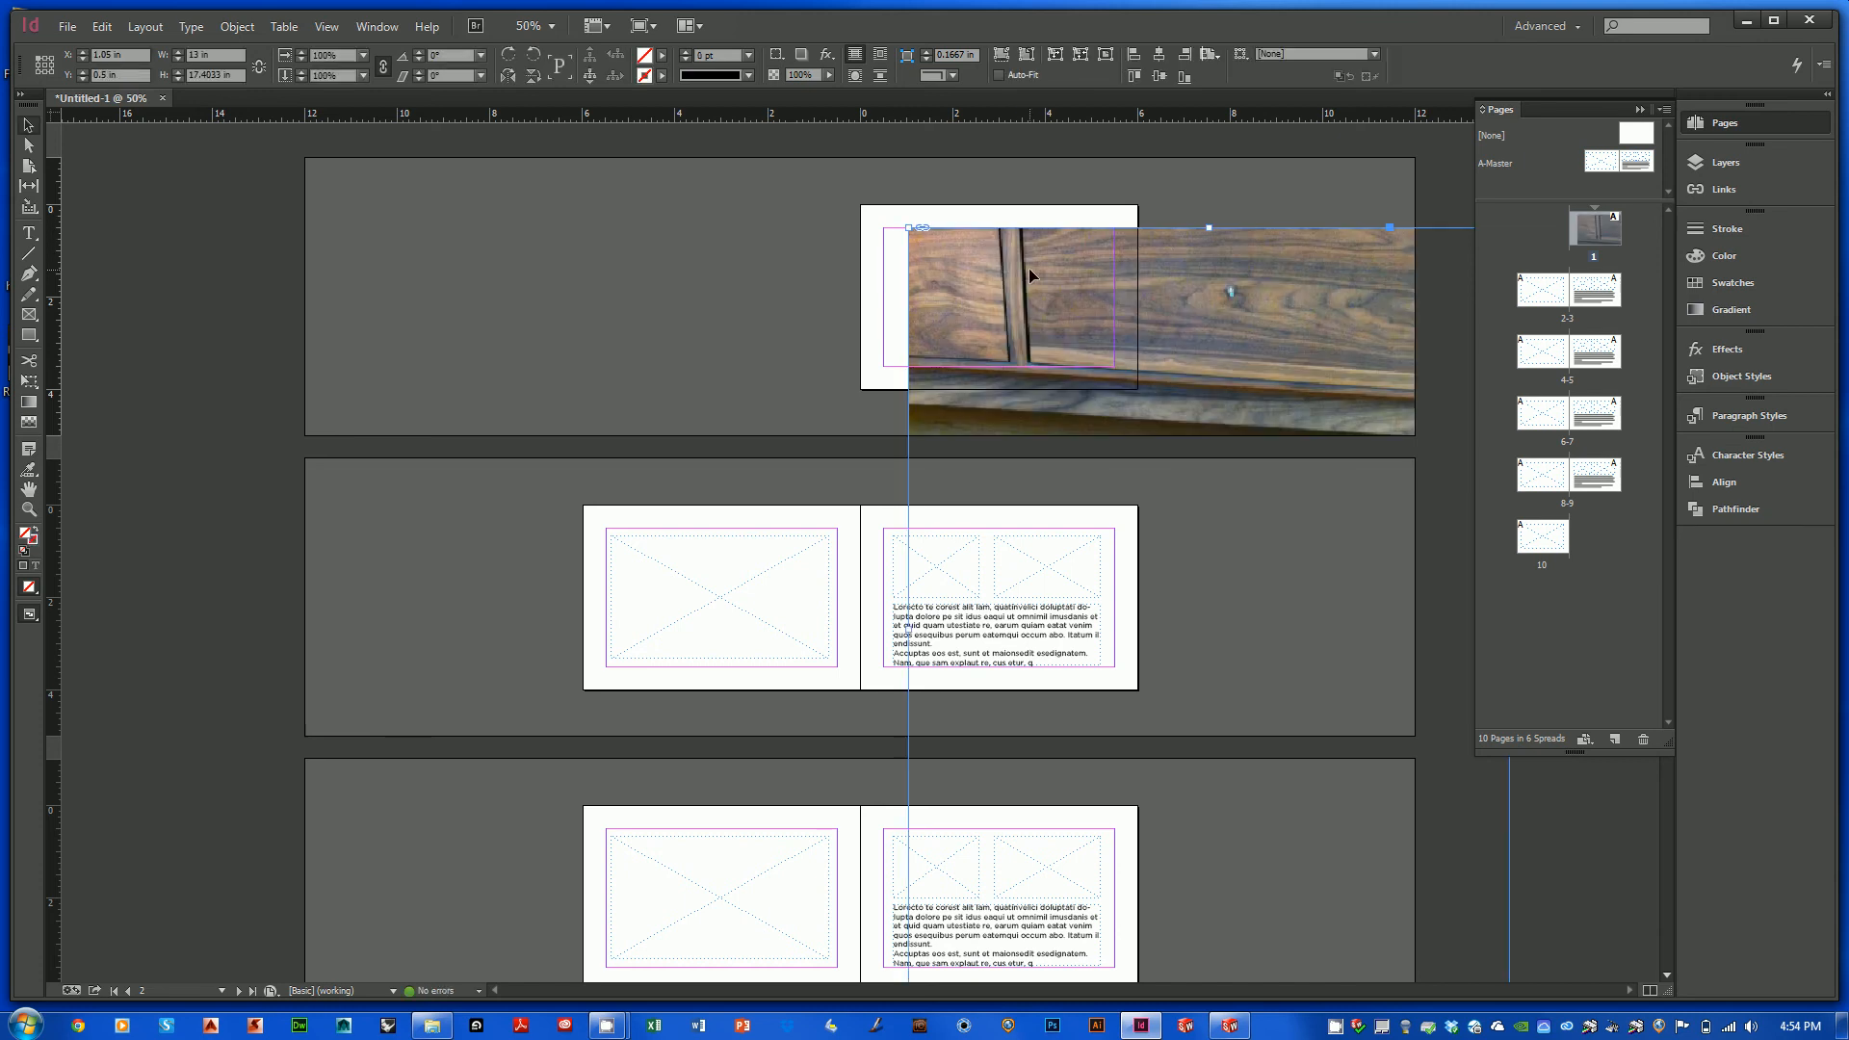
- Move the placed photo over page 1 and scale the image inside its frame proportionally down to about 39.6%
{"action": "left_click_drag", "start_coordinate": [1086, 351], "coordinate": [1035, 317]}
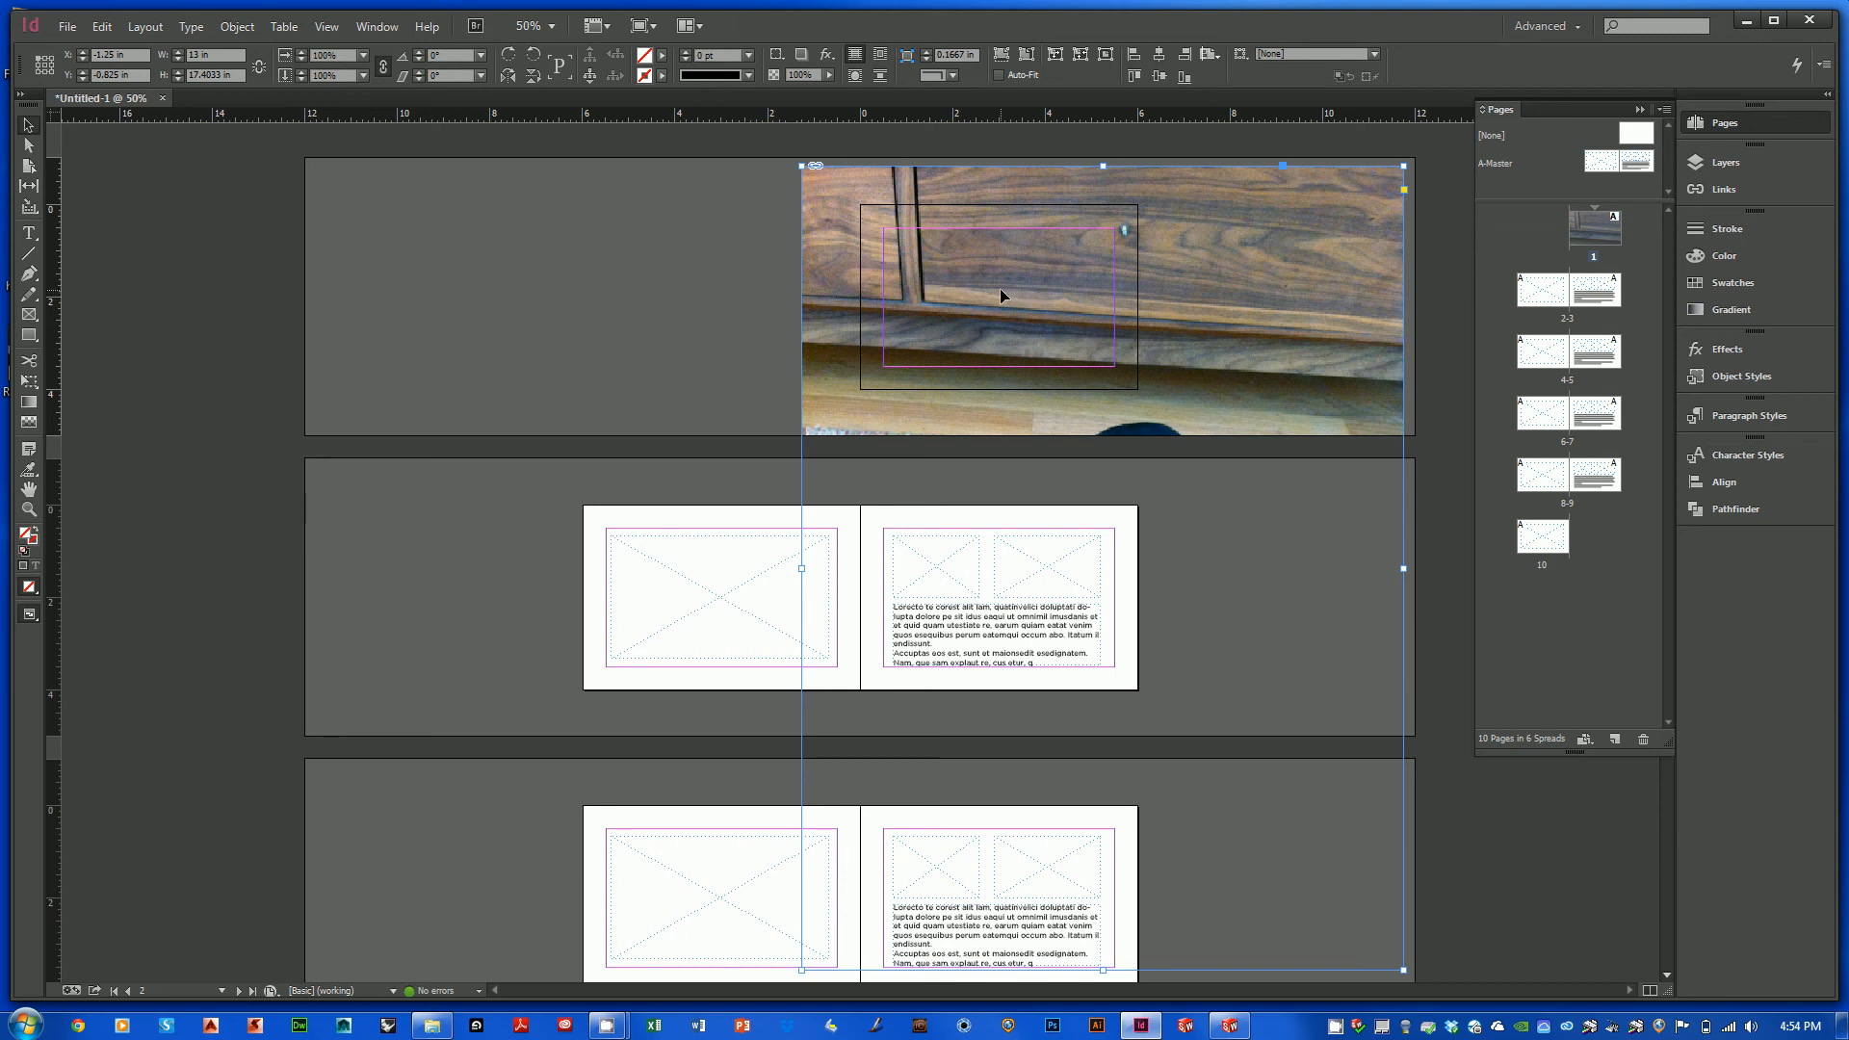
{"action": "mouse_move", "coordinate": [989, 277]}
{"action": "left_mouse_down"}
{"action": "mouse_move", "coordinate": [1018, 330]}
{"action": "mouse_move", "coordinate": [991, 301]}
{"action": "mouse_move", "coordinate": [1002, 281]}
{"action": "left_mouse_up"}
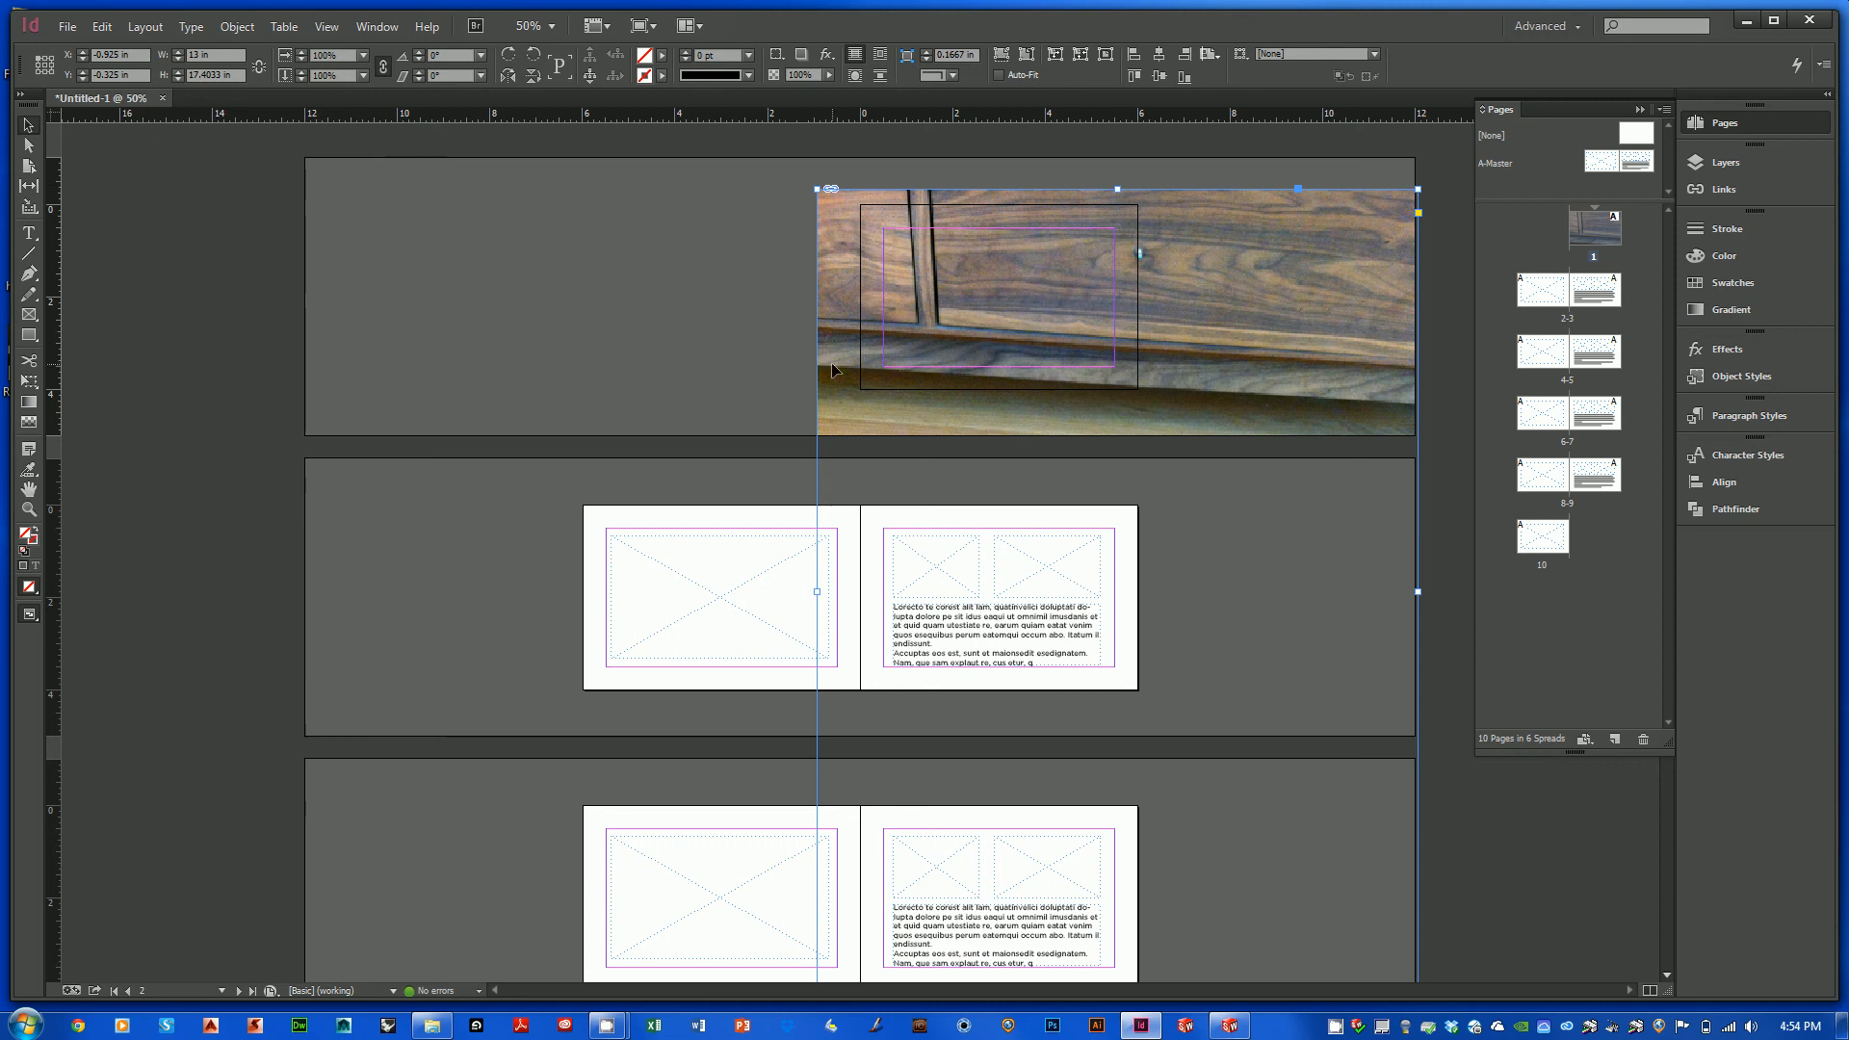
{"action": "double_click", "coordinate": [933, 306]}
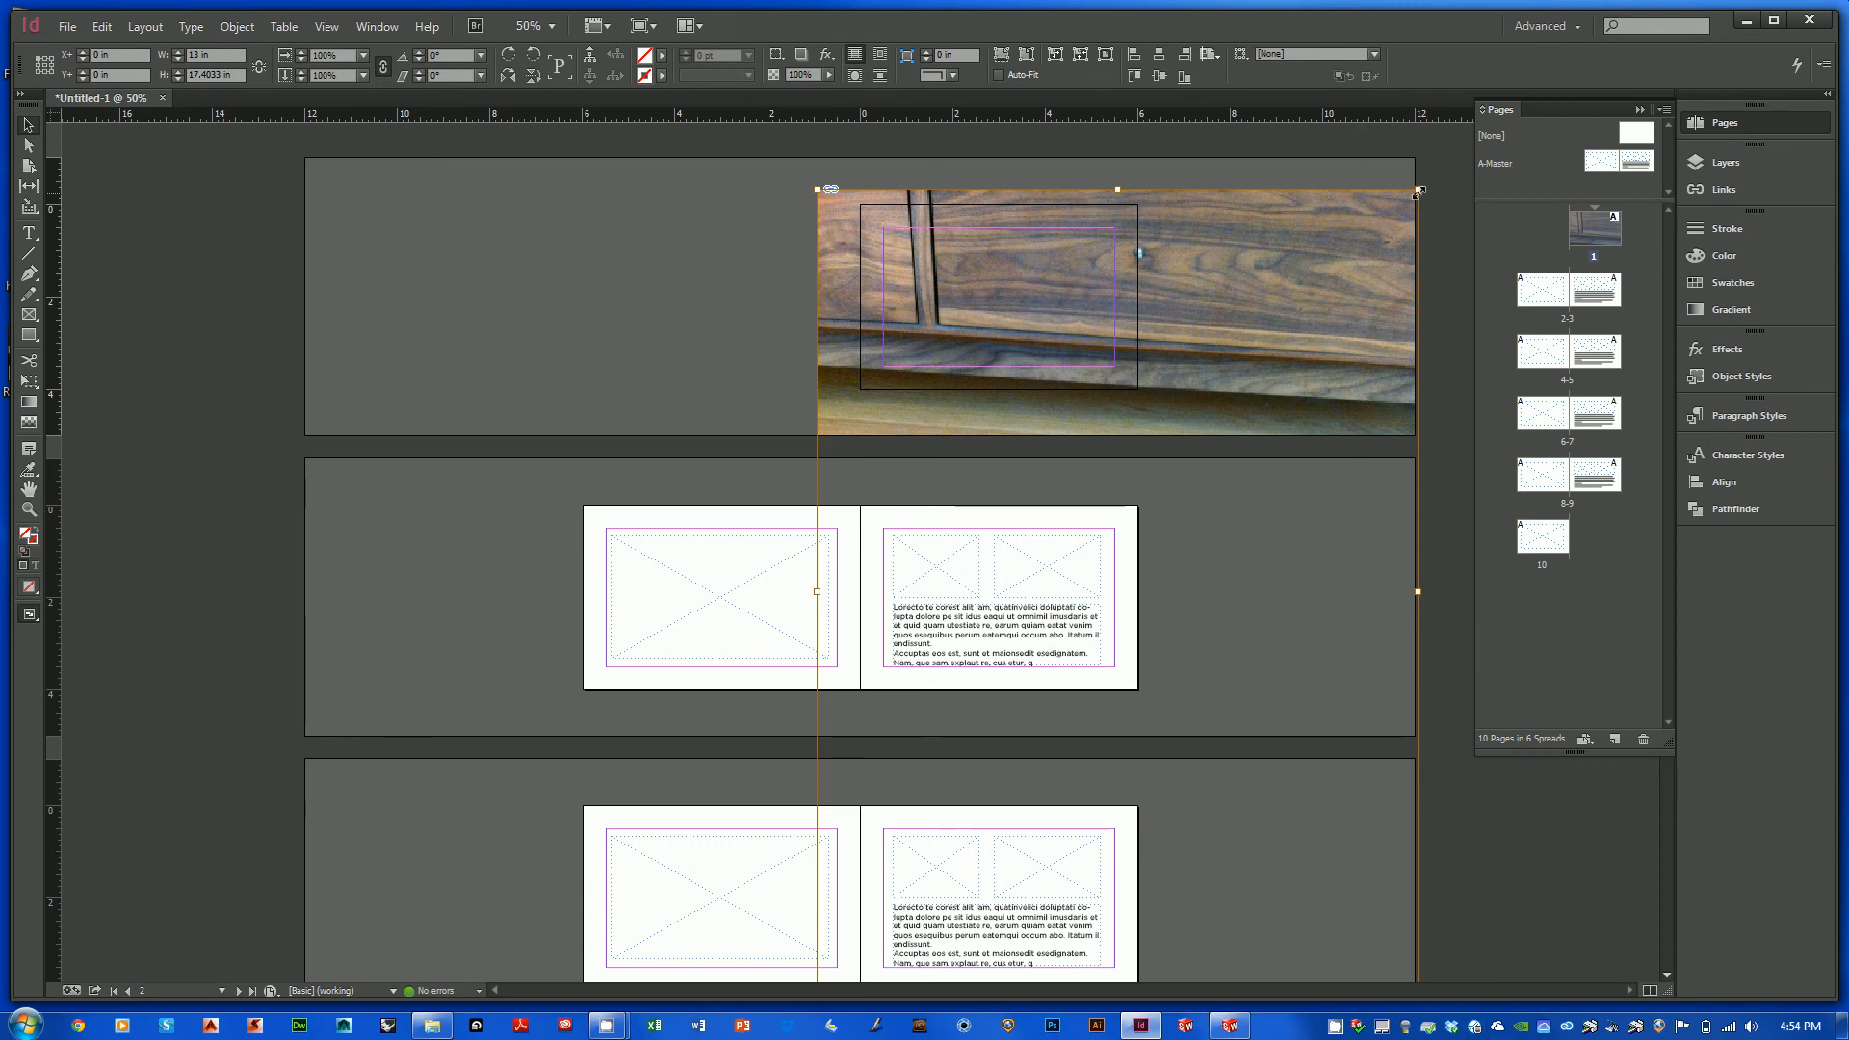
{"action": "left_click_drag", "start_coordinate": [1414, 196], "coordinate": [1190, 400]}
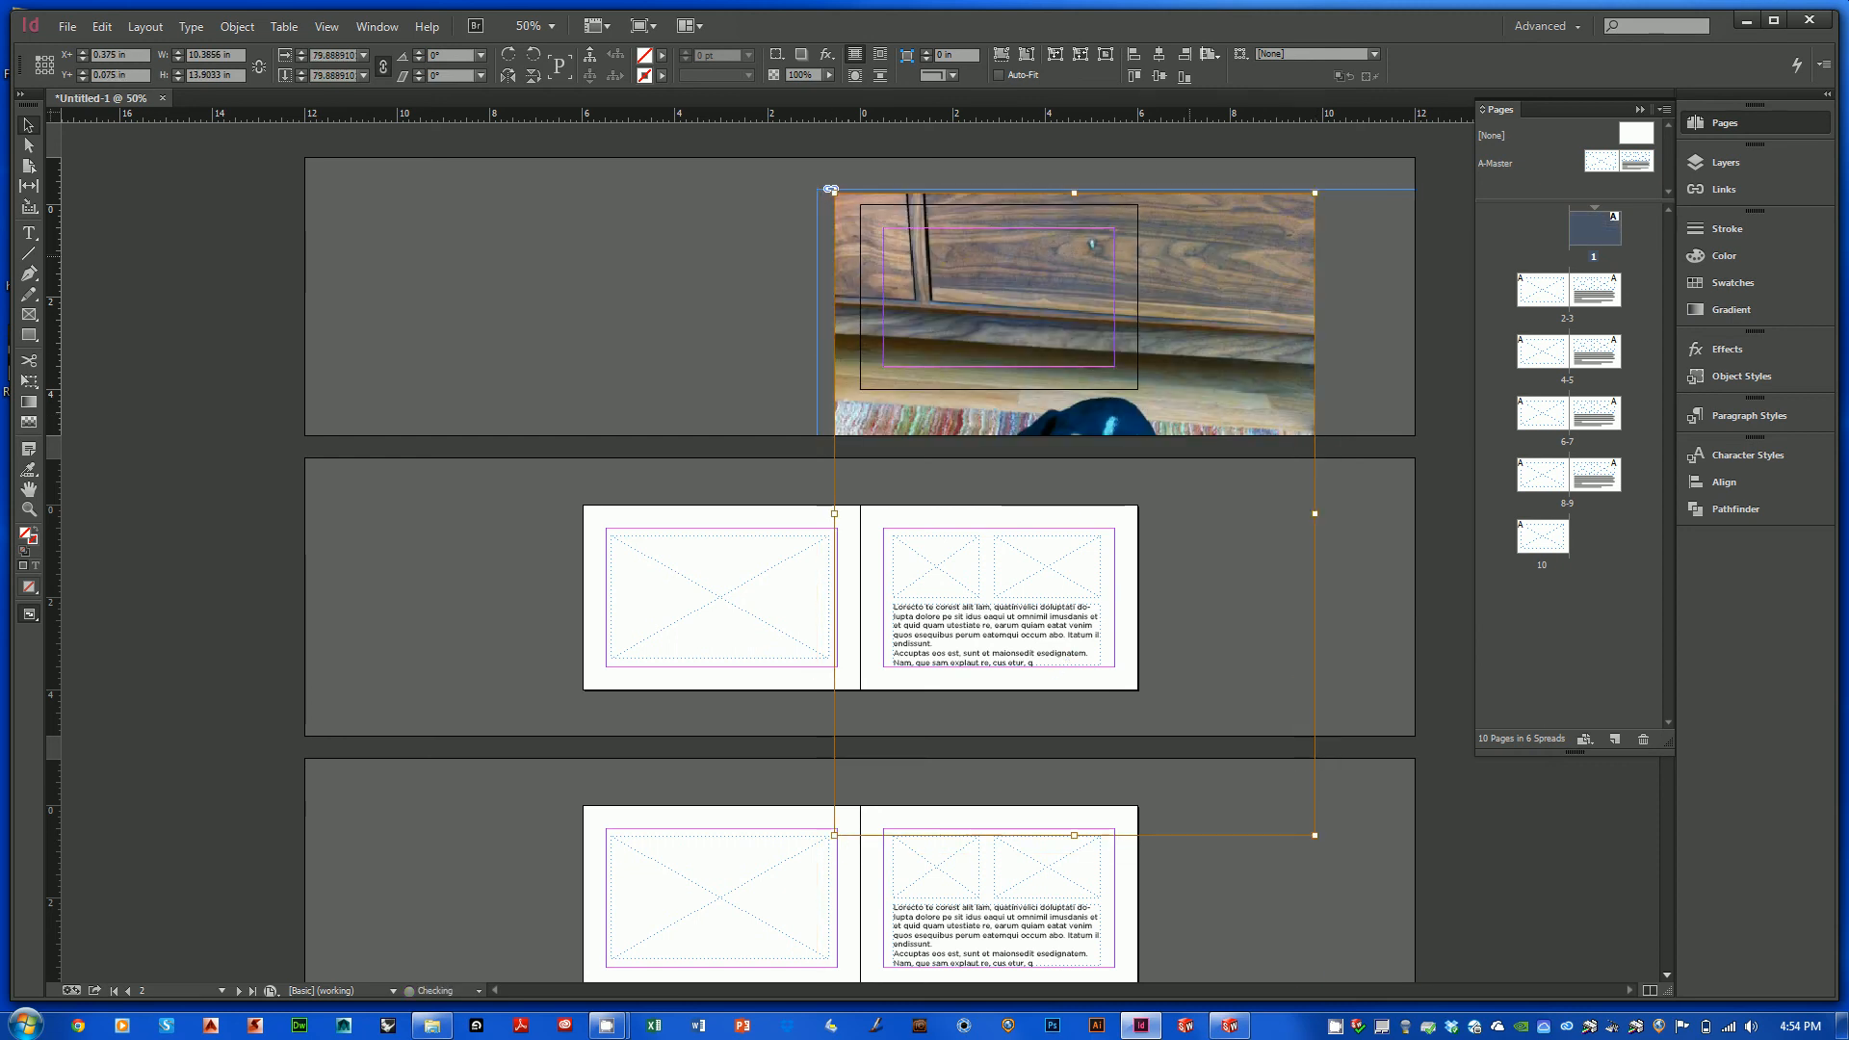
{"action": "left_click_drag", "start_coordinate": [1313, 836], "coordinate": [984, 441]}
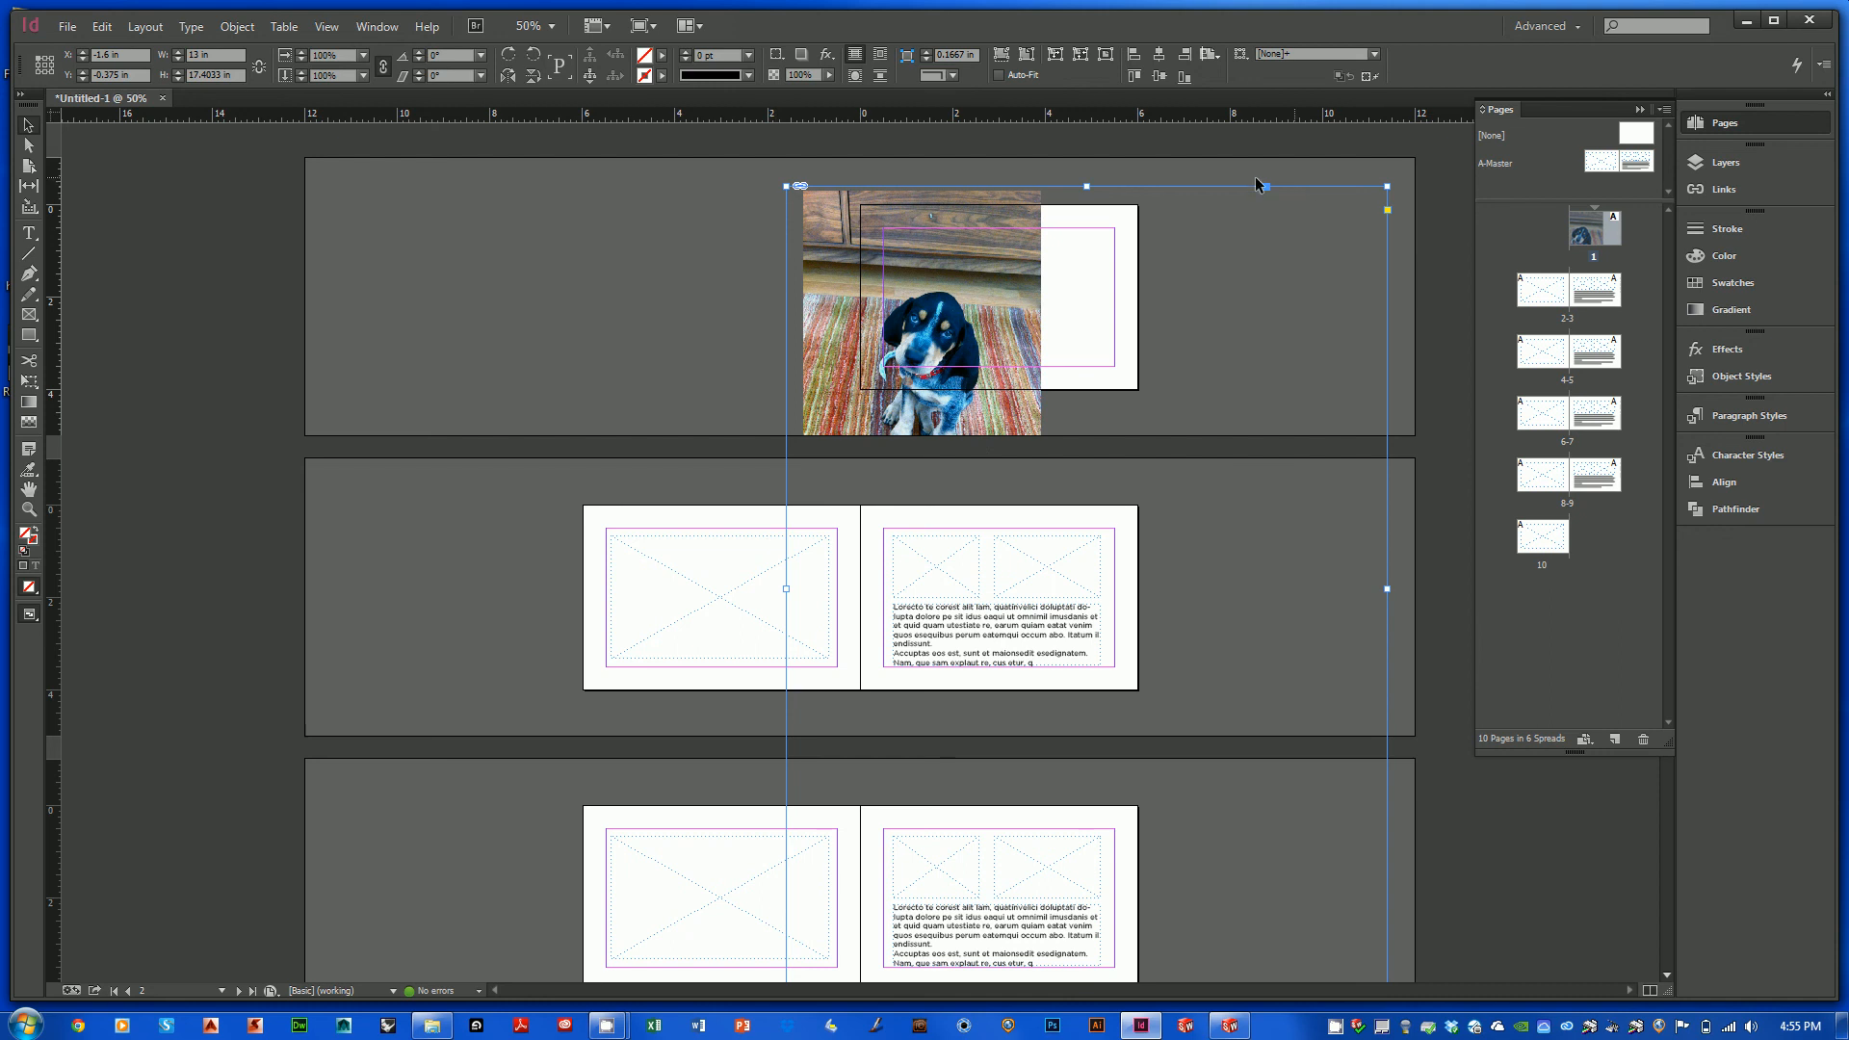
- Reposition the image inside its frame and enlarge it to about 46.5%, 6.05 in wide, so it spans page 1's width
{"action": "left_click", "coordinate": [927, 313]}
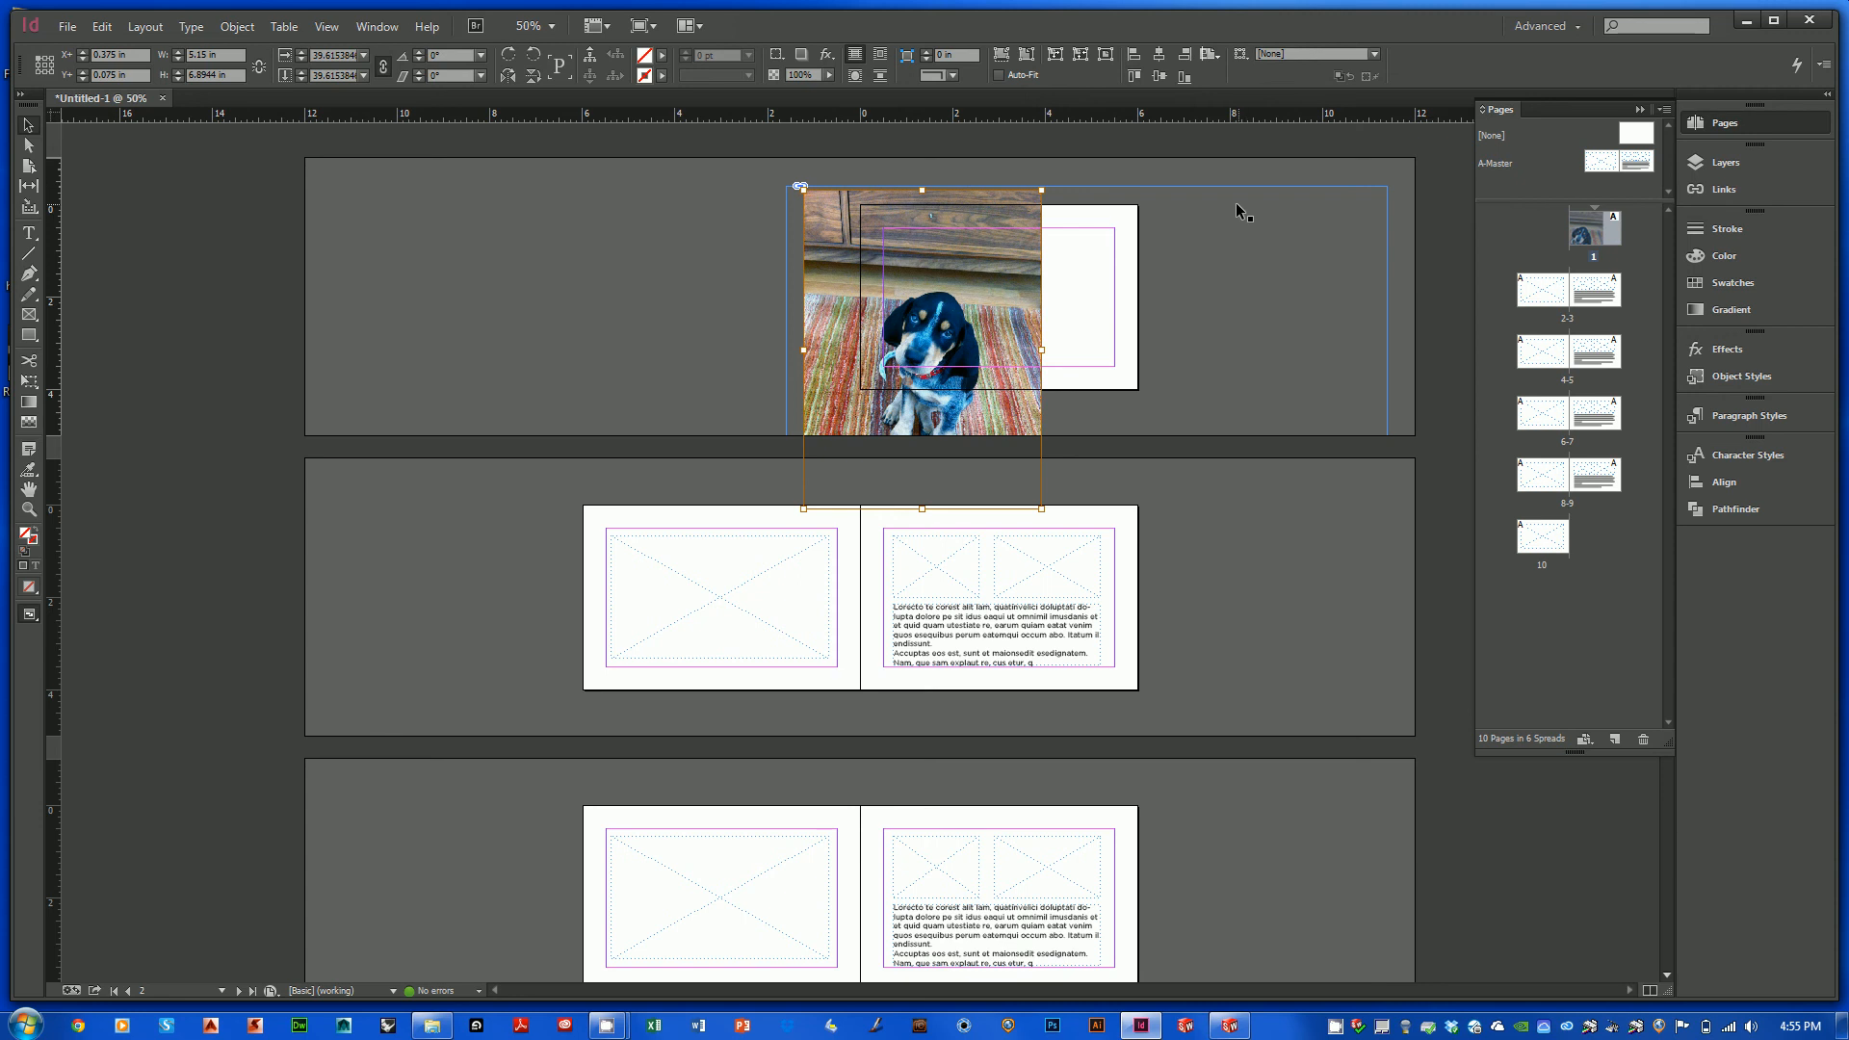
{"action": "left_click_drag", "start_coordinate": [941, 324], "coordinate": [1037, 293]}
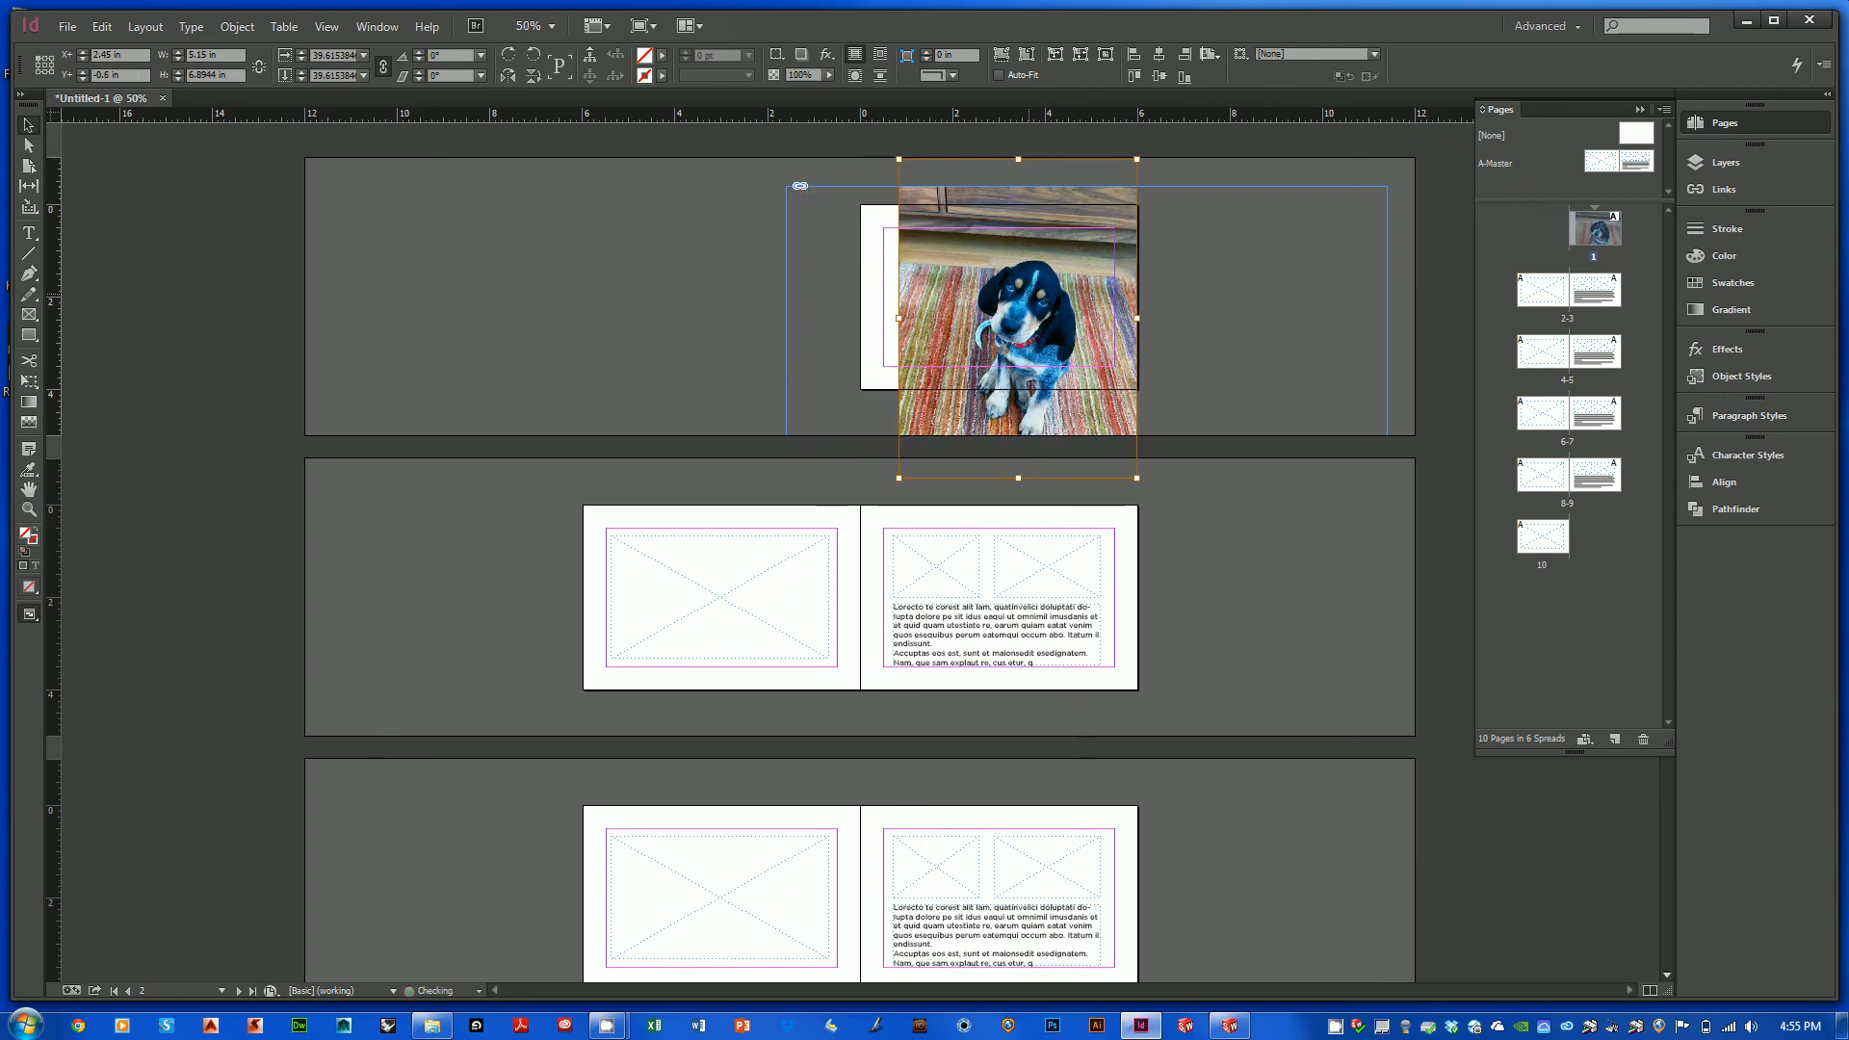
{"action": "left_click_drag", "start_coordinate": [898, 478], "coordinate": [857, 533]}
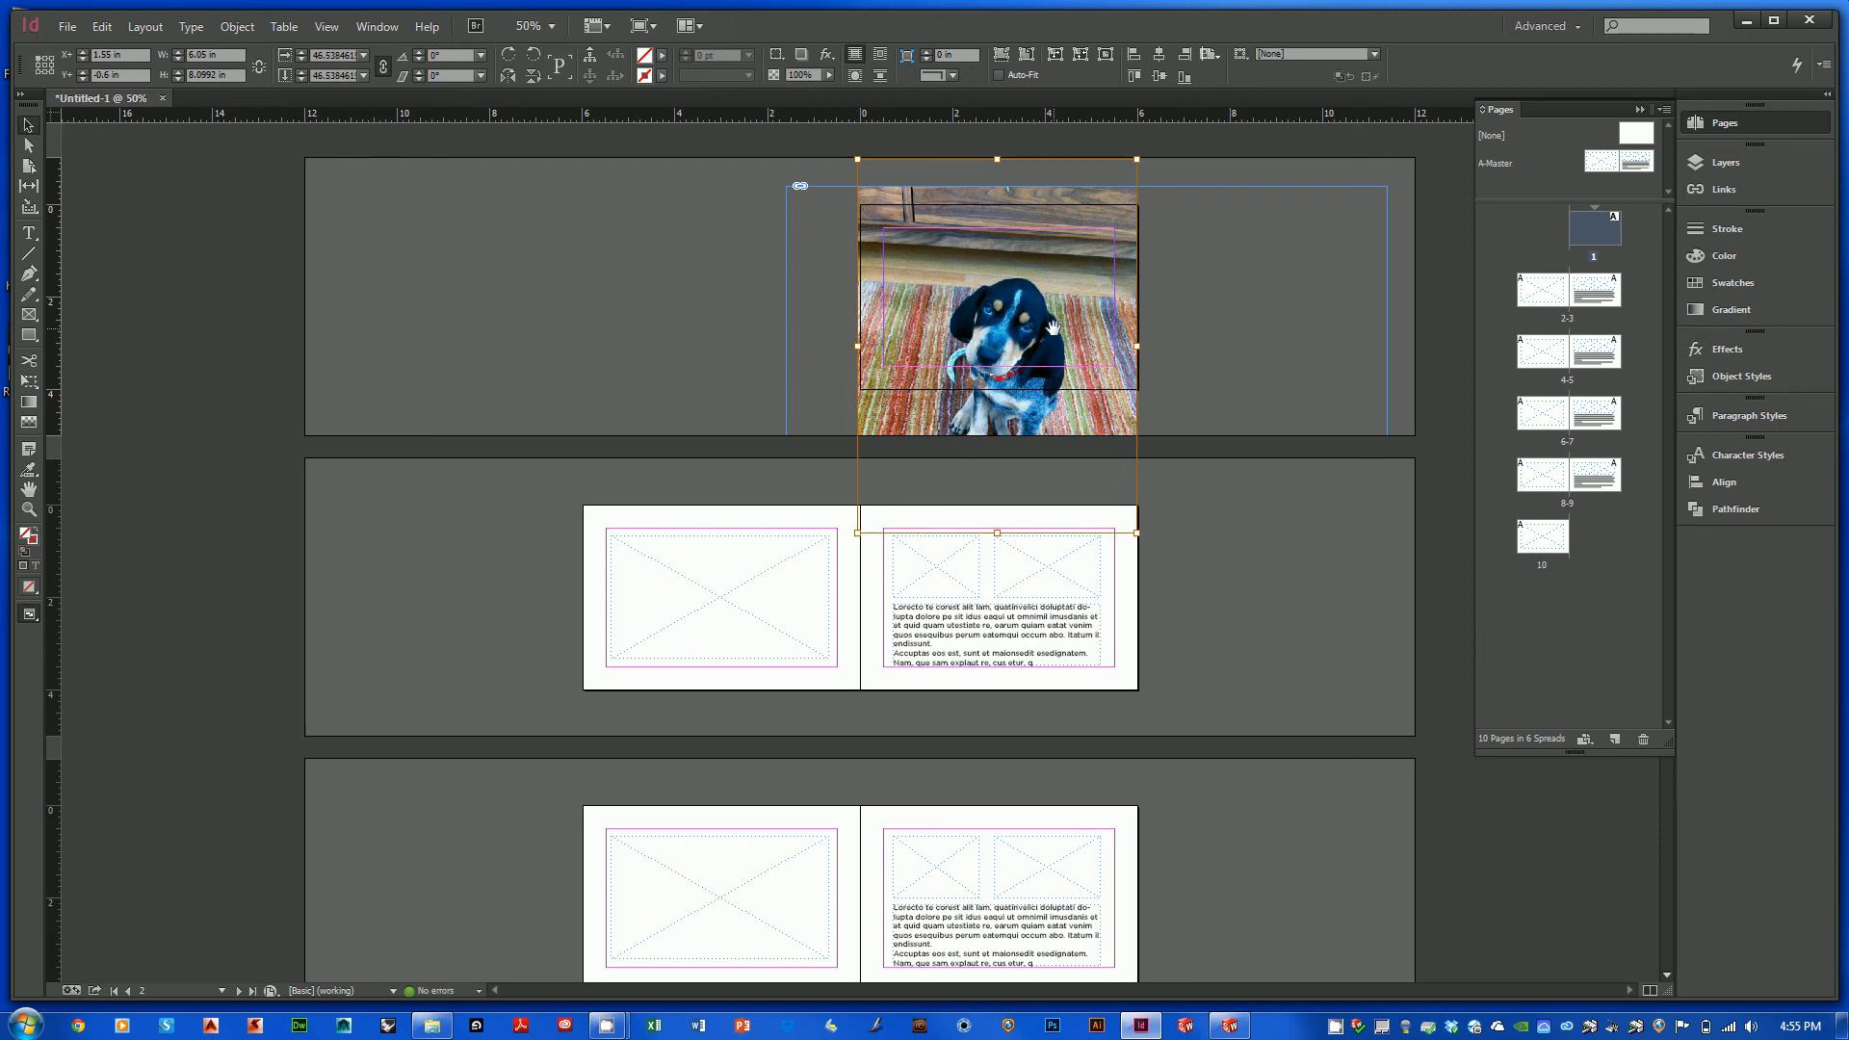
{"action": "left_click_drag", "start_coordinate": [1052, 322], "coordinate": [1056, 314]}
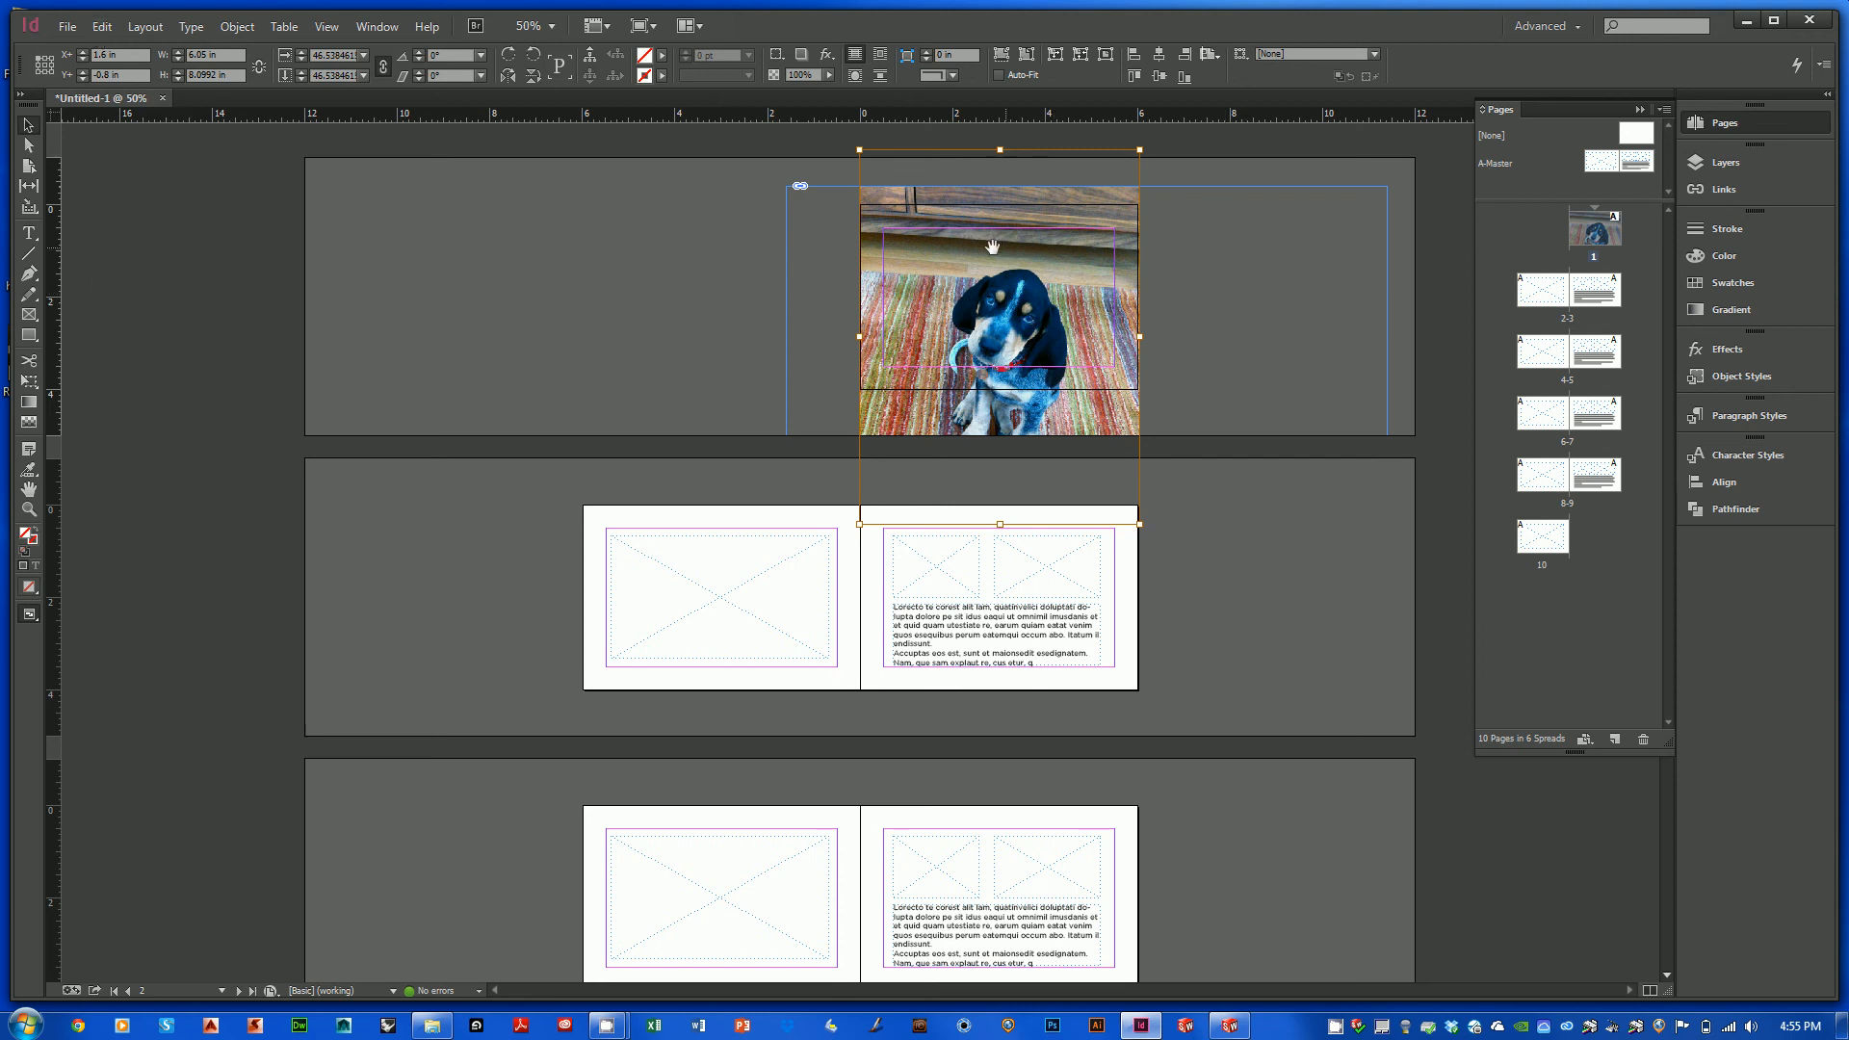
- Crop the photo frame's top, left and right sides to the edges of page 1, making the frame 6 in wide
{"action": "left_click", "coordinate": [702, 293]}
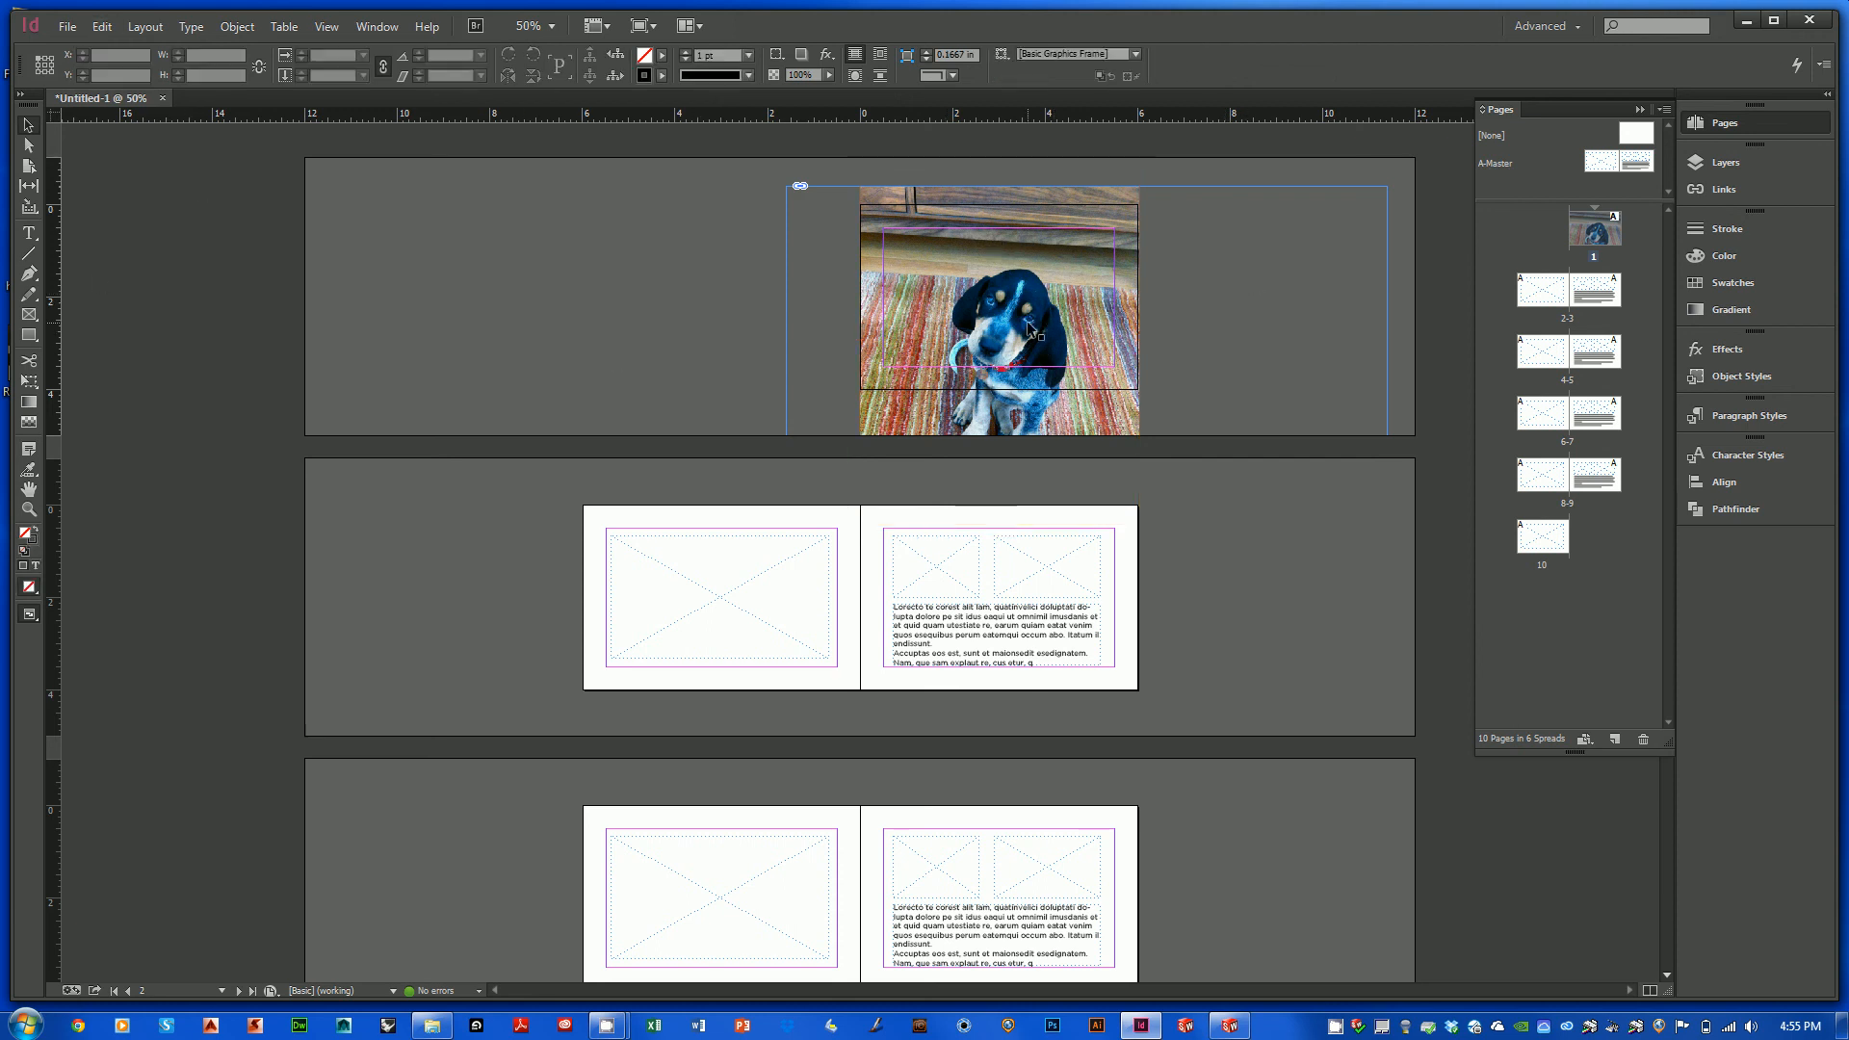
{"action": "left_click", "coordinate": [788, 302]}
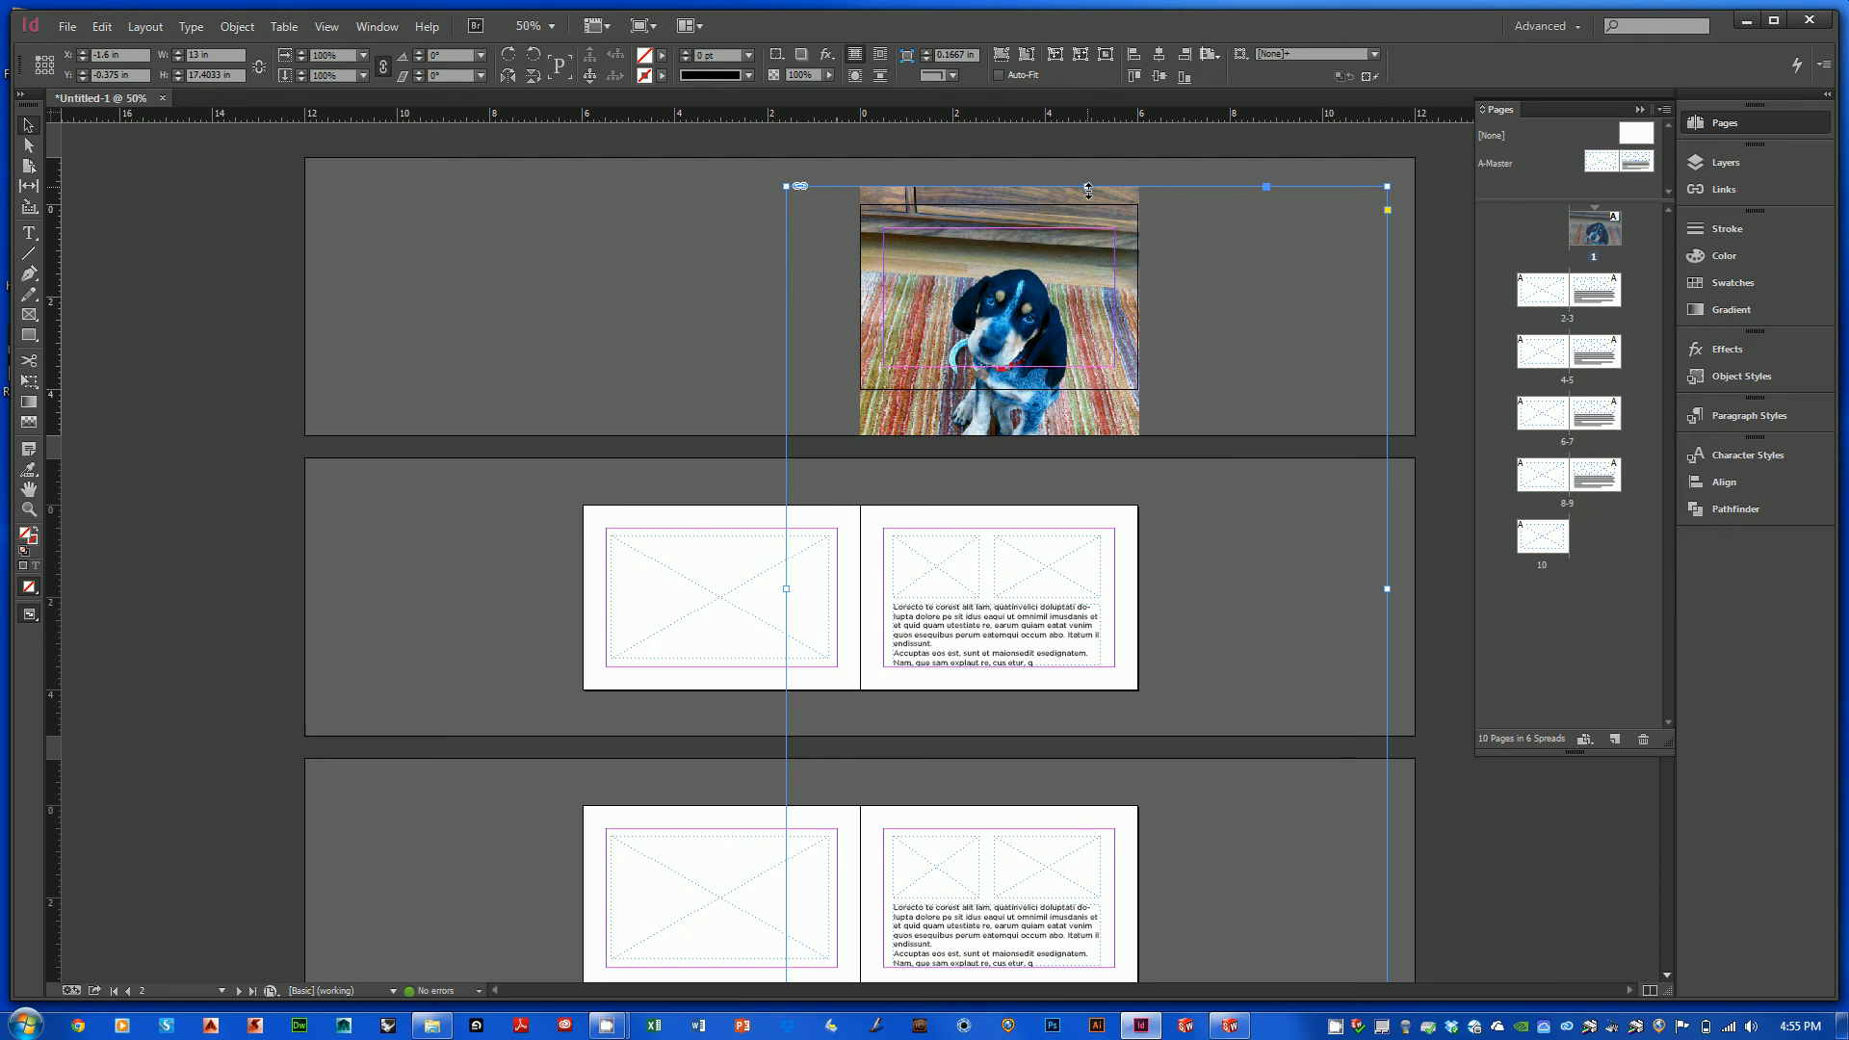
{"action": "left_click_drag", "start_coordinate": [1088, 190], "coordinate": [1086, 204]}
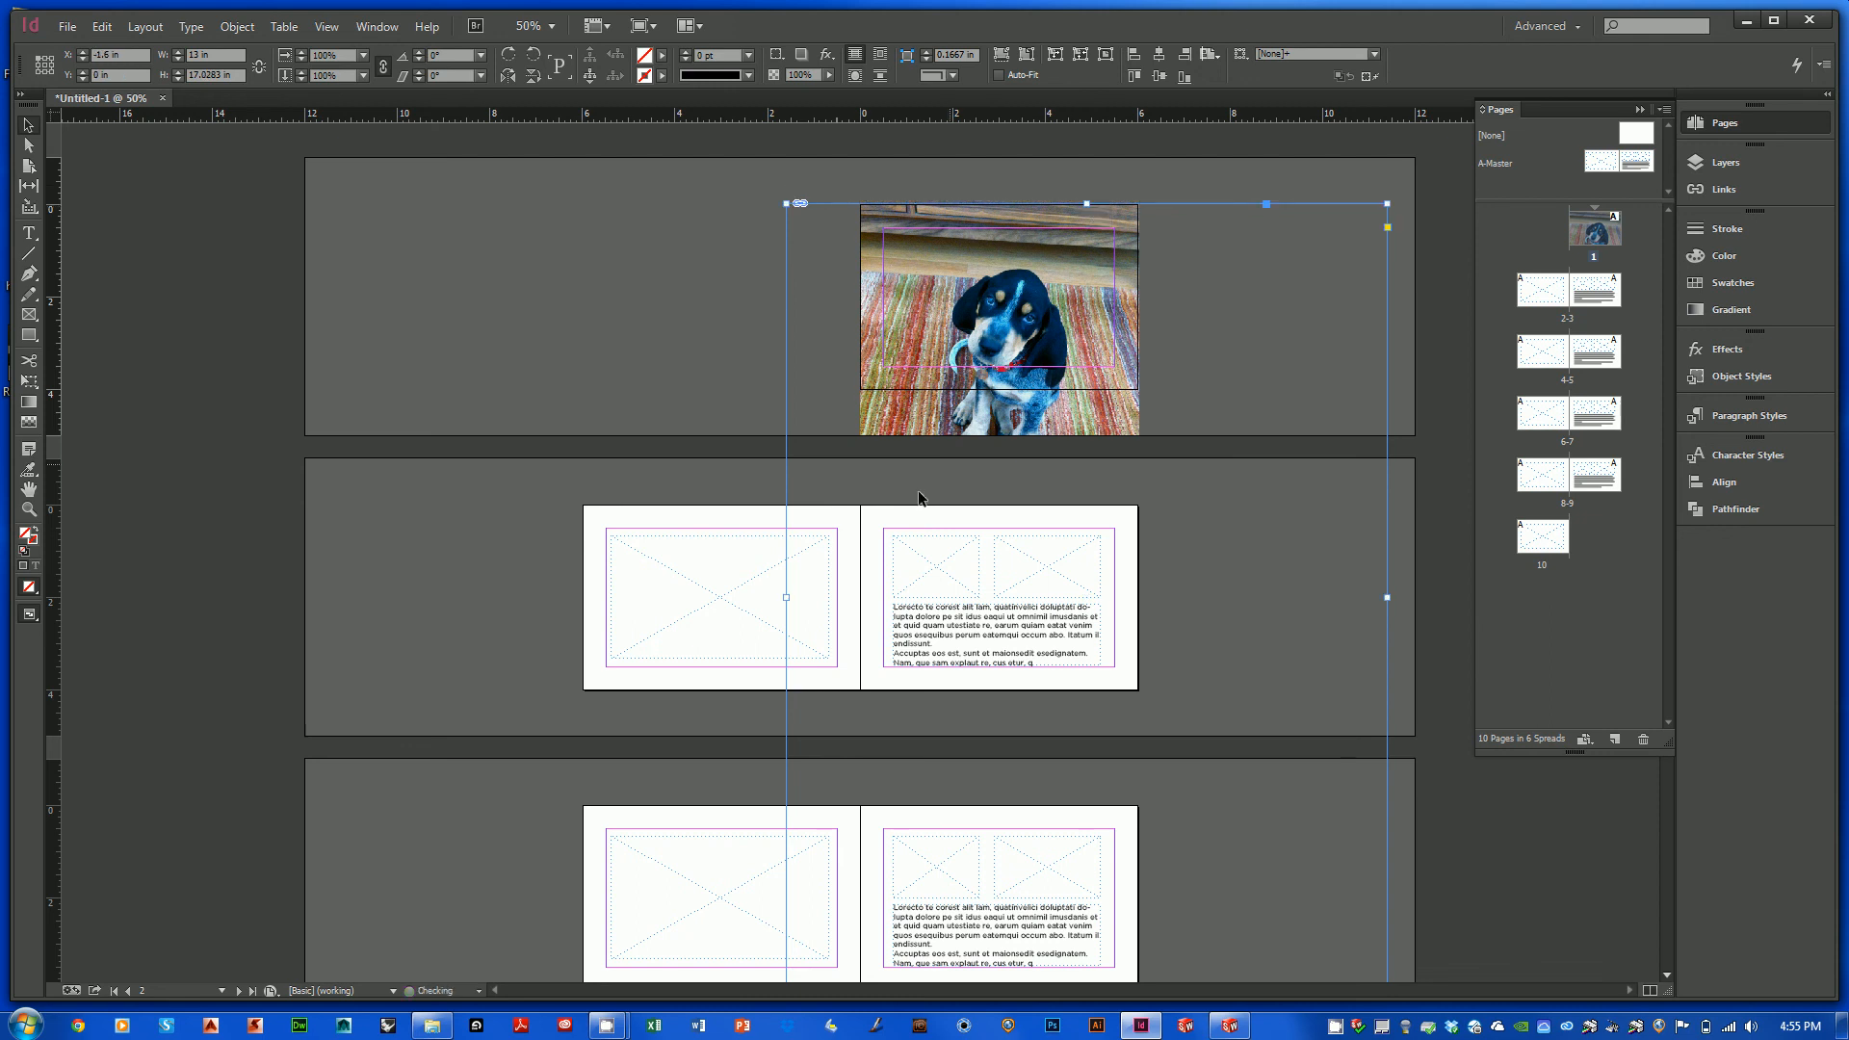
{"action": "left_click_drag", "start_coordinate": [785, 595], "coordinate": [853, 573]}
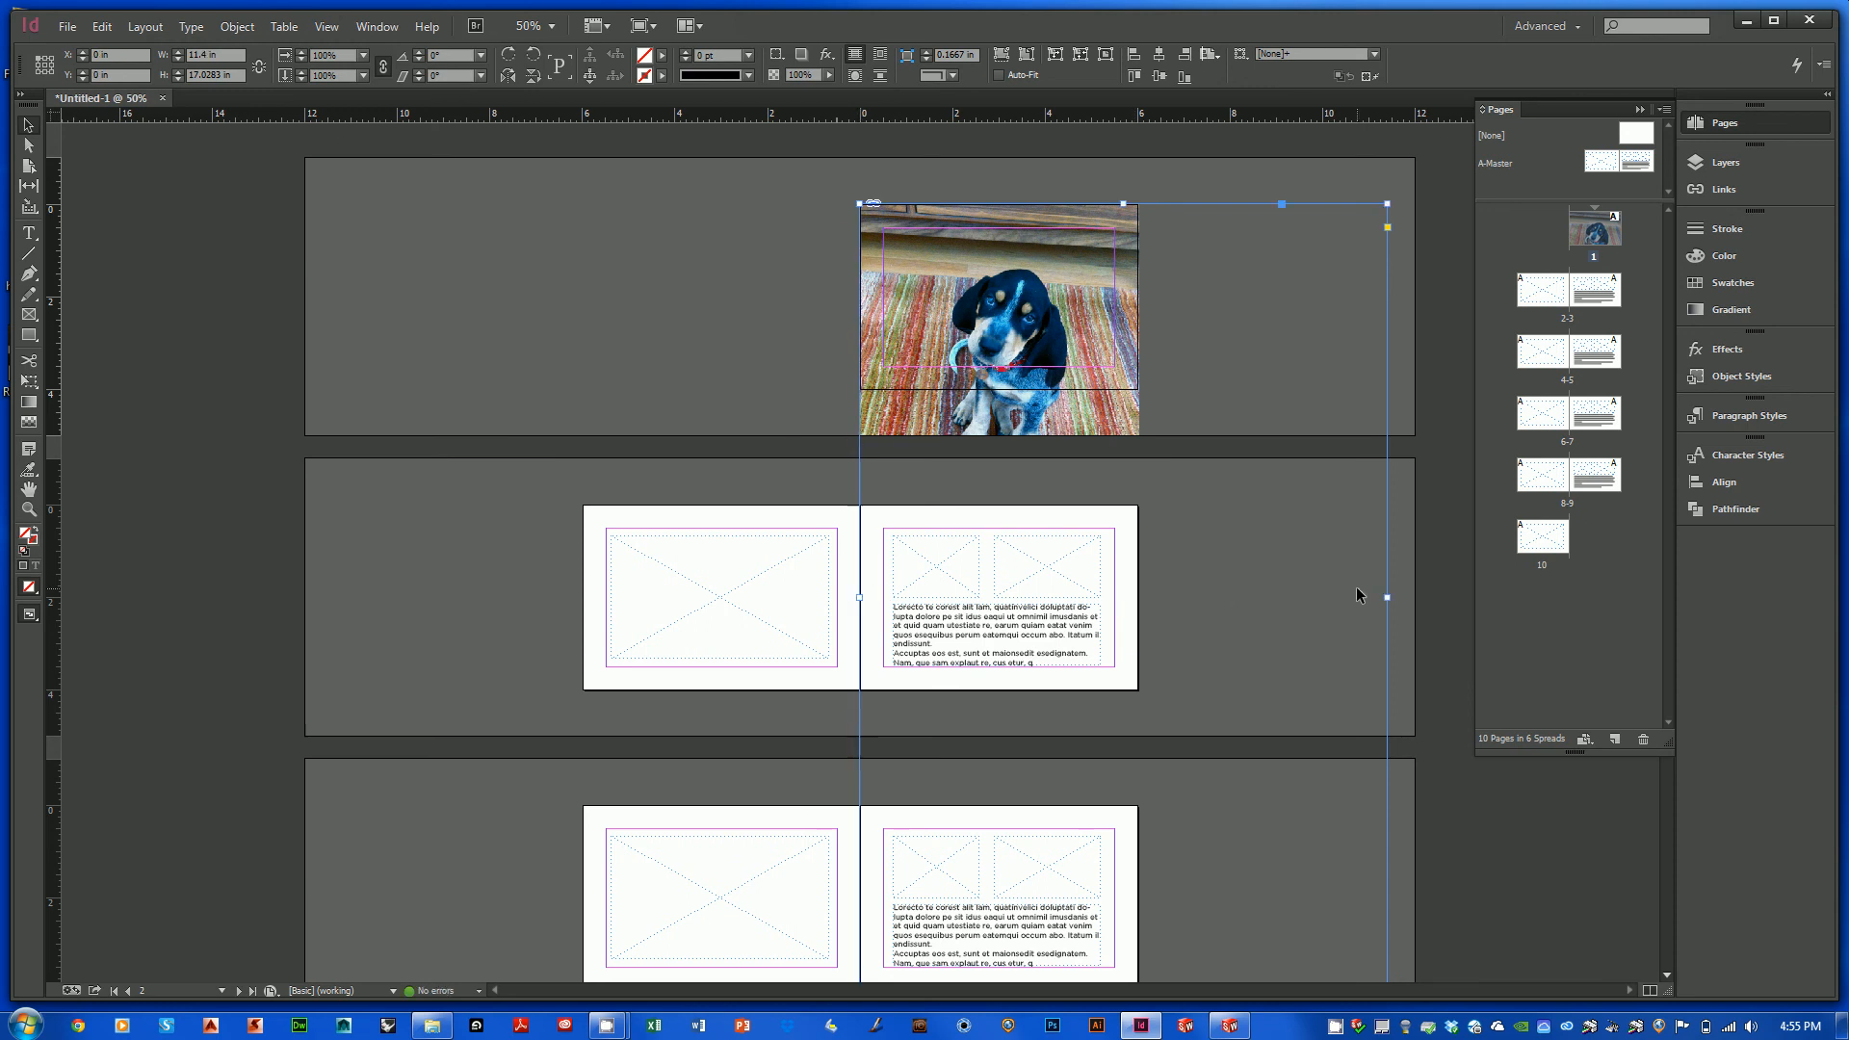
{"action": "left_click_drag", "start_coordinate": [1386, 596], "coordinate": [1137, 588]}
- Crop the photo frame's lower side up to the bottom edge of page 1 and deselect the frame
{"action": "scroll", "coordinate": [1144, 573], "scroll_direction": "down", "scroll_amount": 5}
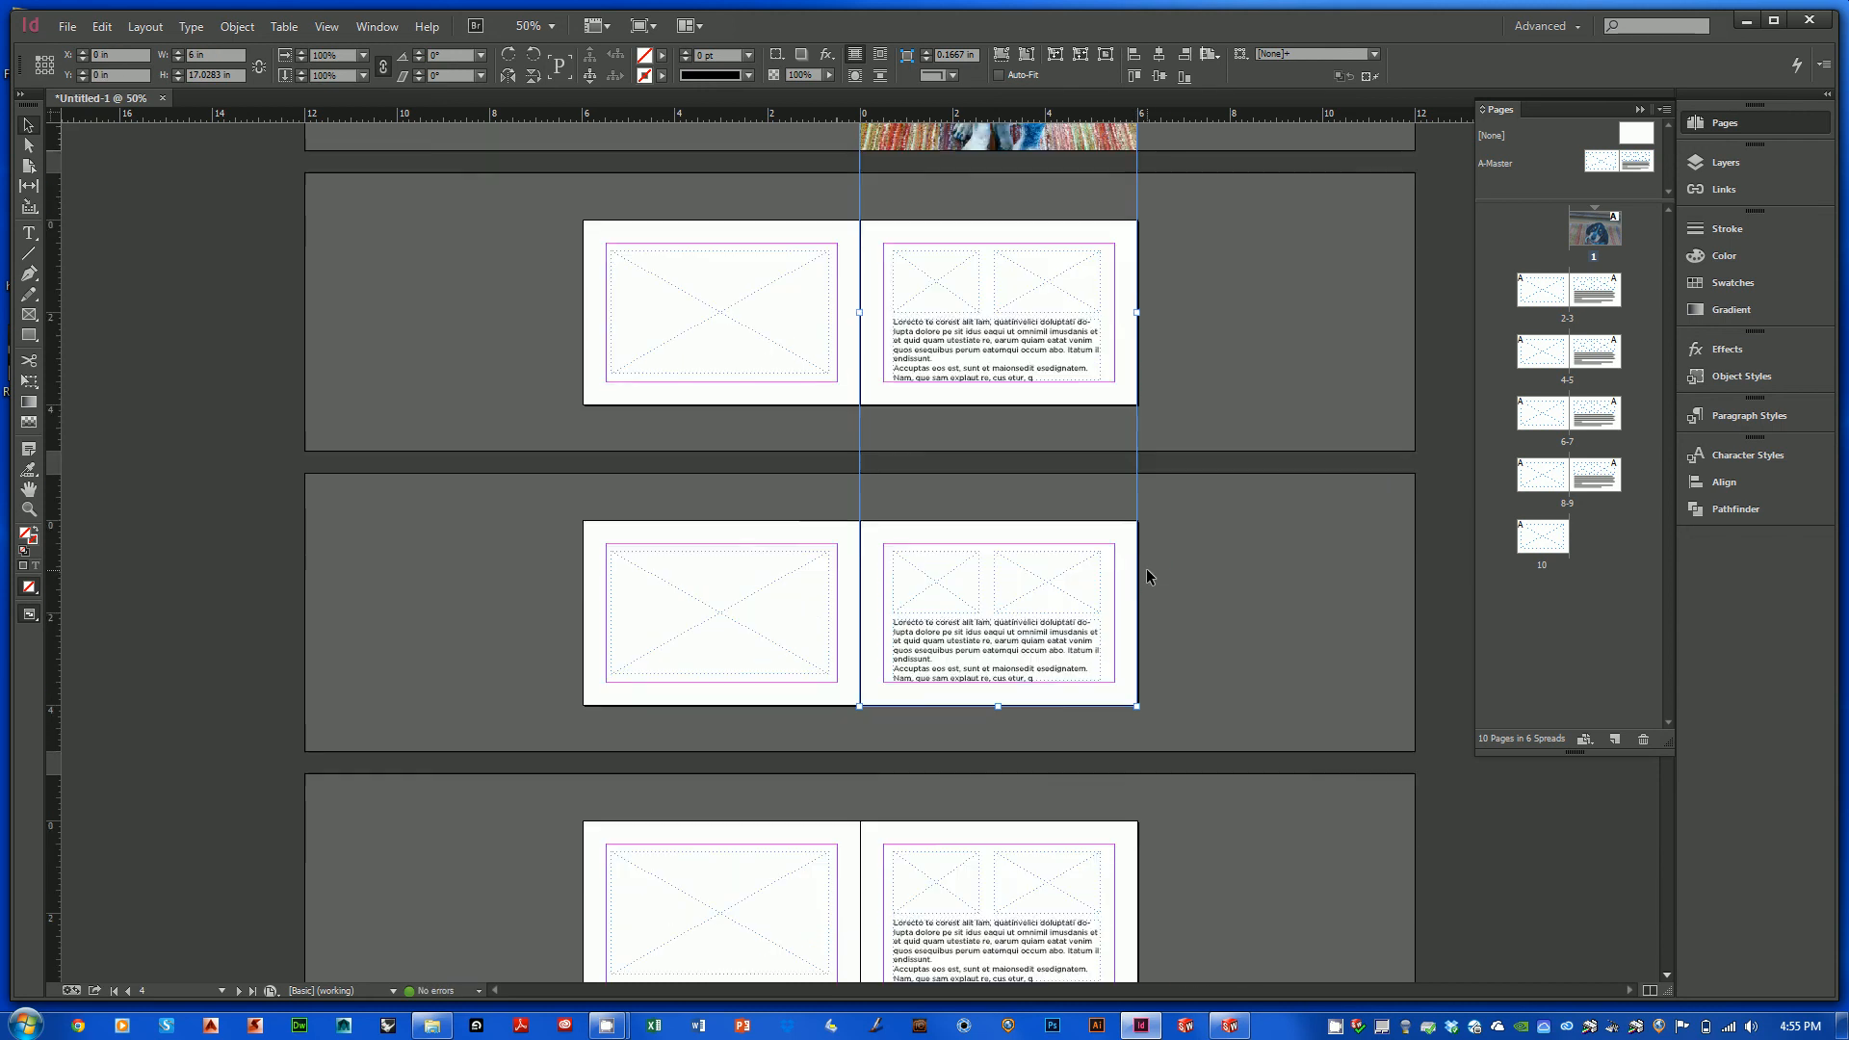
{"action": "left_click_drag", "start_coordinate": [998, 706], "coordinate": [1059, 281]}
{"action": "scroll", "coordinate": [1067, 429], "scroll_direction": "up", "scroll_amount": 4}
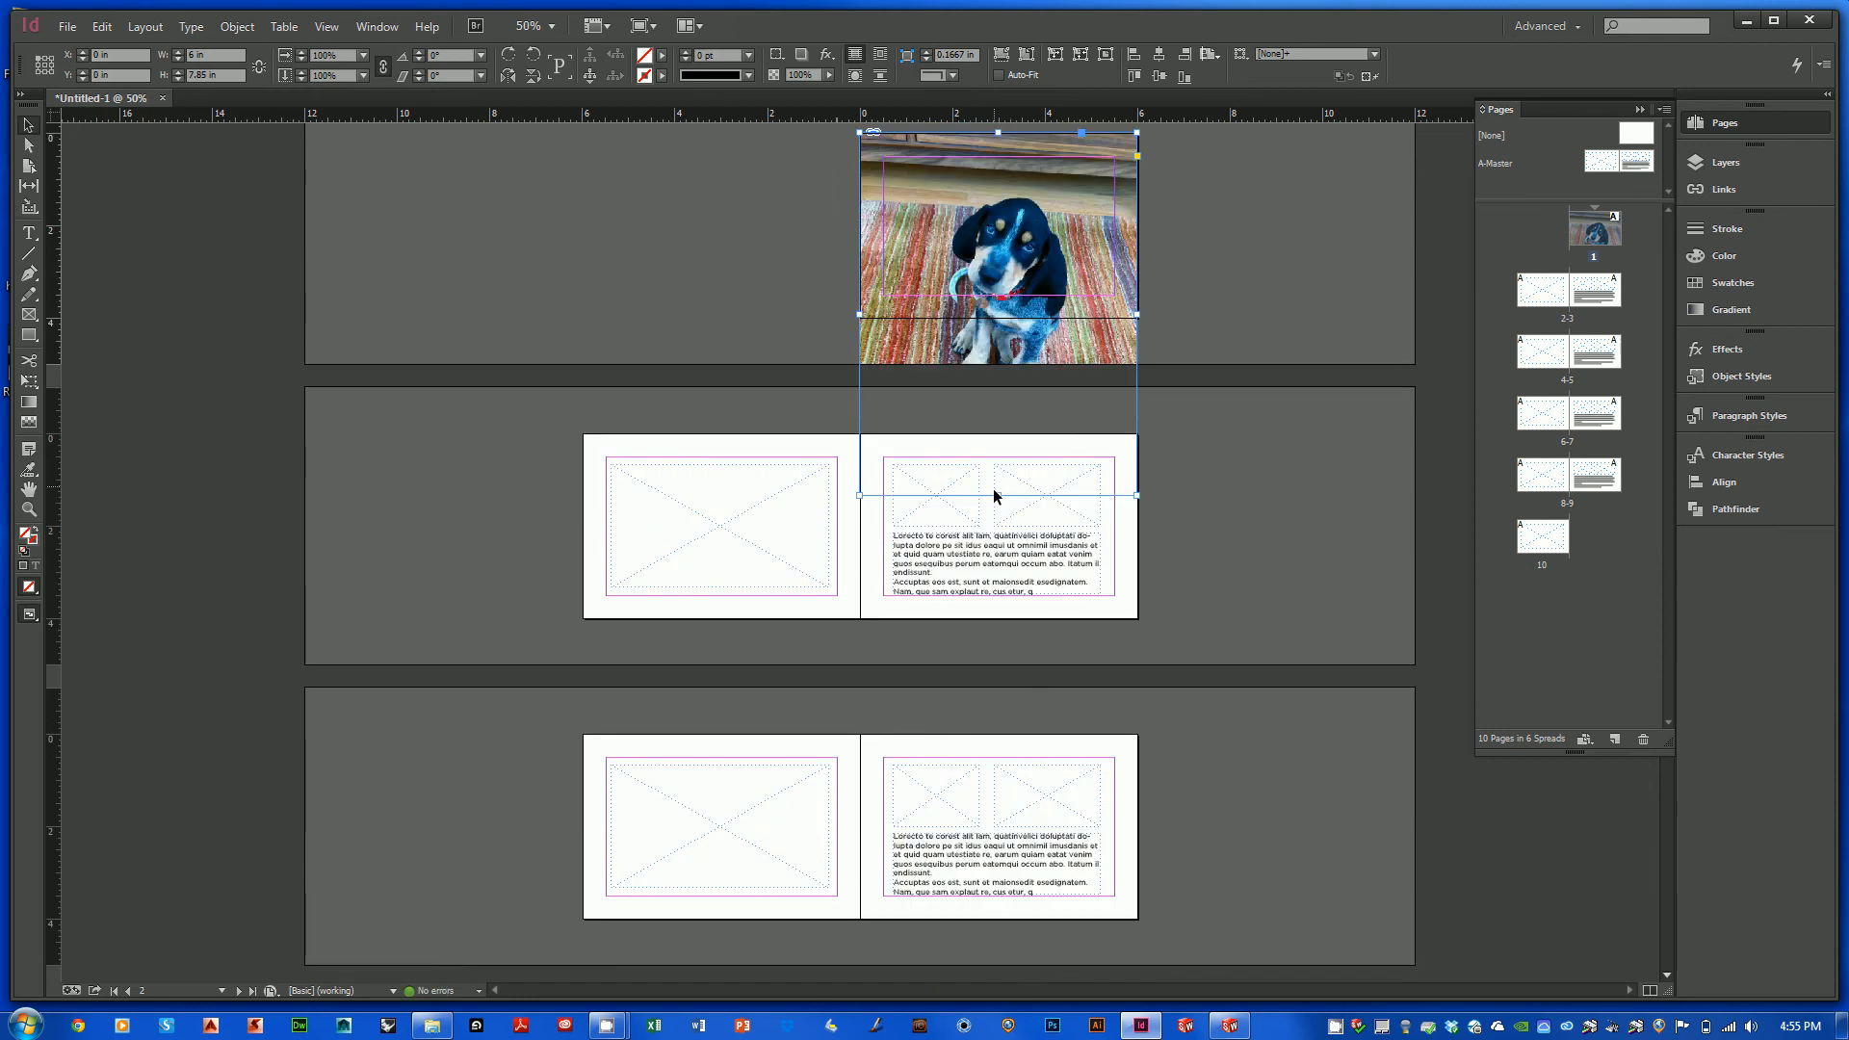
{"action": "left_click_drag", "start_coordinate": [997, 495], "coordinate": [1003, 362]}
{"action": "left_click_drag", "start_coordinate": [1001, 325], "coordinate": [1007, 317]}
{"action": "left_click", "coordinate": [1234, 293]}
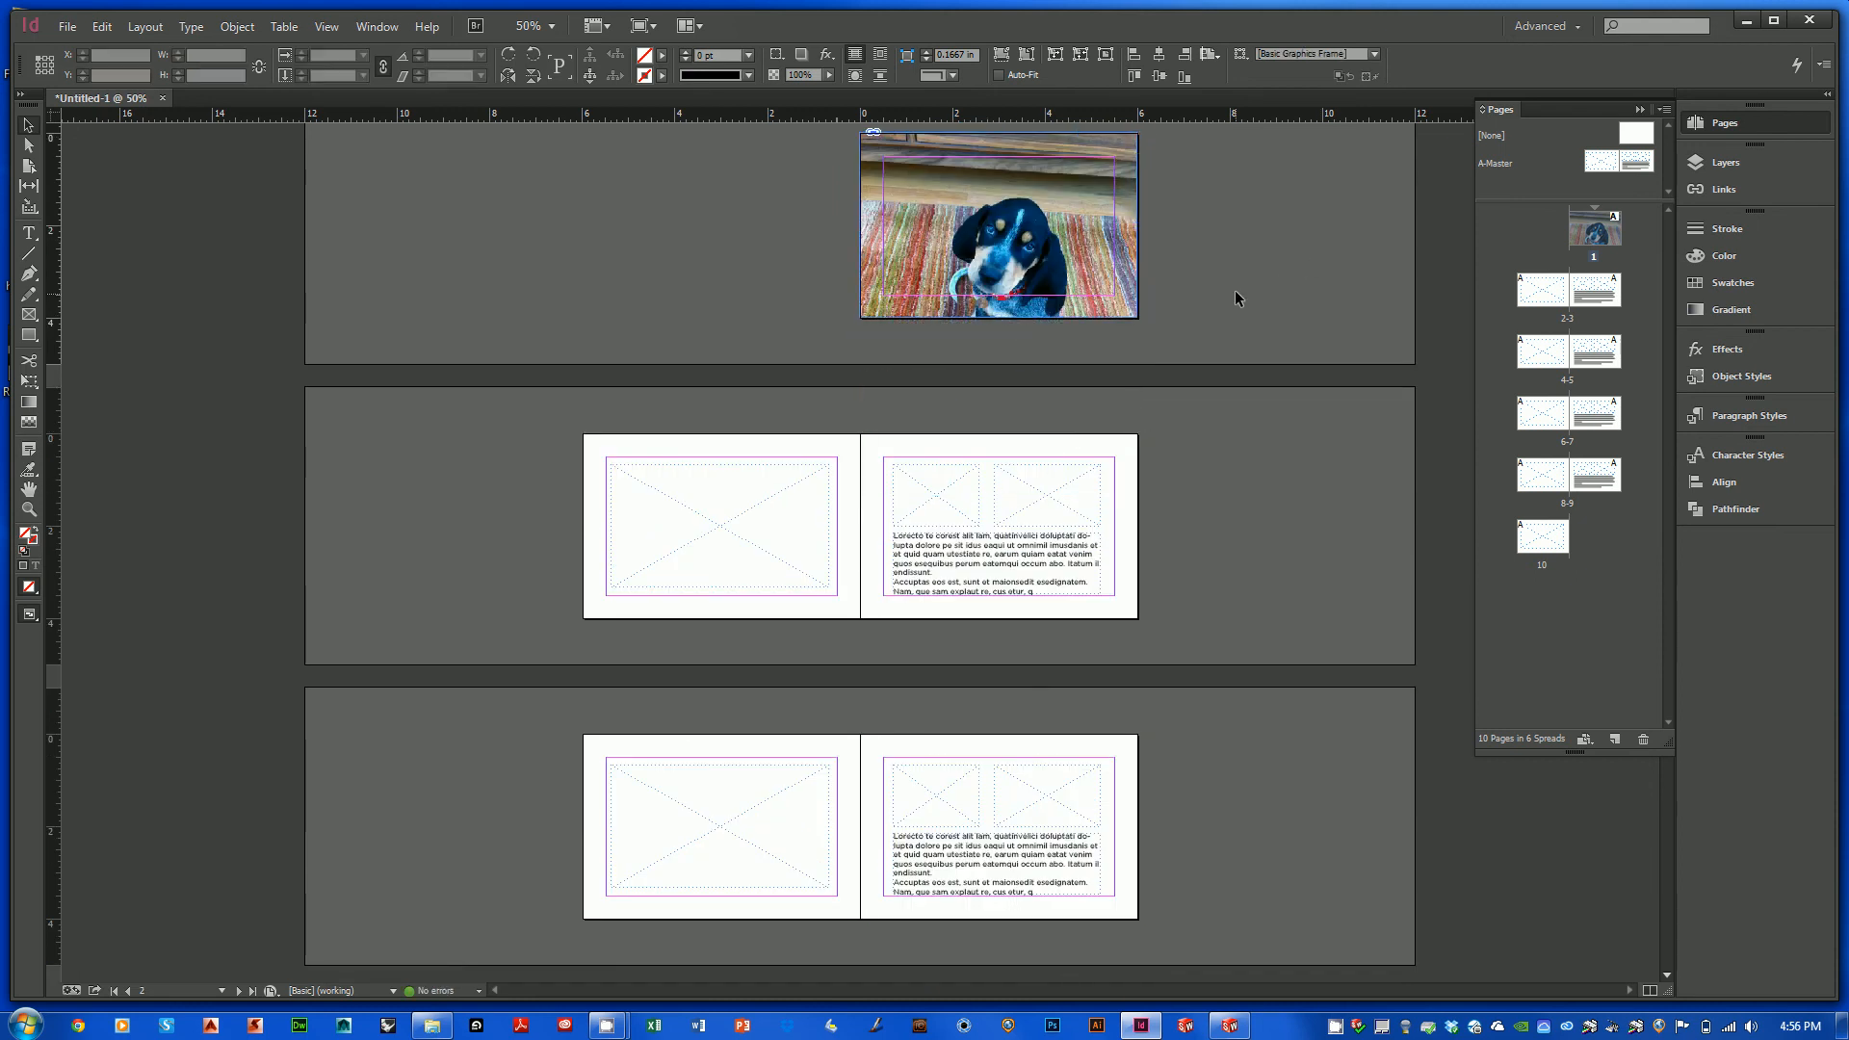
- Zoom in on page 1 to fill the view and set the display performance to High Quality Display
{"action": "scroll", "coordinate": [1235, 293], "scroll_direction": "up", "scroll_amount": 1}
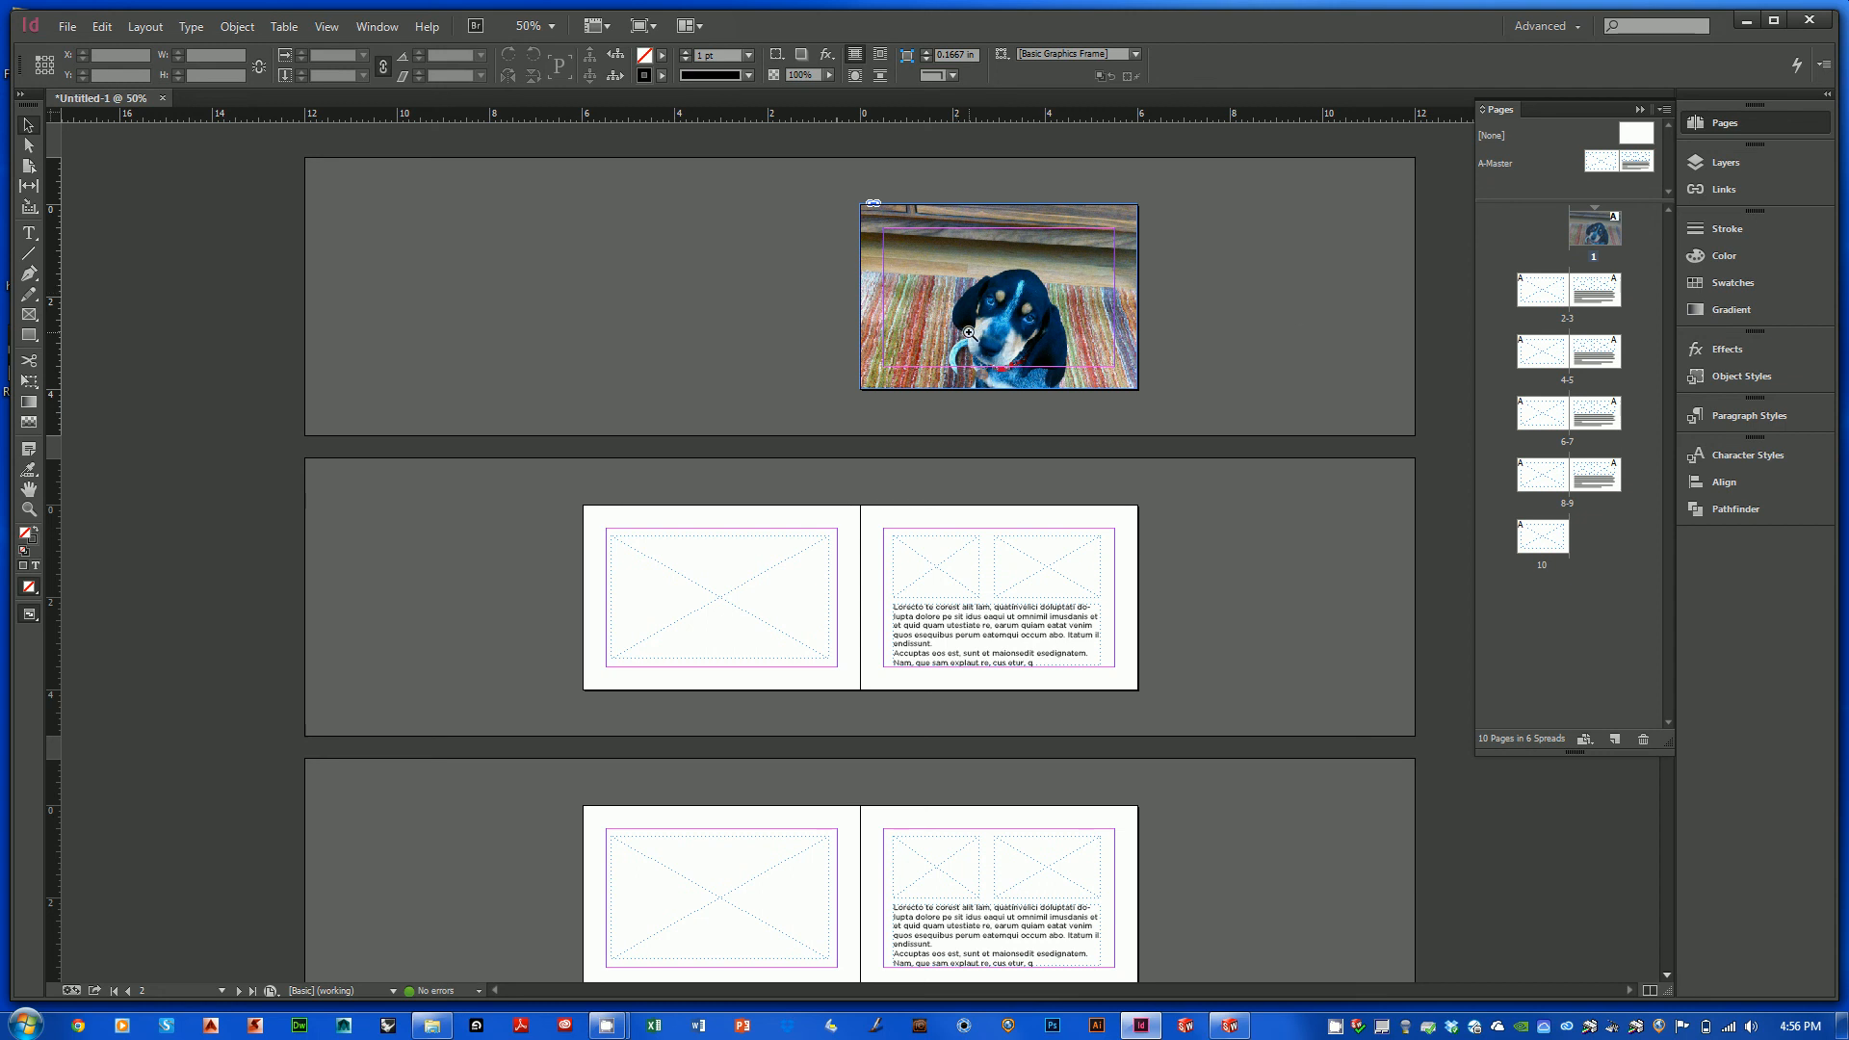
{"action": "left_click_drag", "start_coordinate": [833, 220], "coordinate": [1234, 409]}
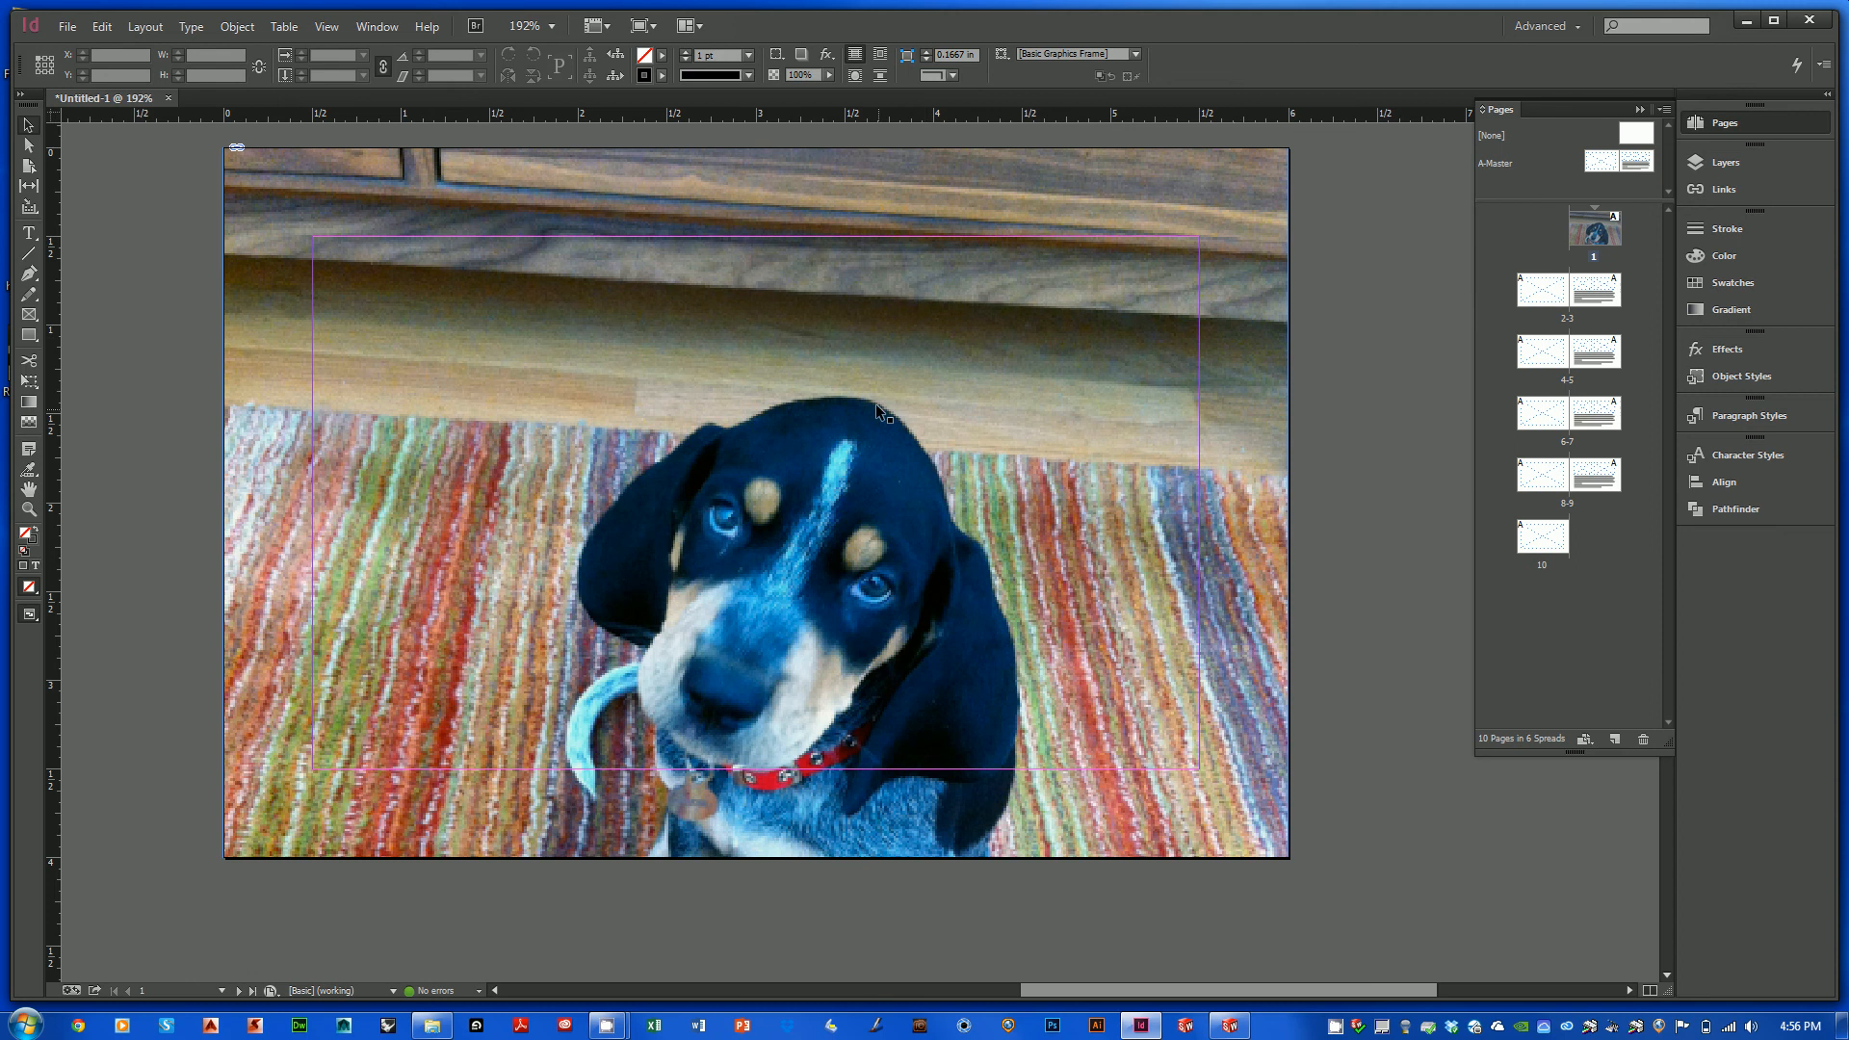
{"action": "left_click", "coordinate": [371, 29]}
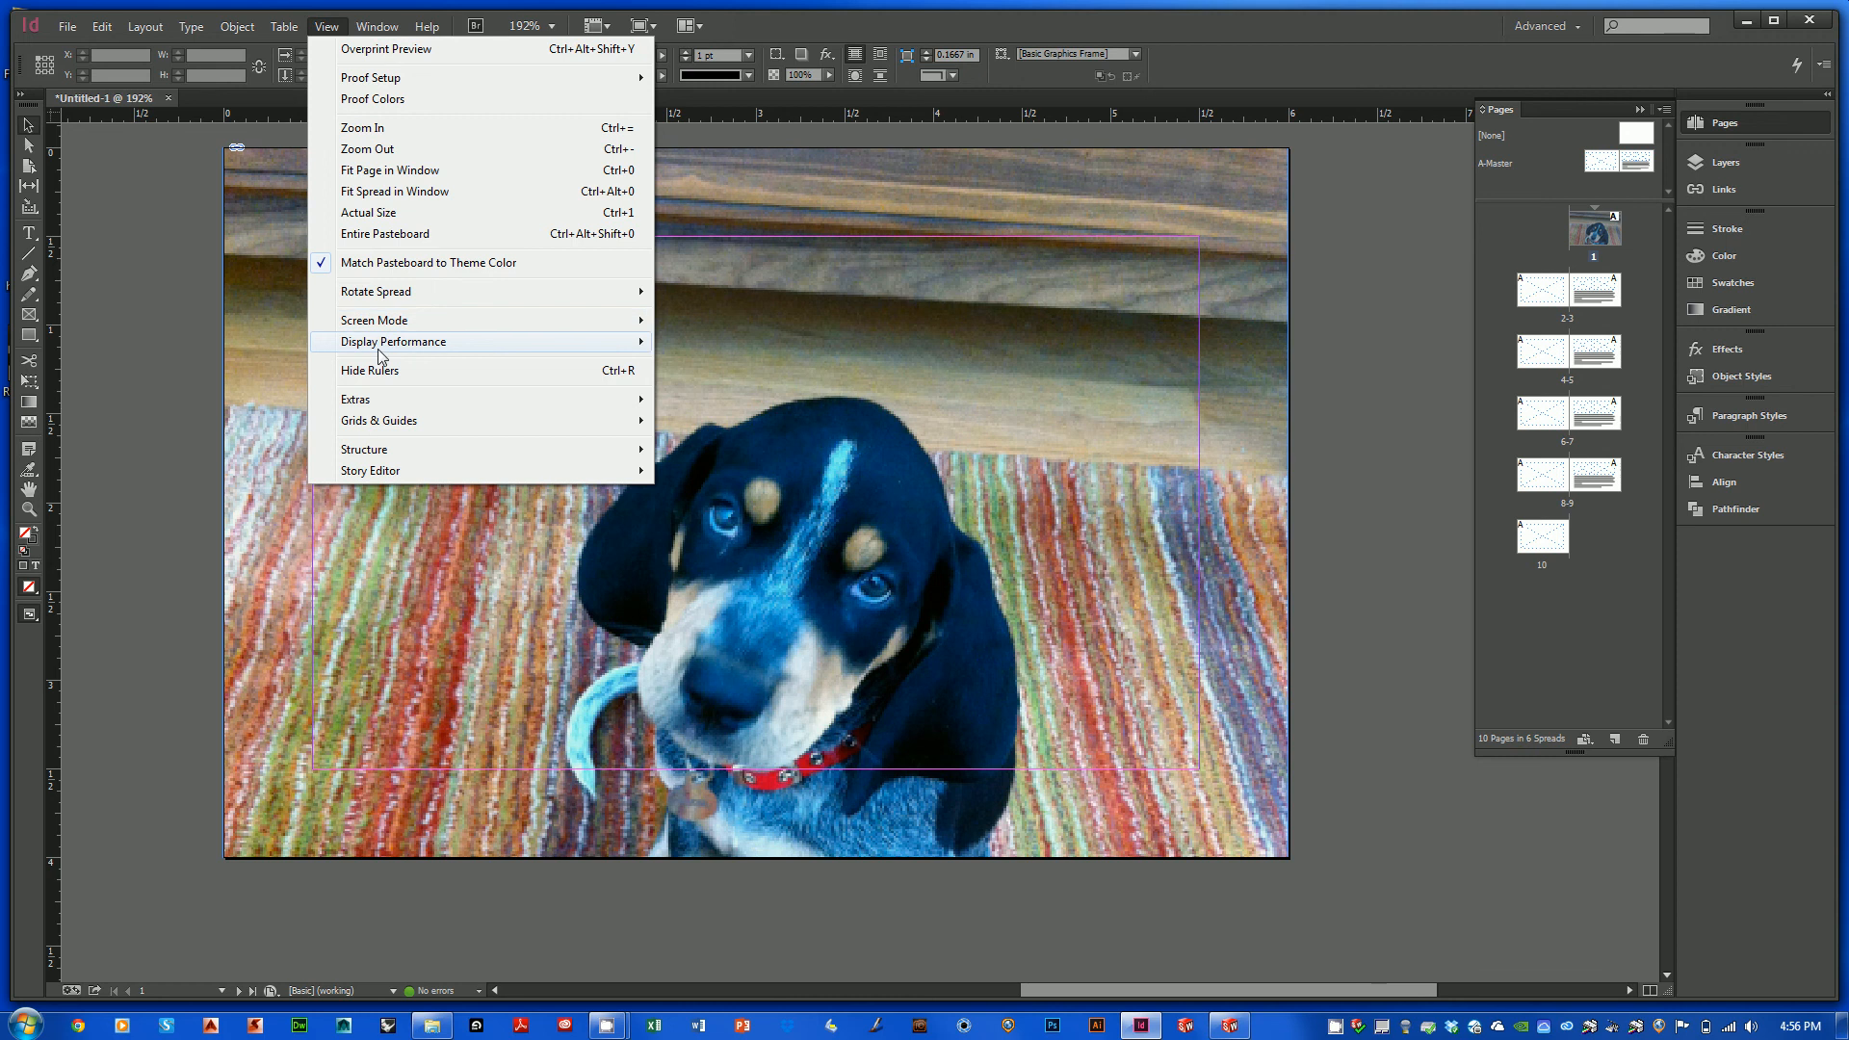
{"action": "mouse_move", "coordinate": [381, 358]}
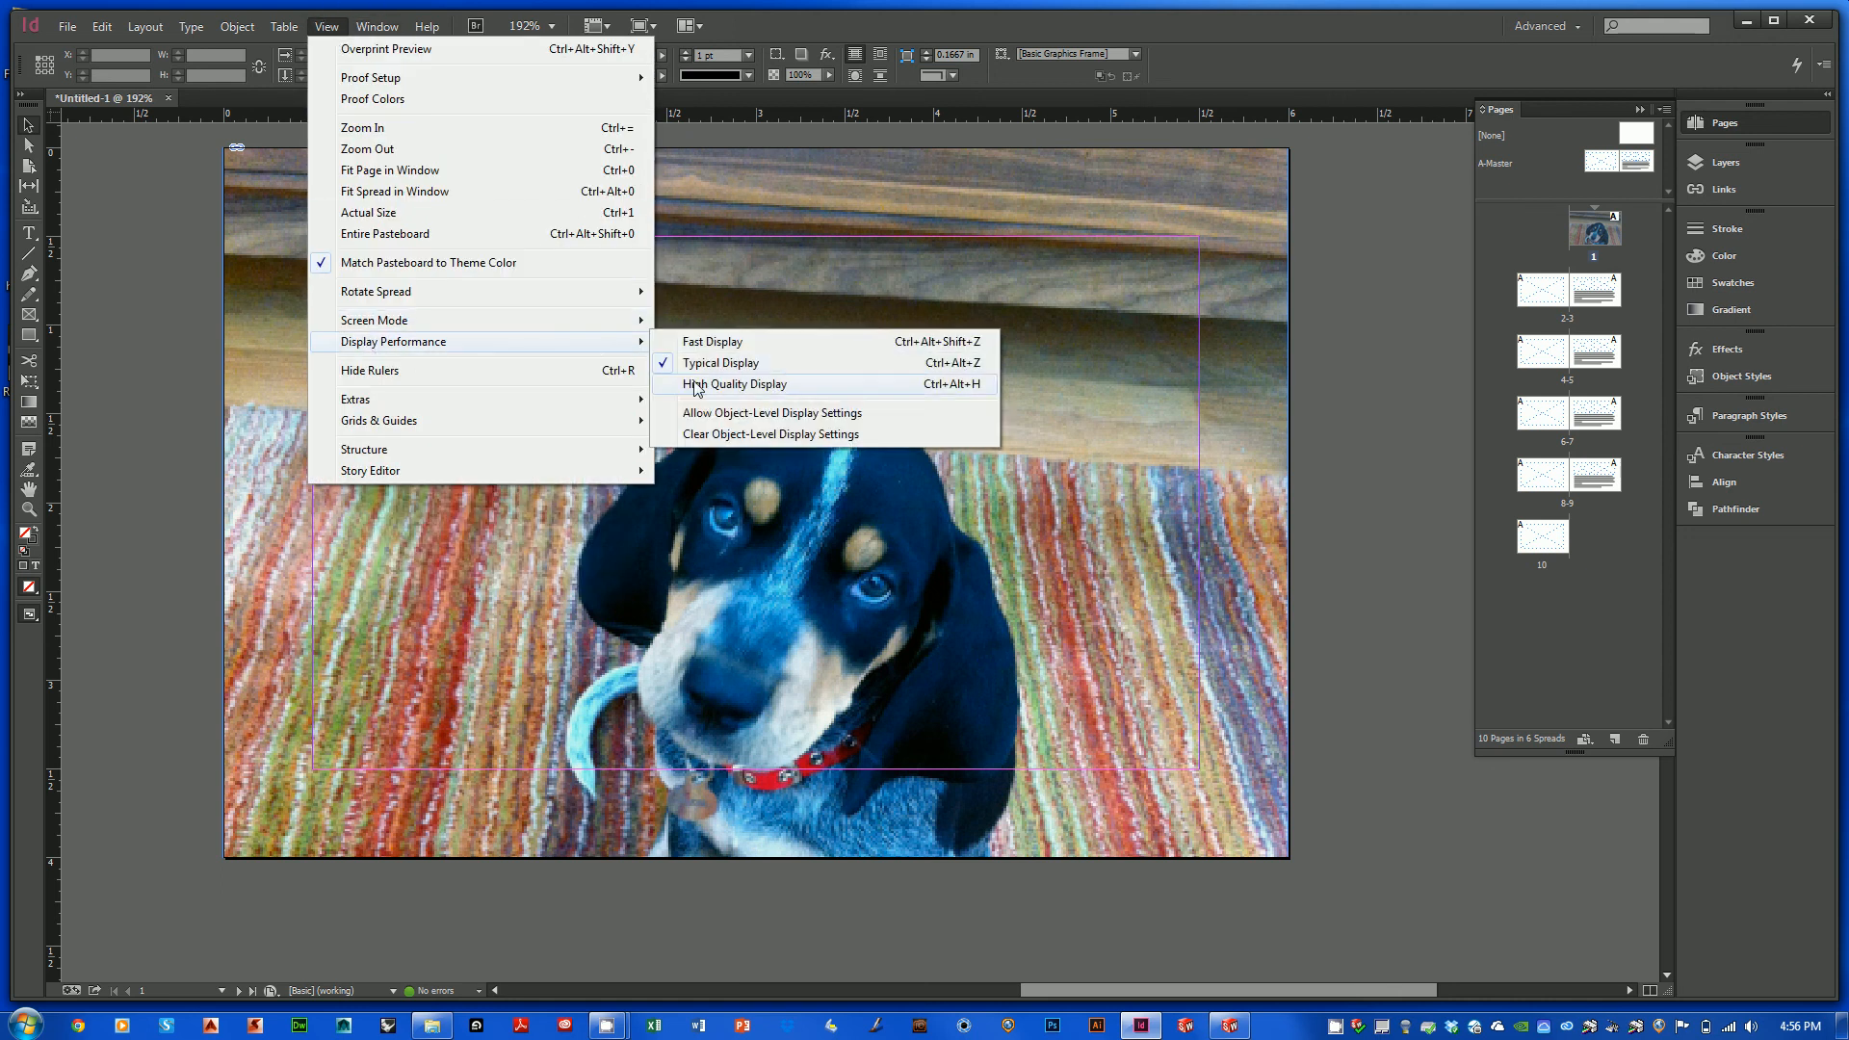
{"action": "left_click", "coordinate": [695, 385]}
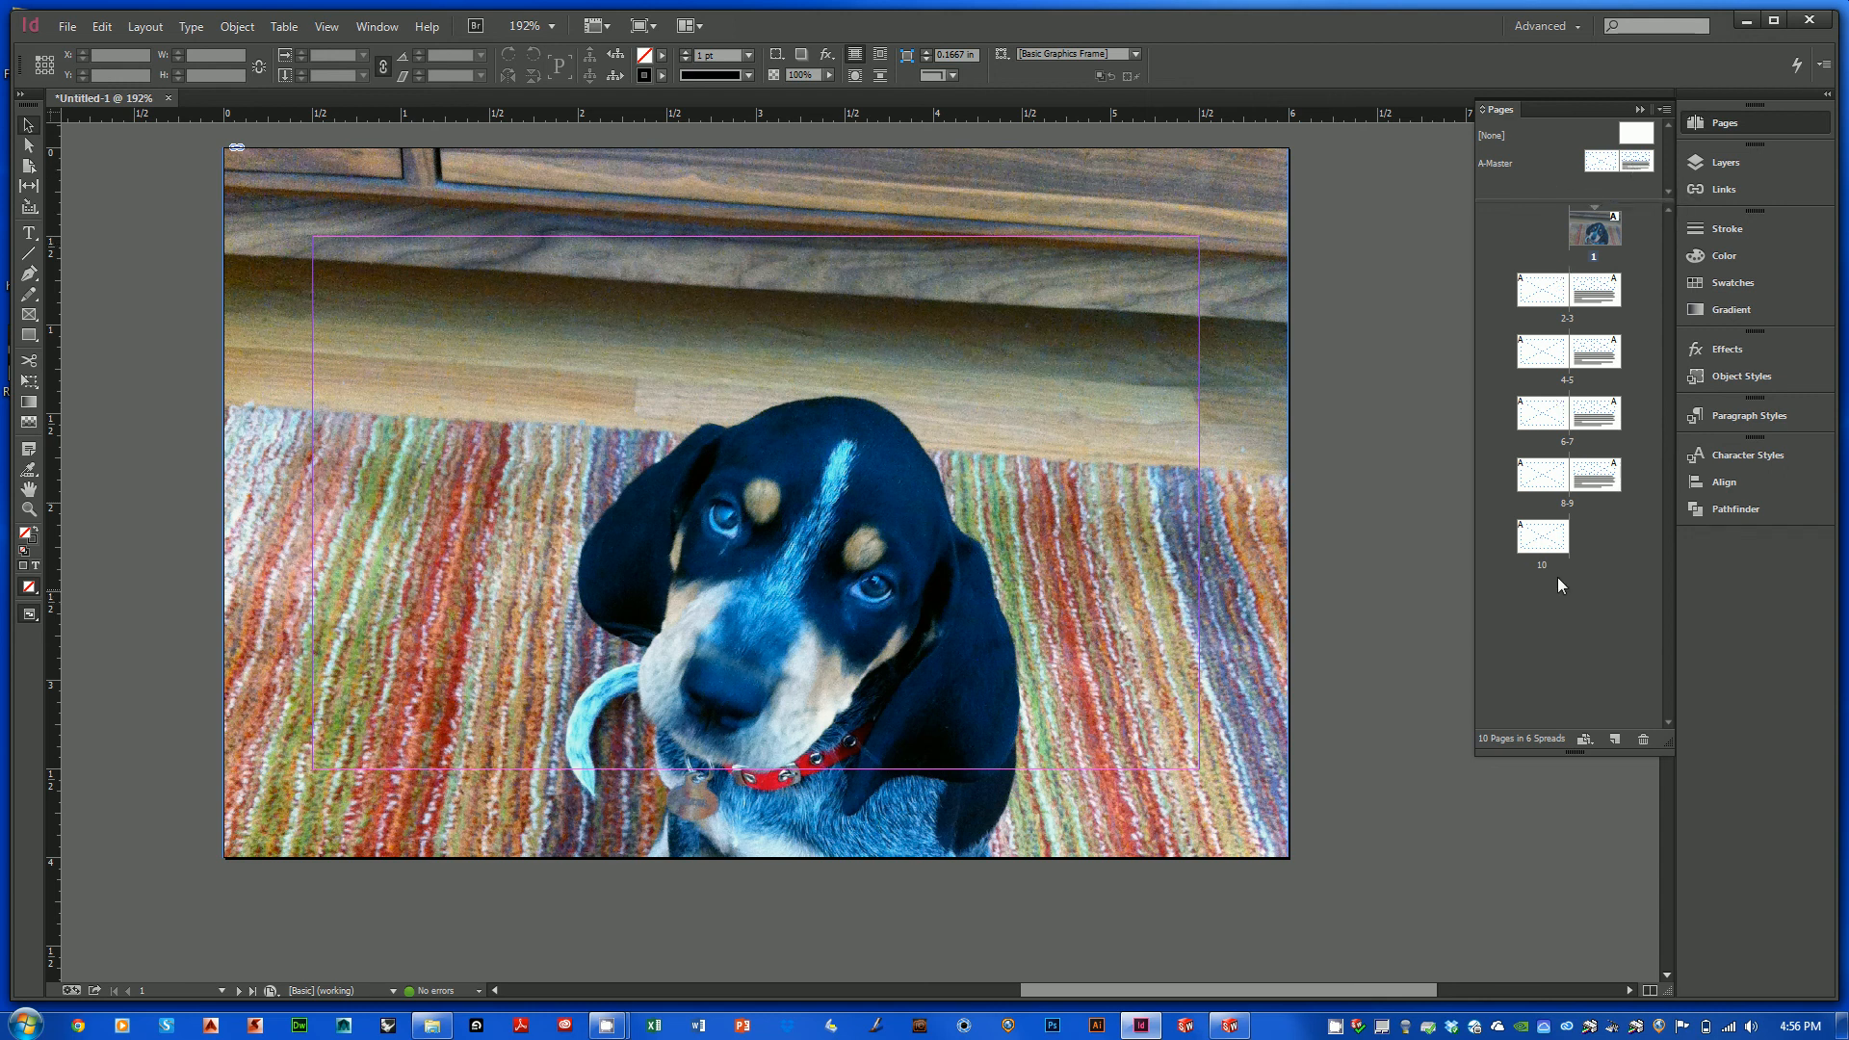
- Go to page 2 and show its large master placeholder frame in the document view
{"action": "left_click", "coordinate": [1544, 289]}
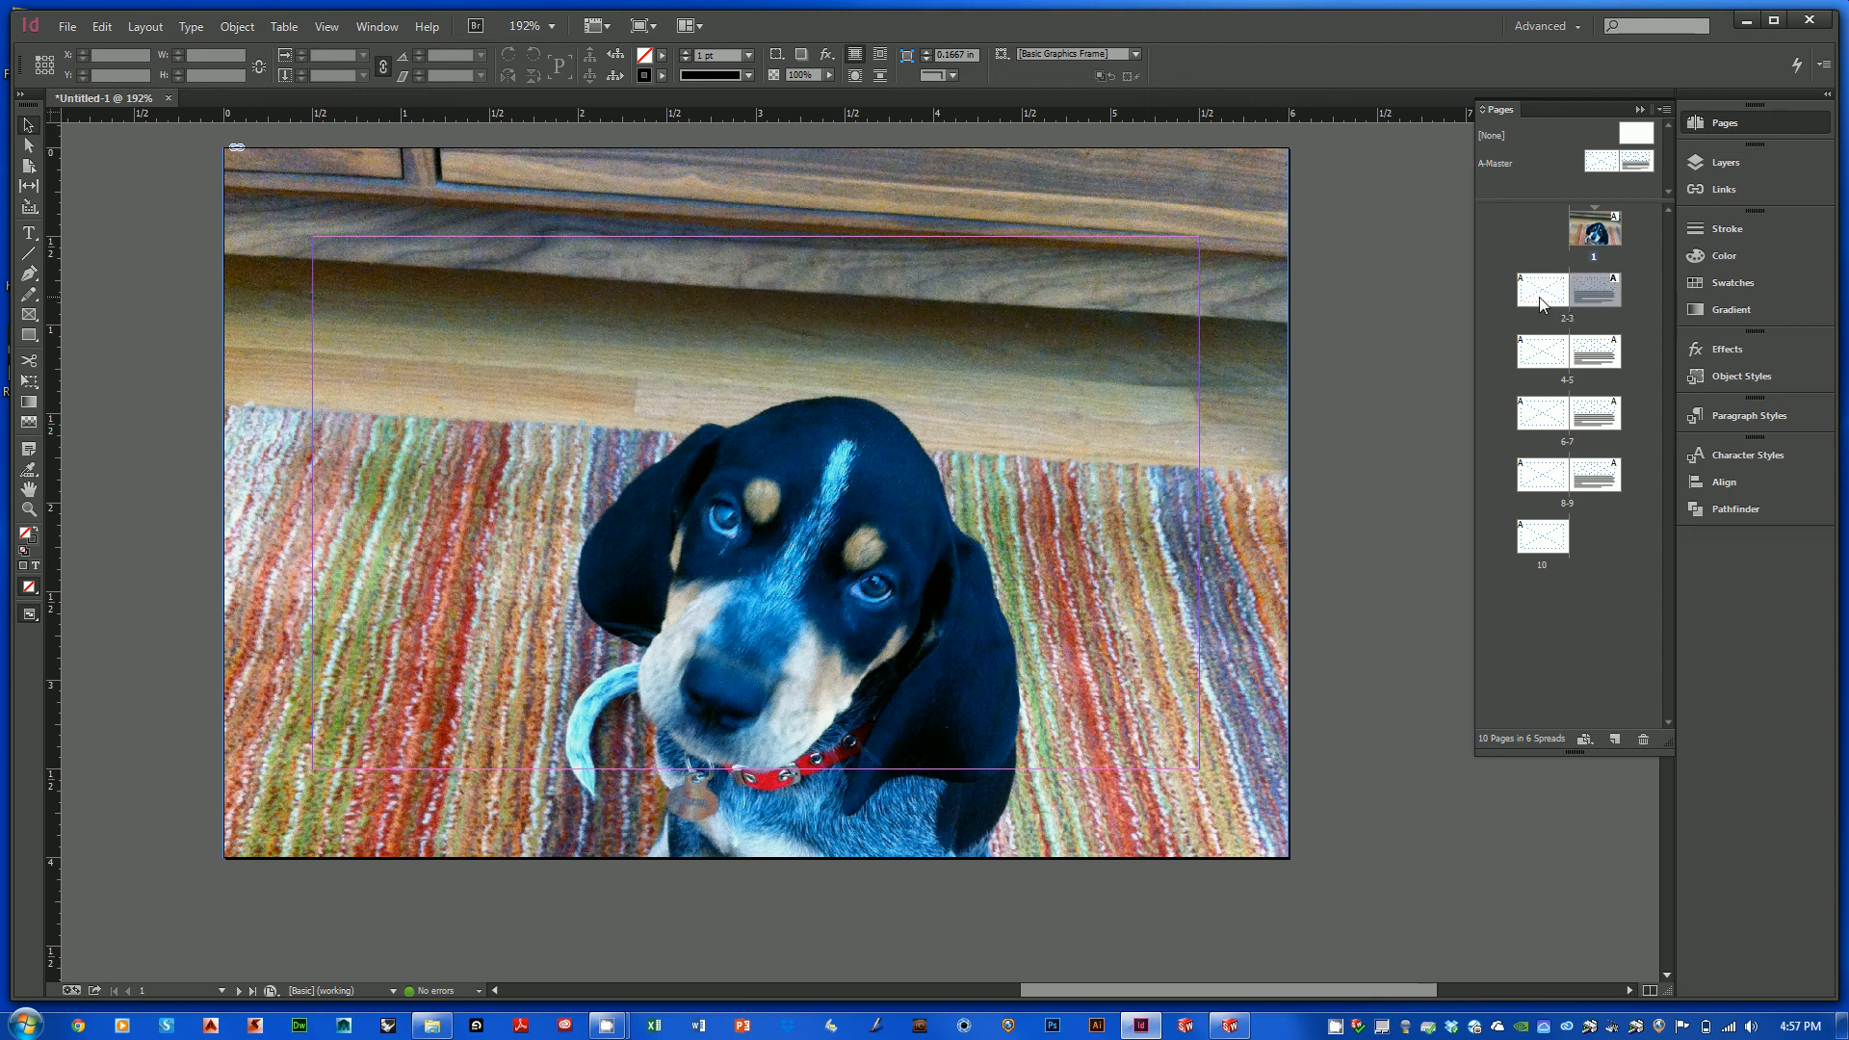
{"action": "right_click", "coordinate": [1540, 301]}
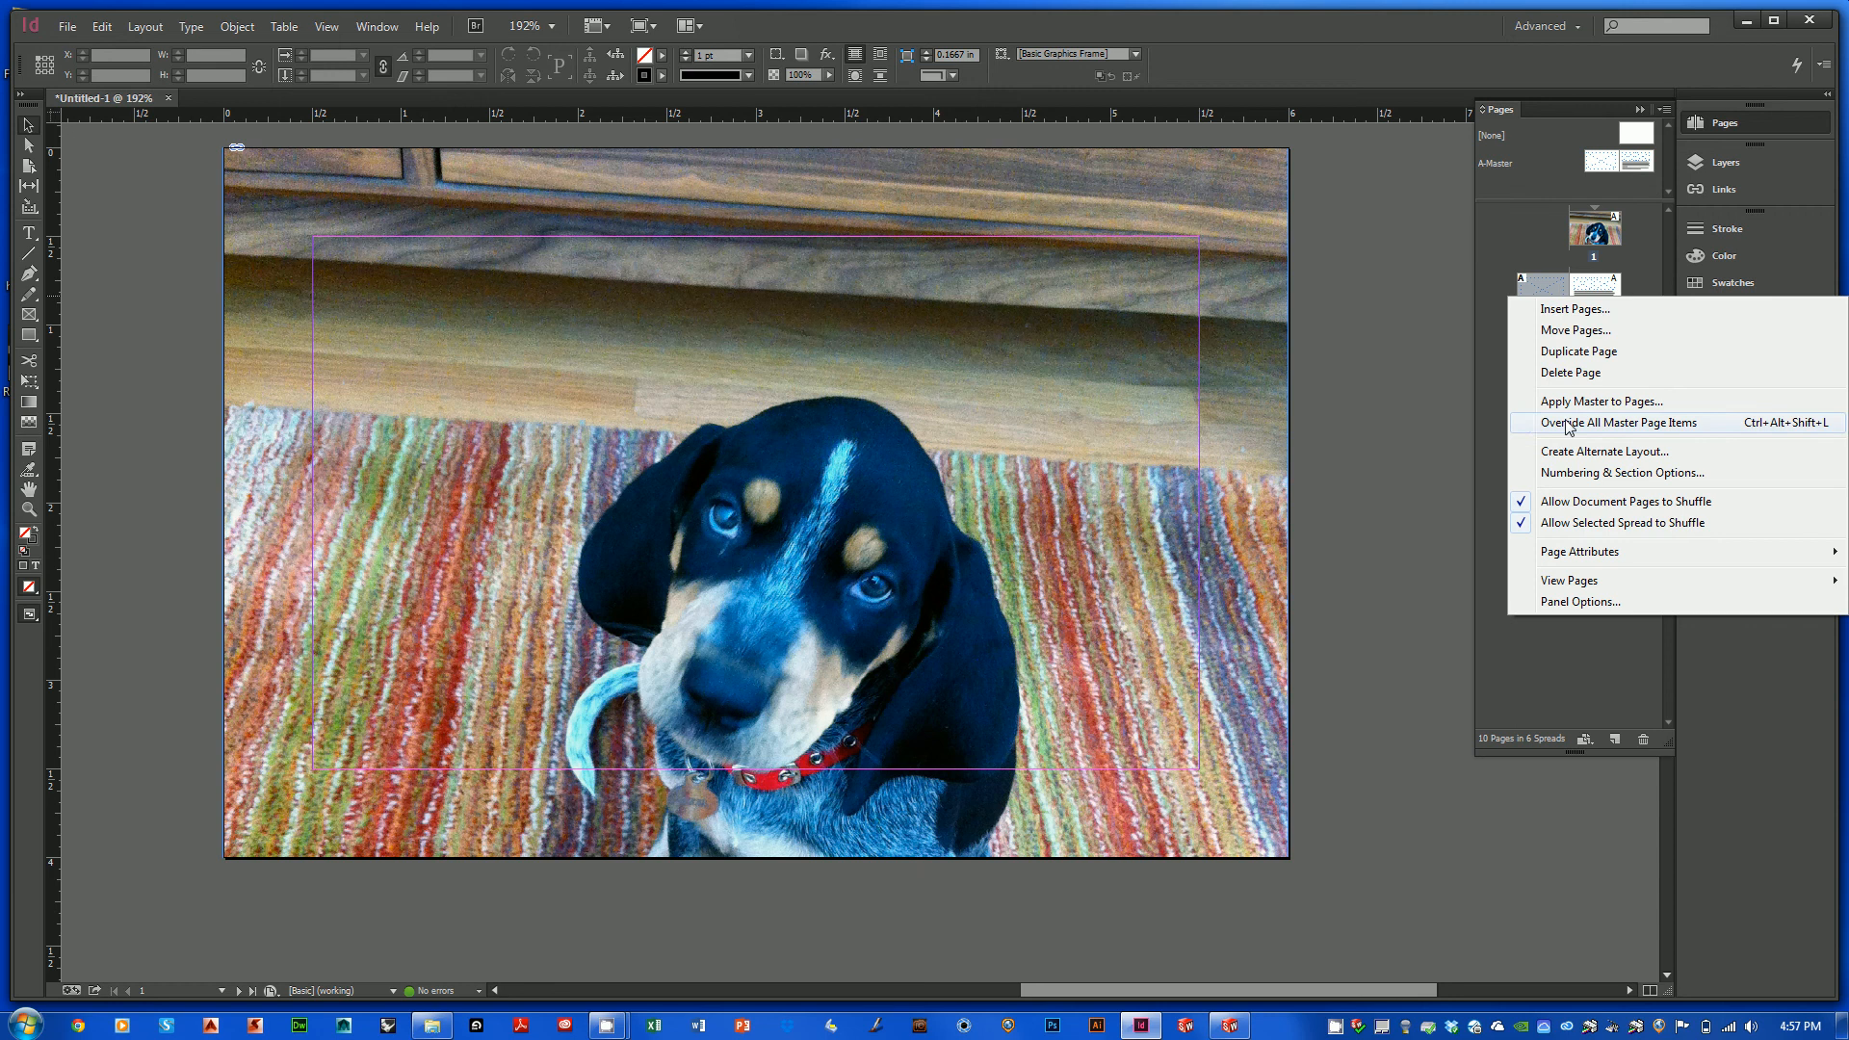
{"action": "left_click", "coordinate": [1535, 251]}
{"action": "left_click", "coordinate": [1560, 289]}
{"action": "double_click", "coordinate": [1560, 289]}
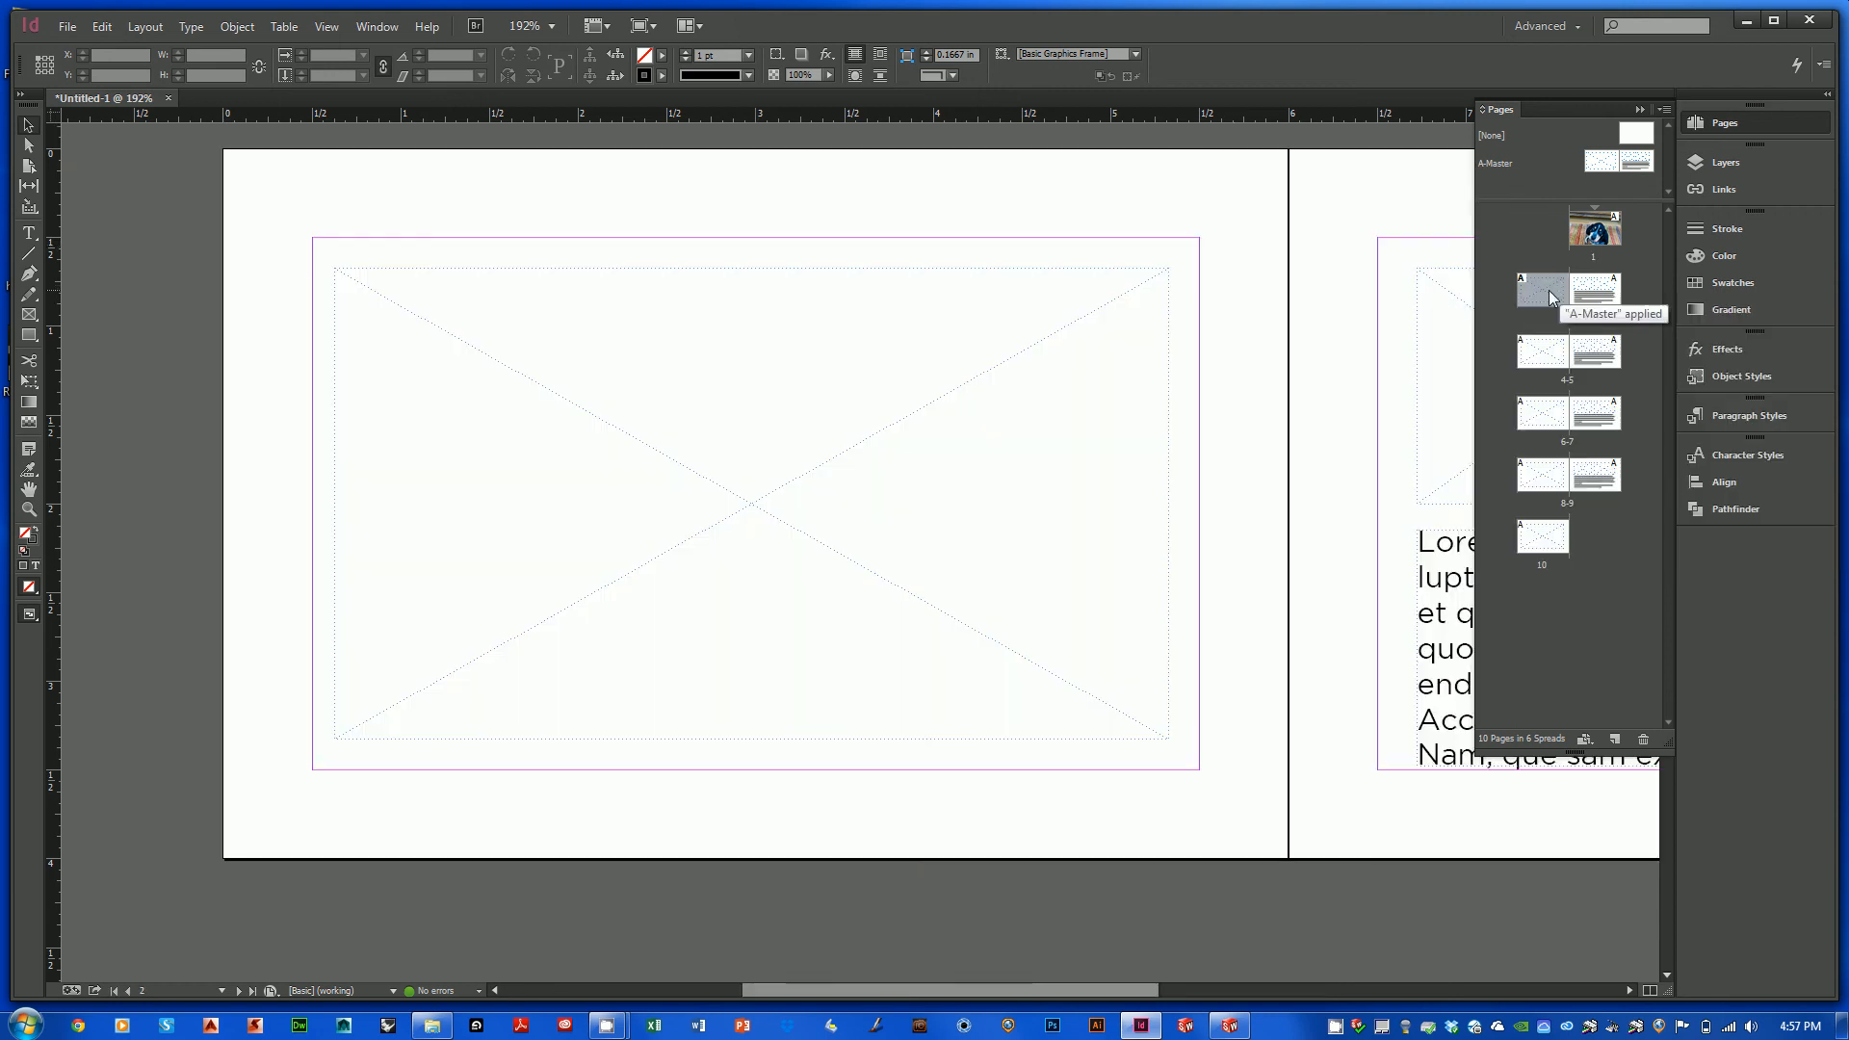
- Override all master page items on page 2 so that its large placeholder frame is editable
{"action": "right_click", "coordinate": [848, 447]}
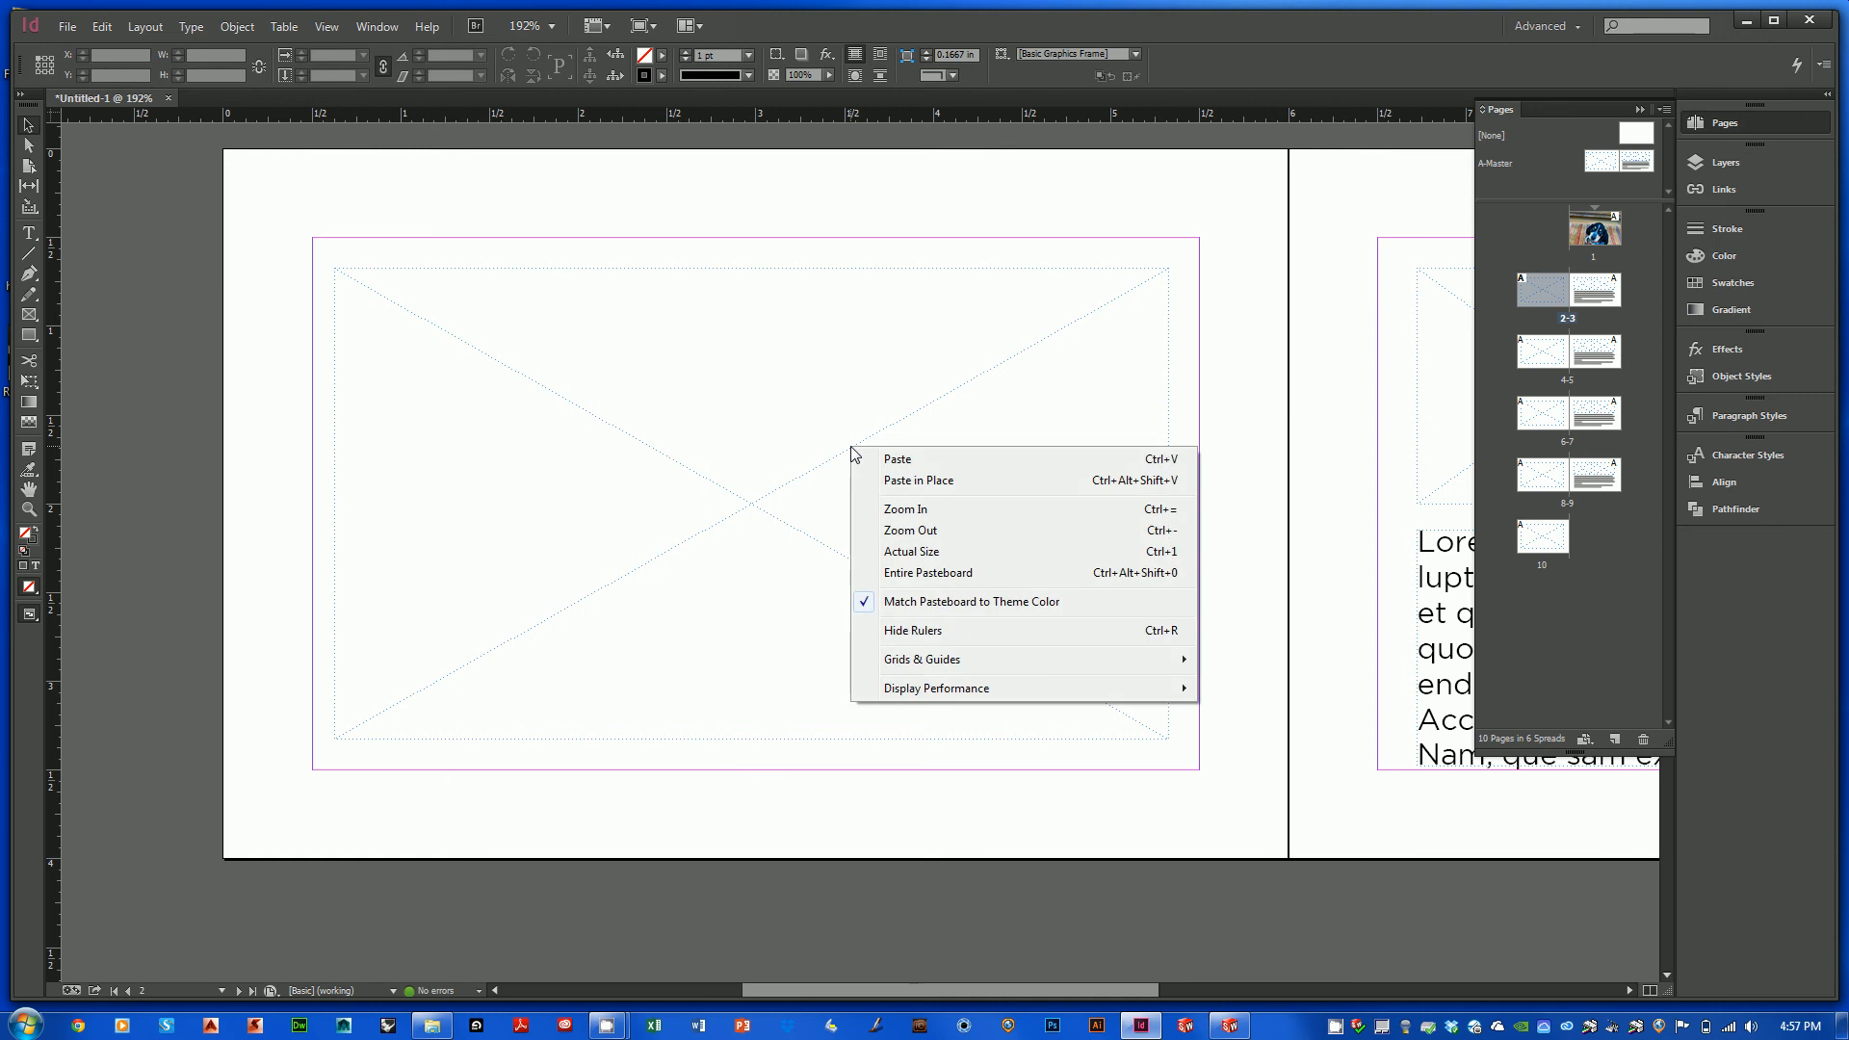
{"action": "right_click", "coordinate": [1539, 279]}
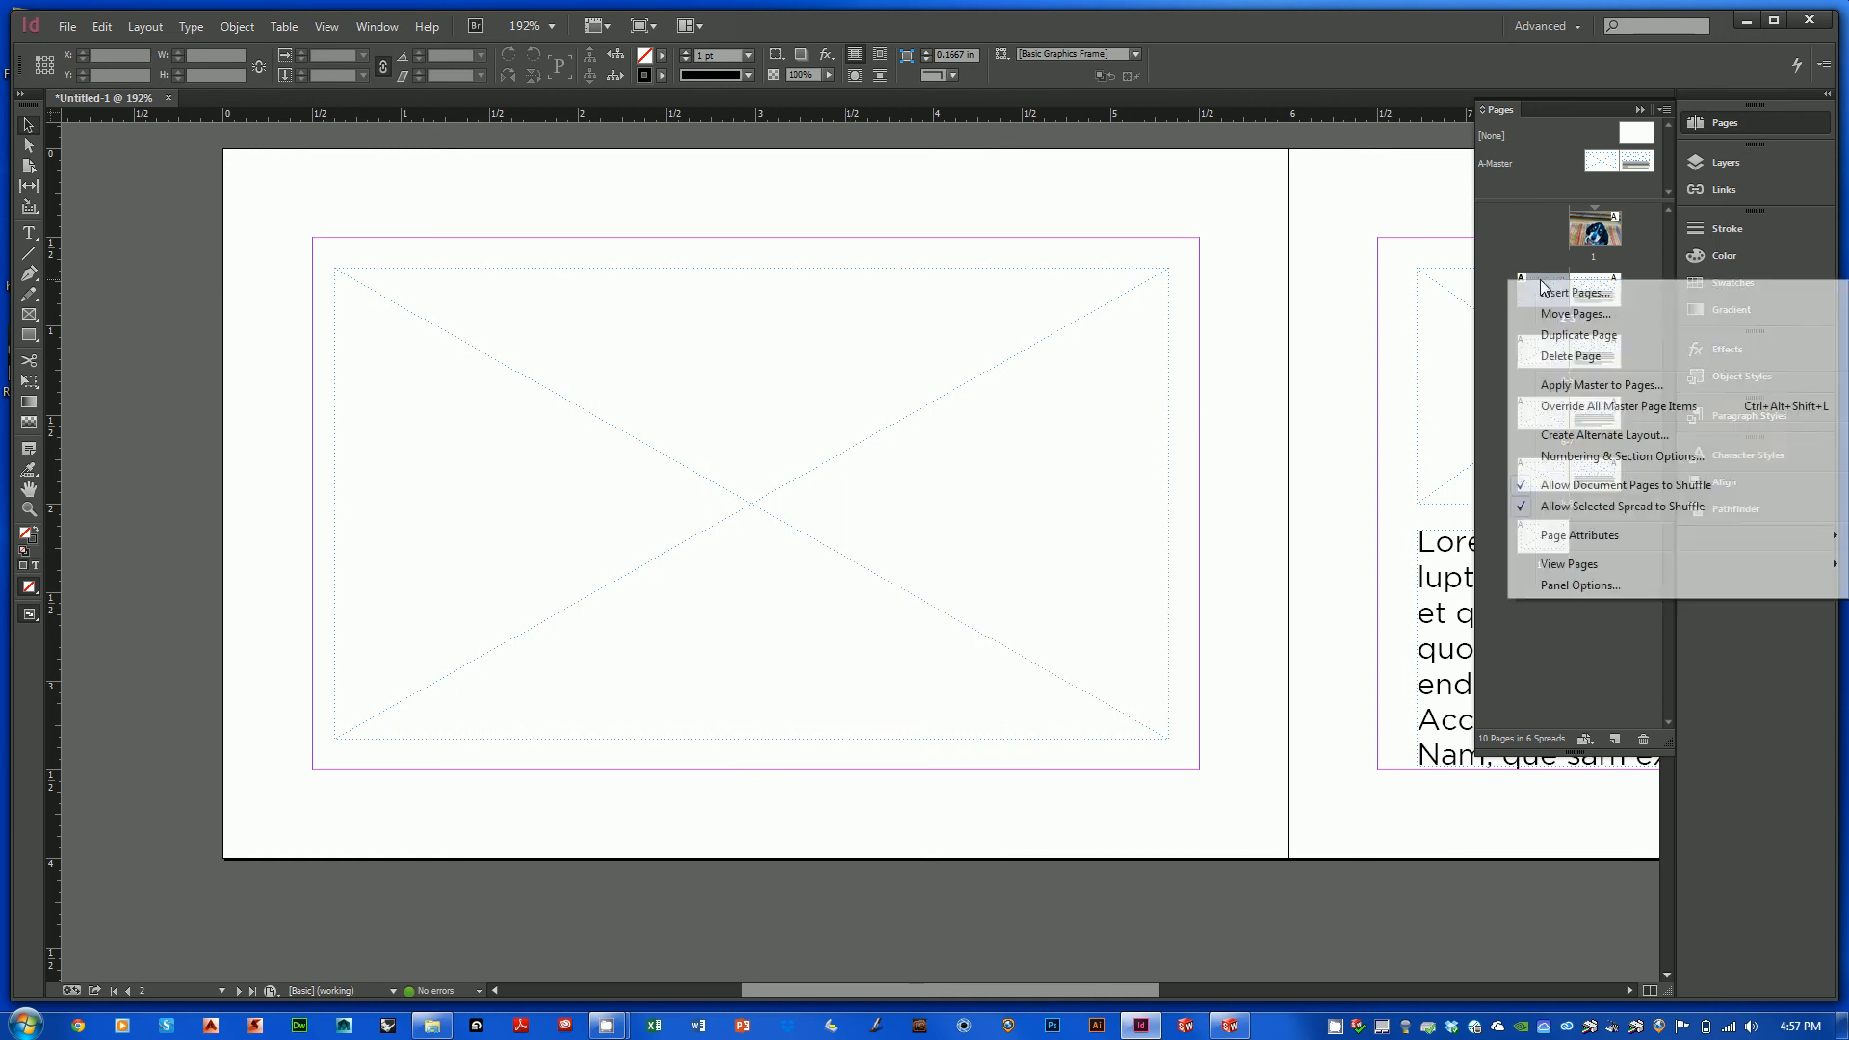
{"action": "left_click", "coordinate": [1579, 408]}
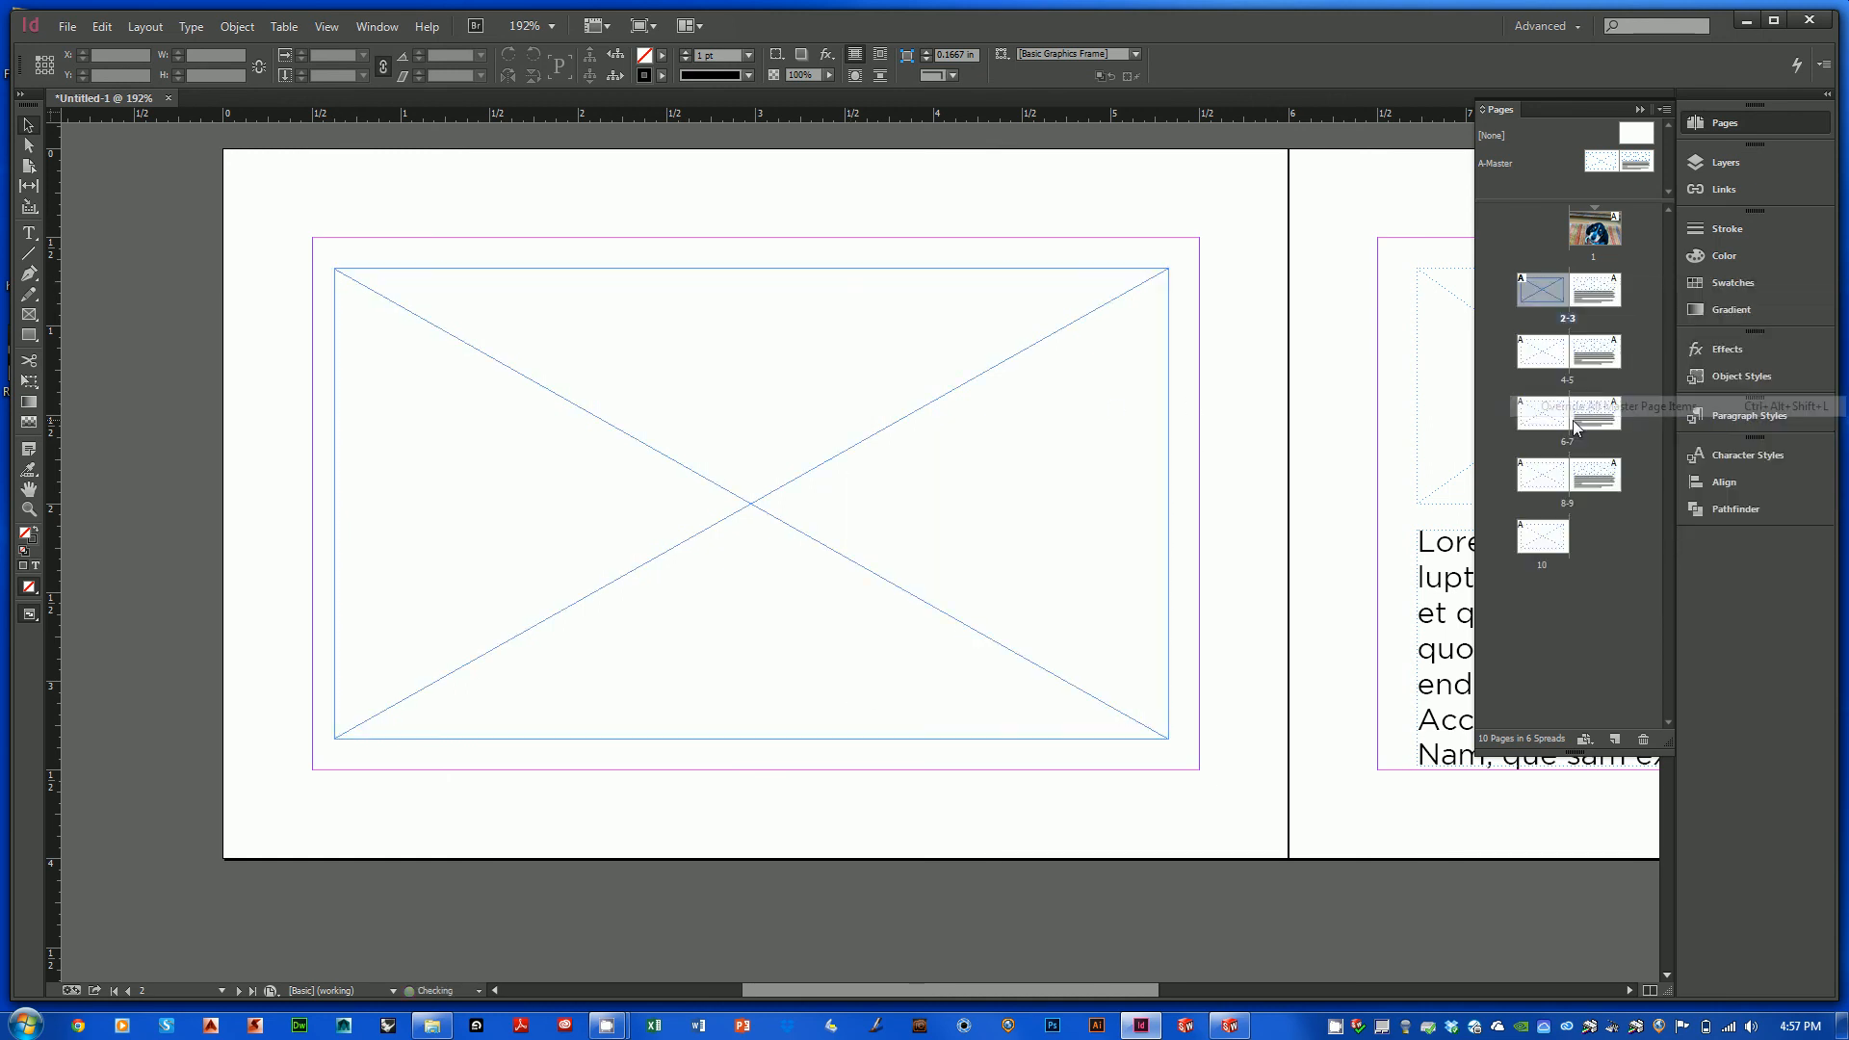
- Delete the overridden placeholder frame on page 2, undo the deletion and leave the frame deselected
{"action": "left_click", "coordinate": [1083, 385]}
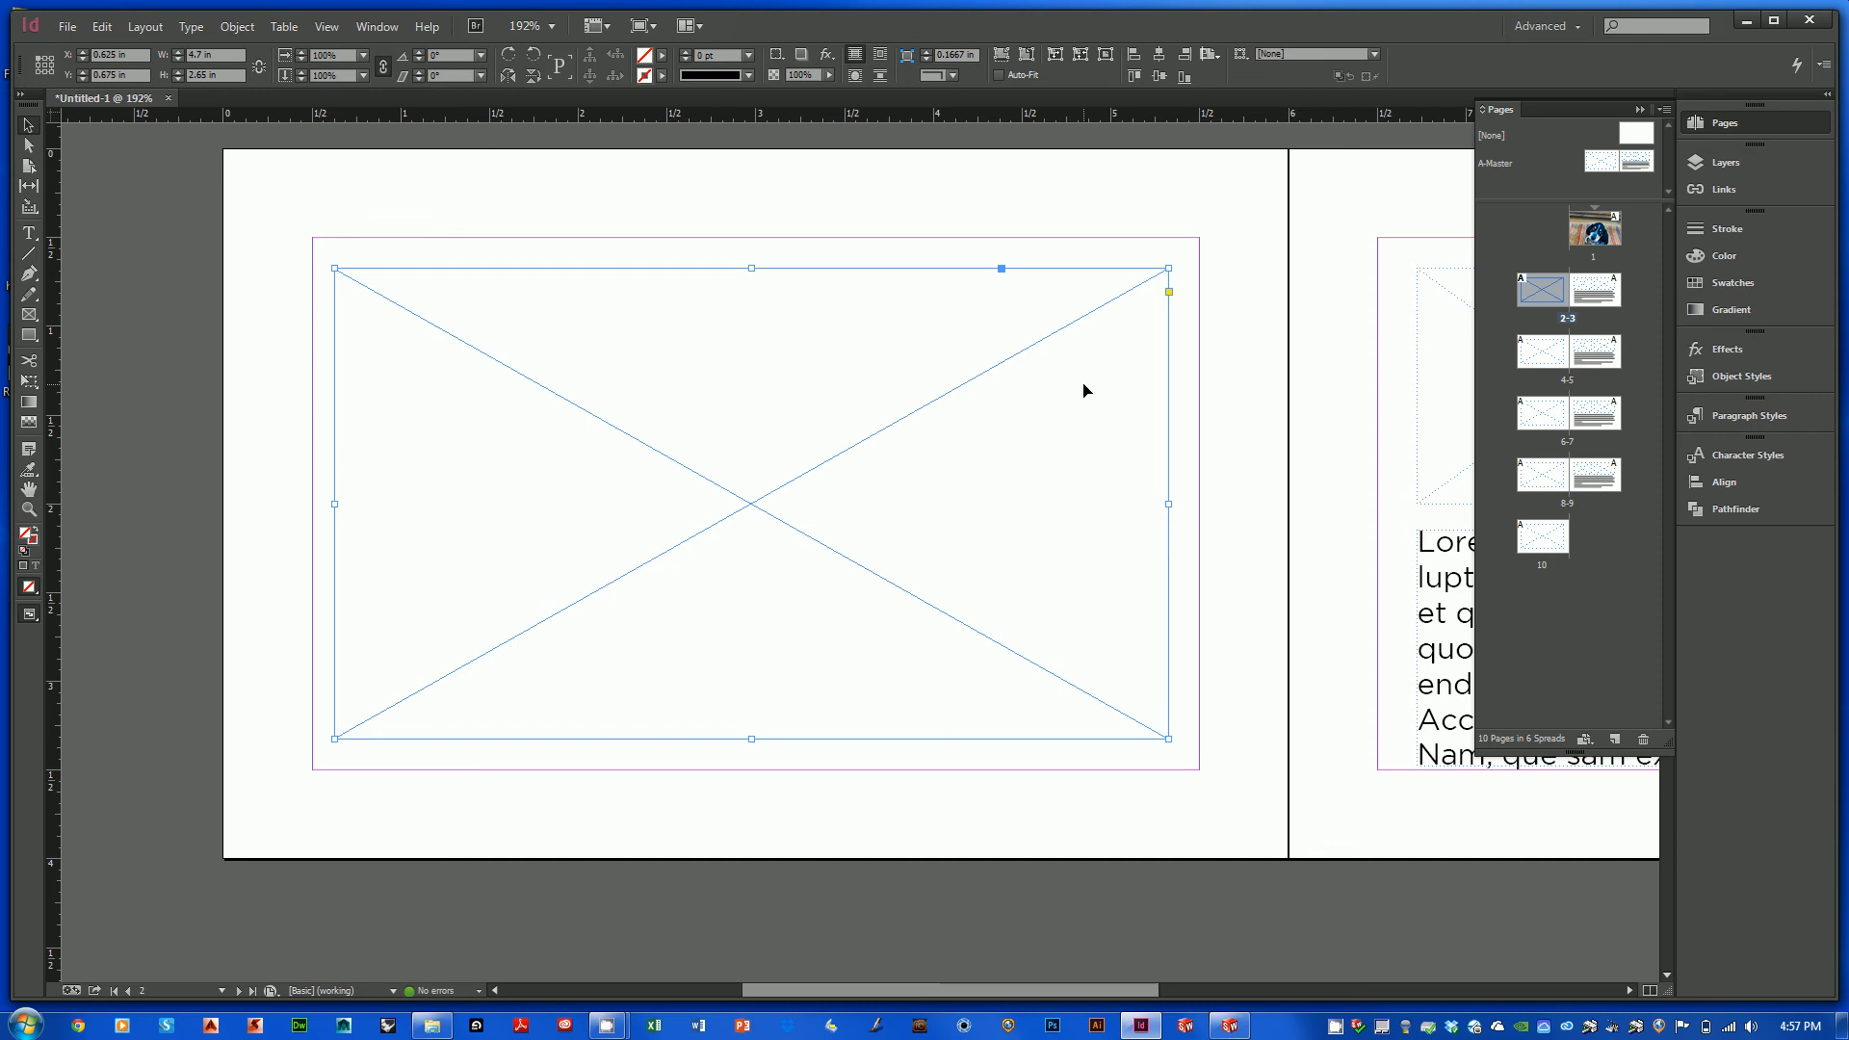
{"action": "key", "text": "Delete"}
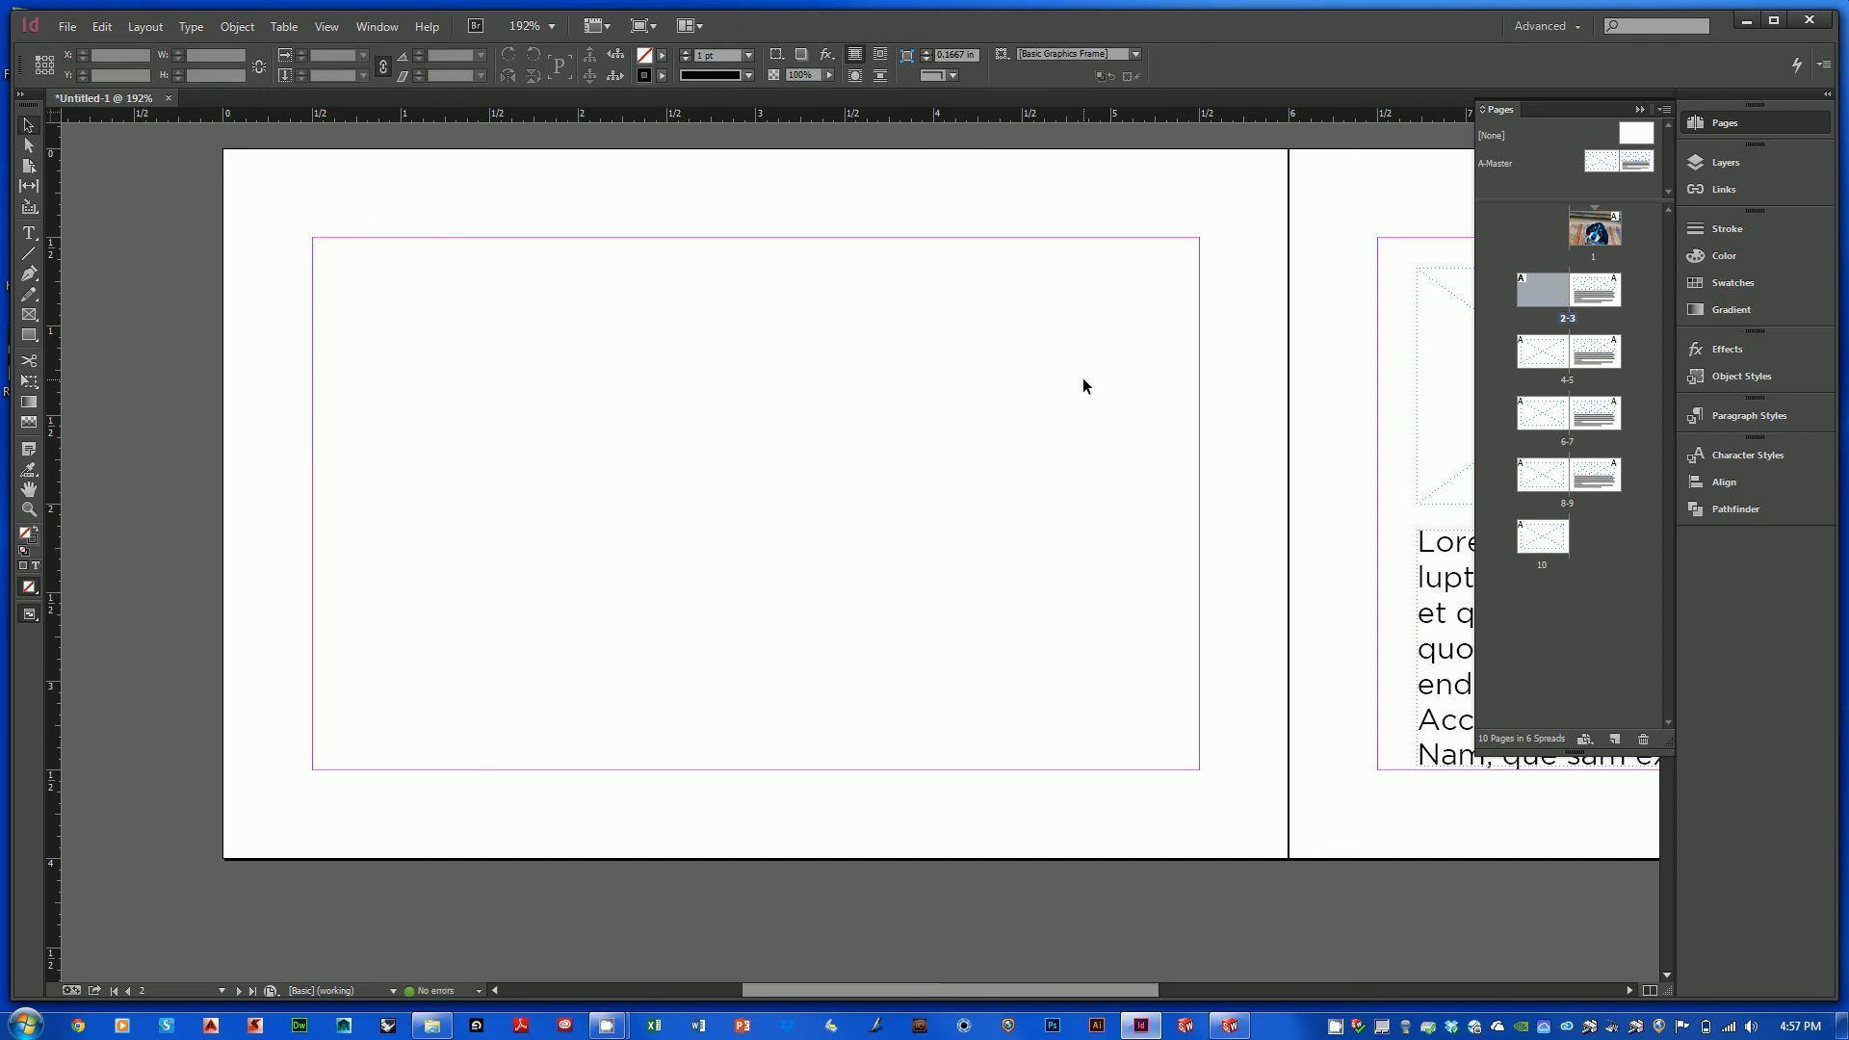
{"action": "key", "text": "ctrl+z"}
{"action": "left_click", "coordinate": [1215, 227]}
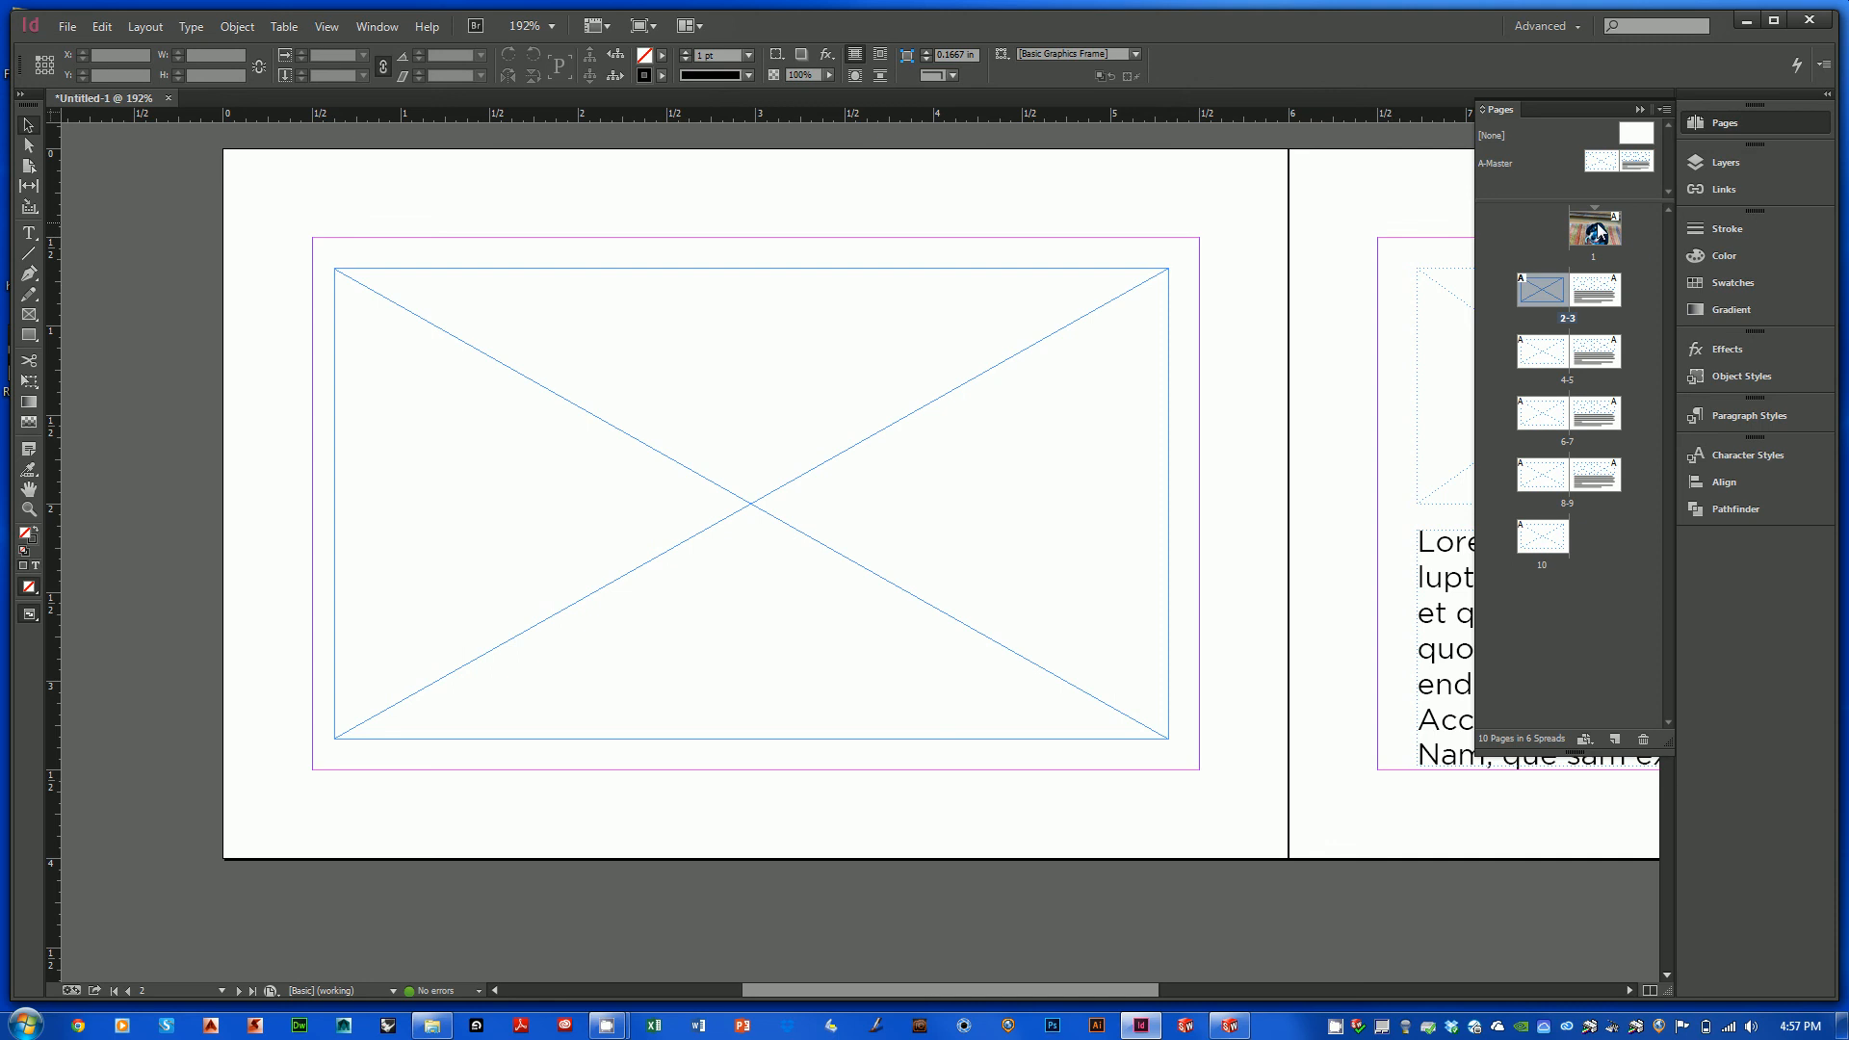
- Select the A-Master spread and go back to page 1 to view the full-page cover photo
{"action": "left_click", "coordinate": [1558, 160]}
{"action": "left_click", "coordinate": [1588, 163]}
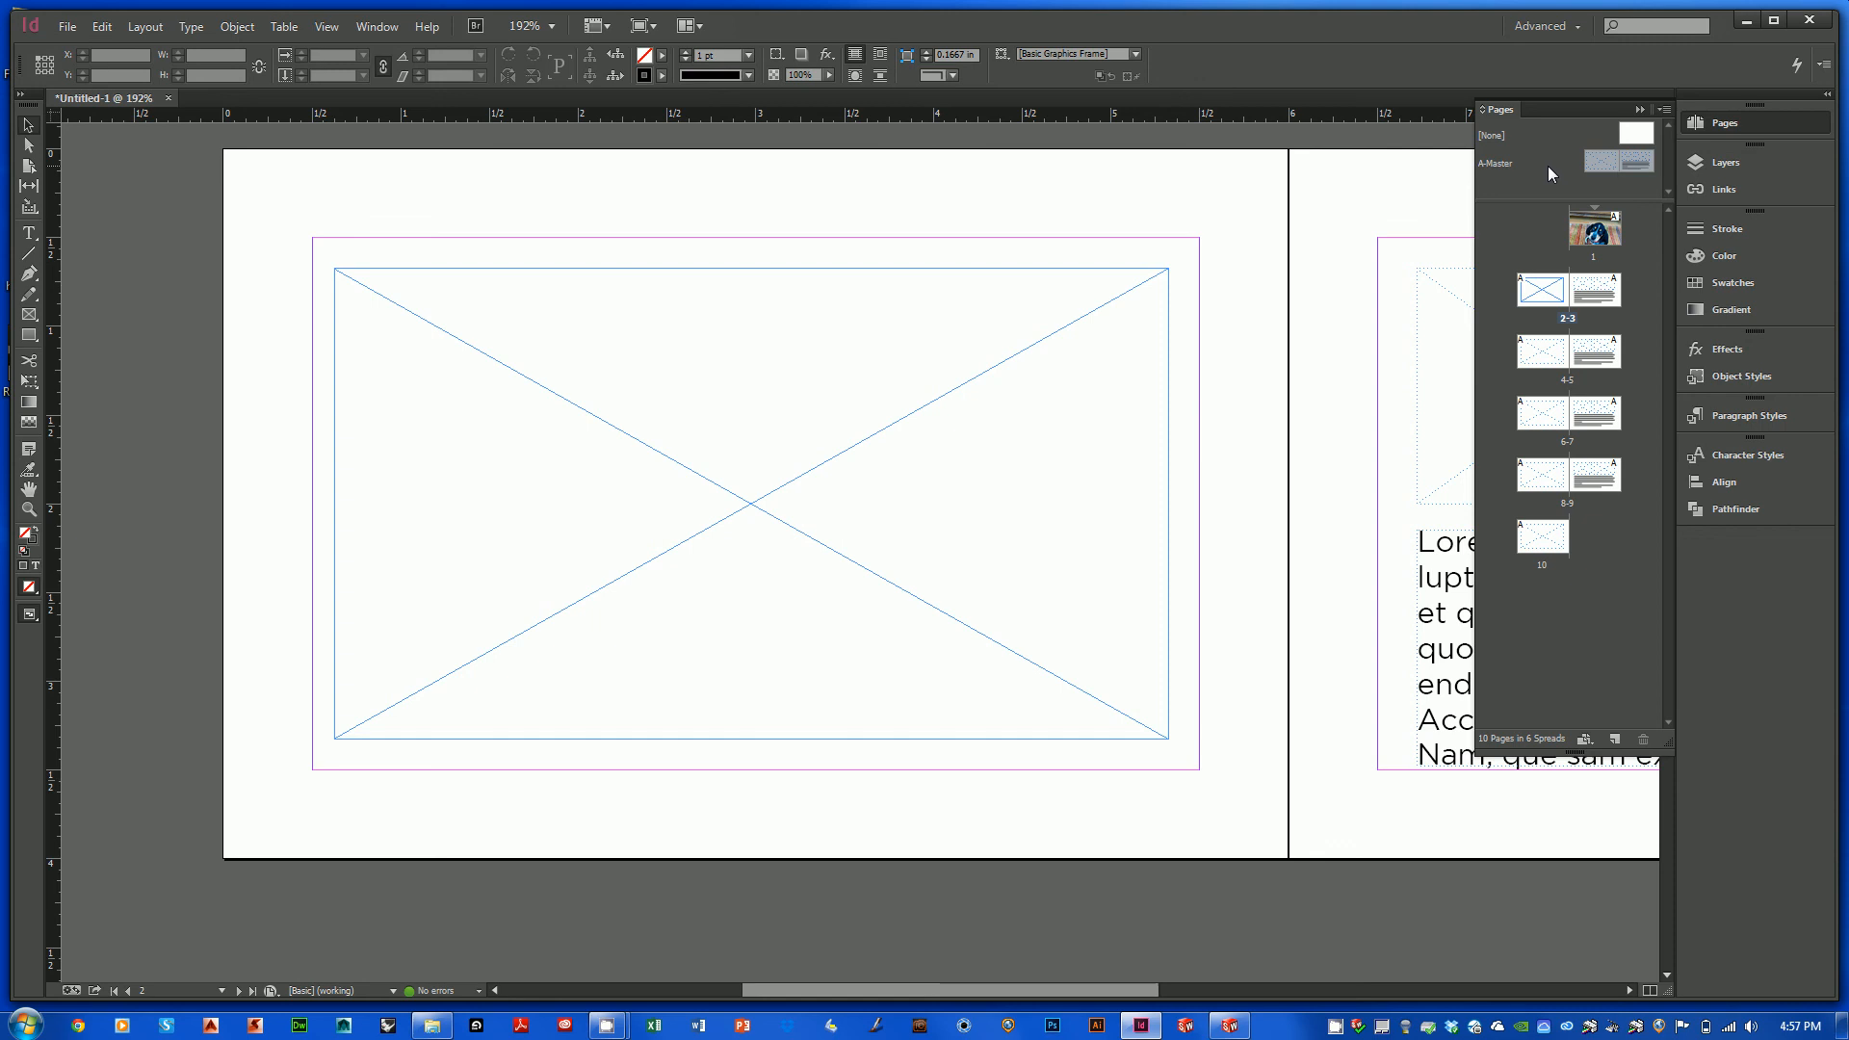
{"action": "left_click", "coordinate": [1595, 235]}
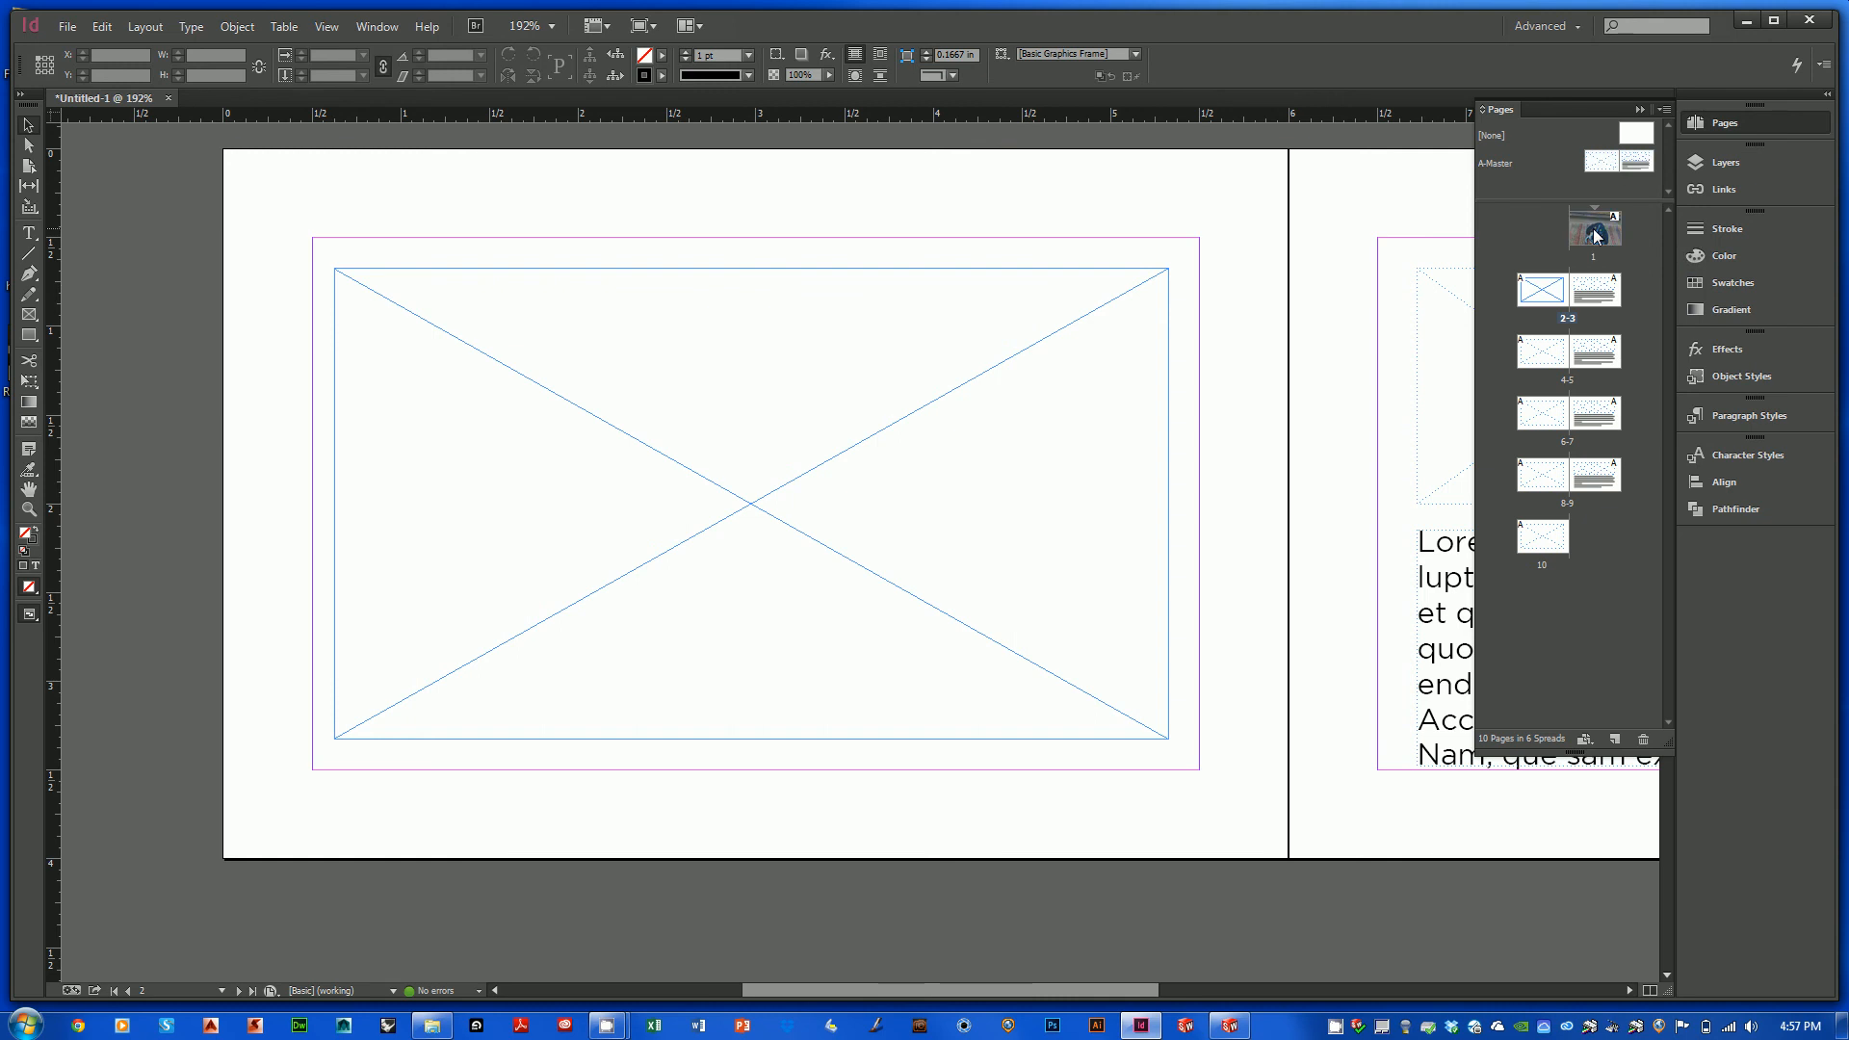
{"action": "double_click", "coordinate": [1595, 235]}
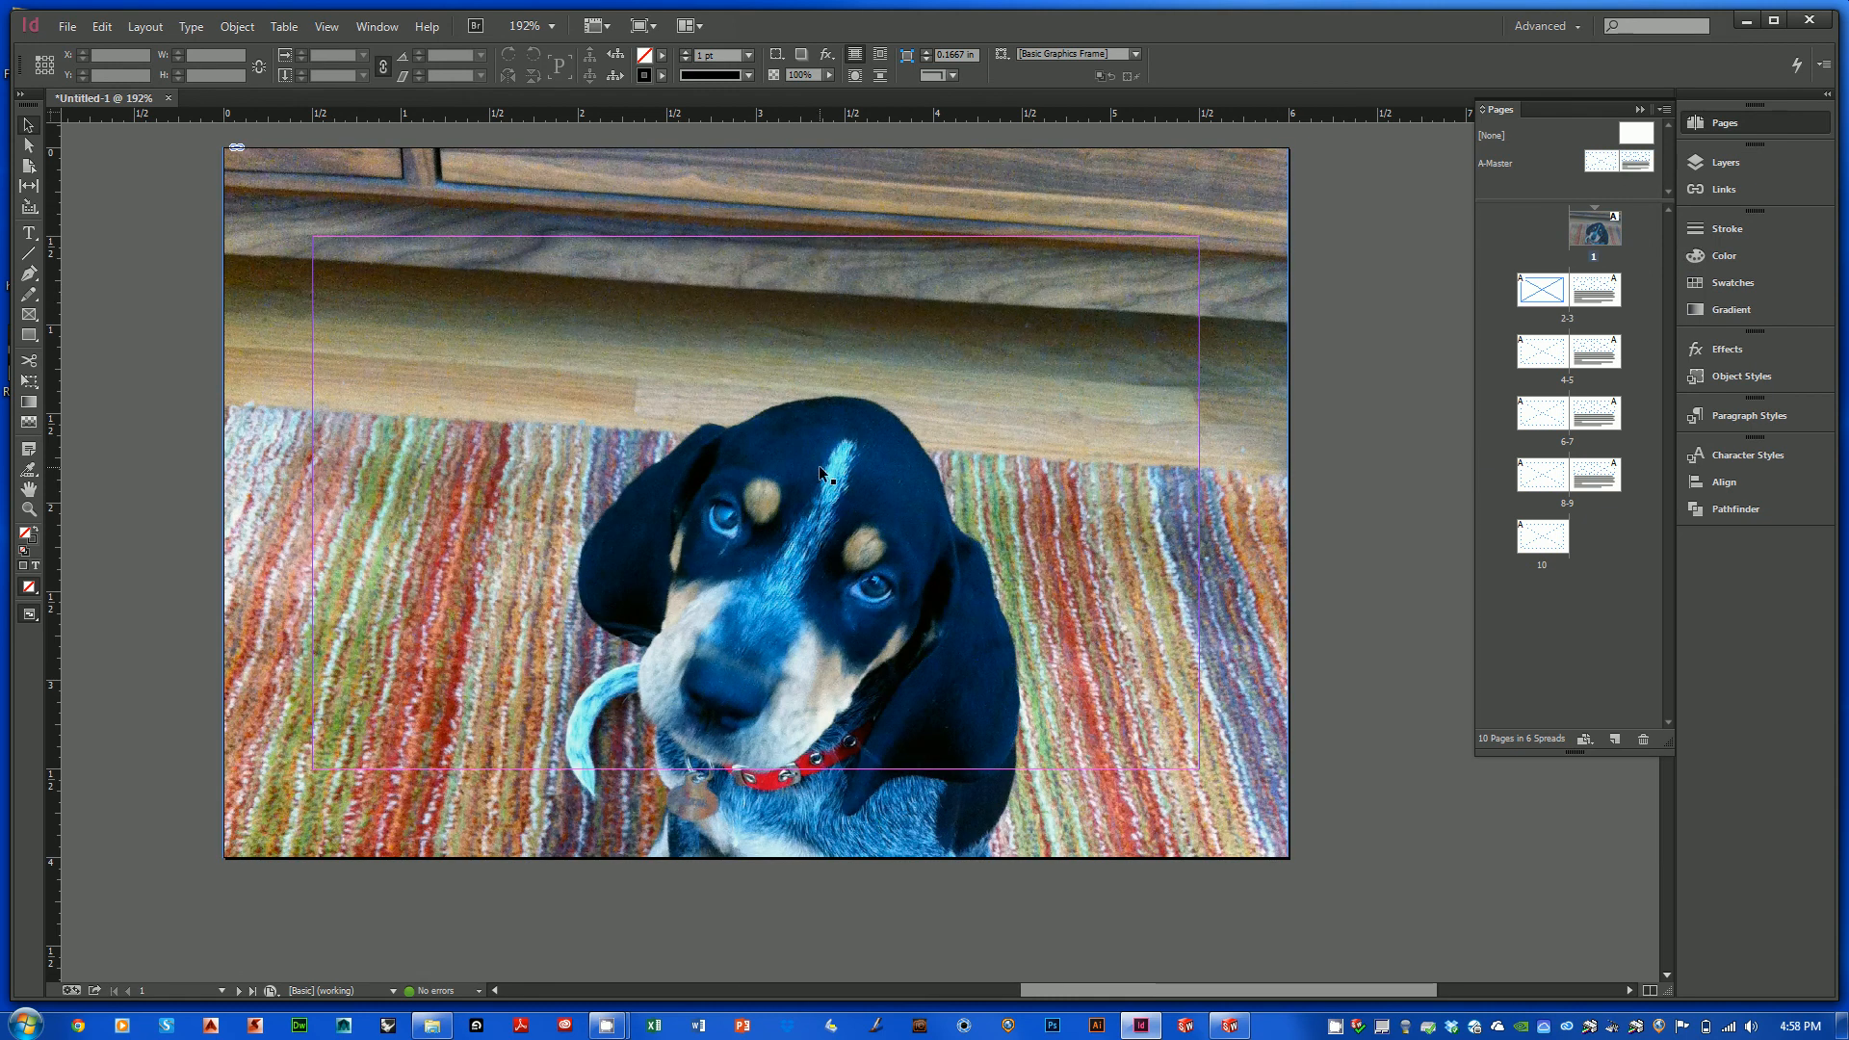